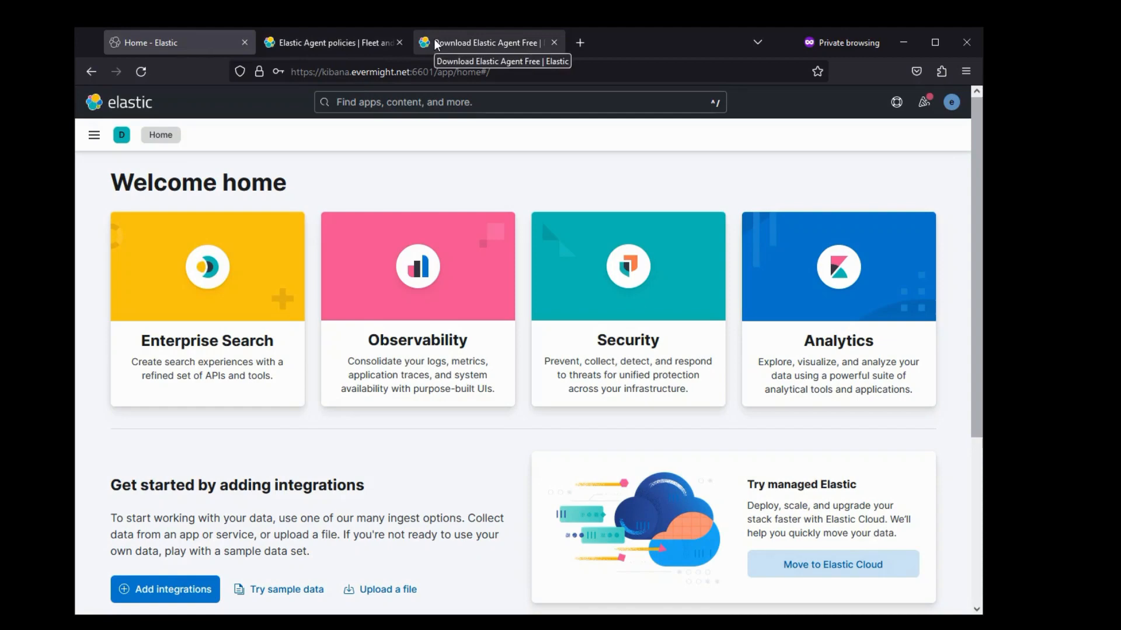
- Download the Windows 64-bit Elastic Agent zip from the download page
{"action": "left_click", "coordinate": [436, 44]}
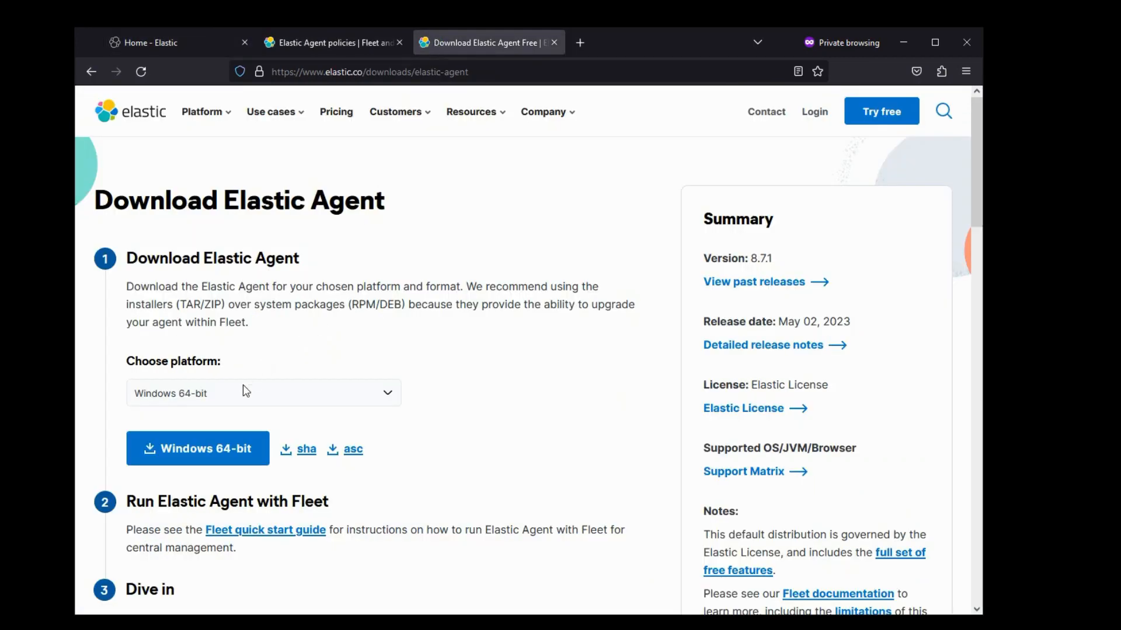
{"action": "left_click", "coordinate": [256, 396]}
{"action": "scroll", "coordinate": [359, 418], "scroll_direction": "down", "scroll_amount": 2}
{"action": "left_click", "coordinate": [387, 390]}
{"action": "left_click", "coordinate": [198, 449]}
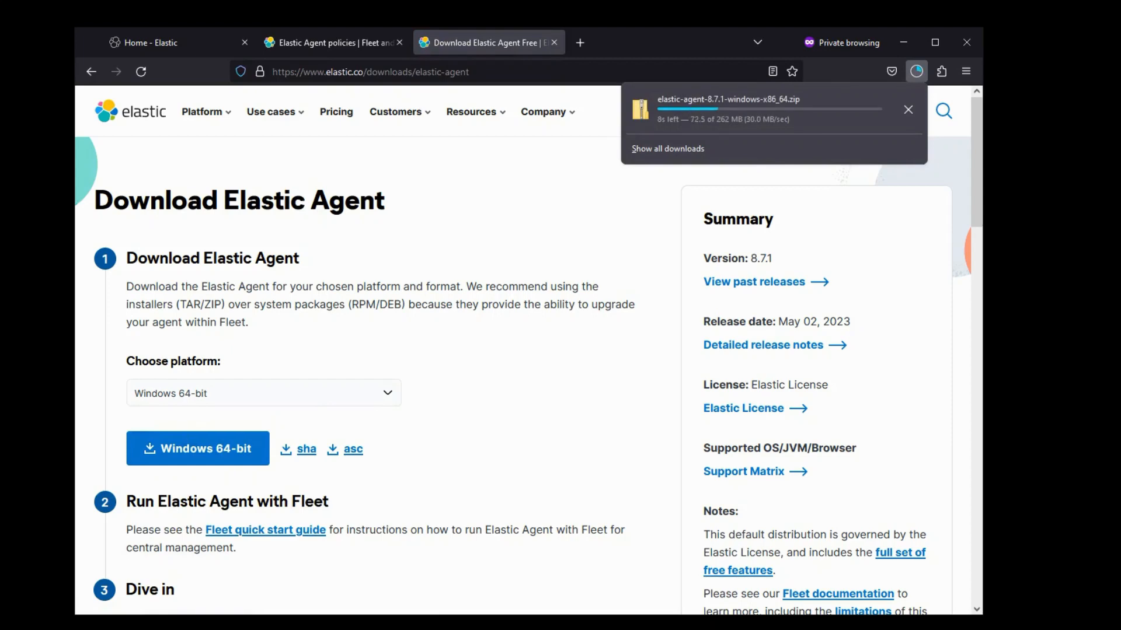
- Extract the elastic-agent-8.7.1-windows-x86_64 zip and open its elastic-agent.yml in Sublime Text
{"action": "left_click", "coordinate": [907, 109]}
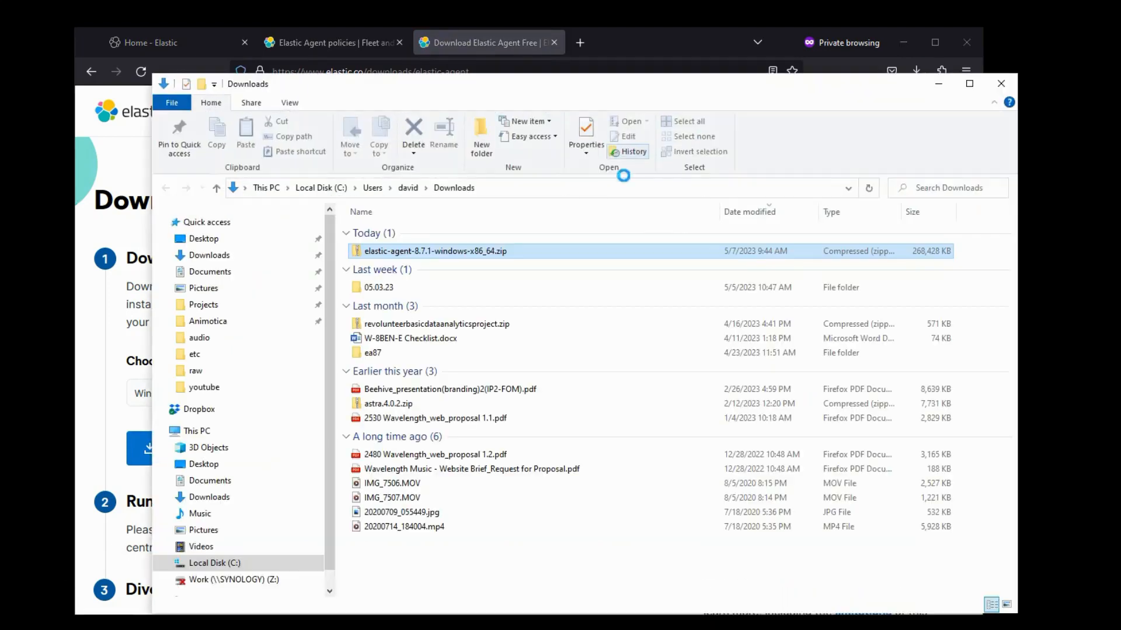
{"action": "double_click", "coordinate": [416, 251]}
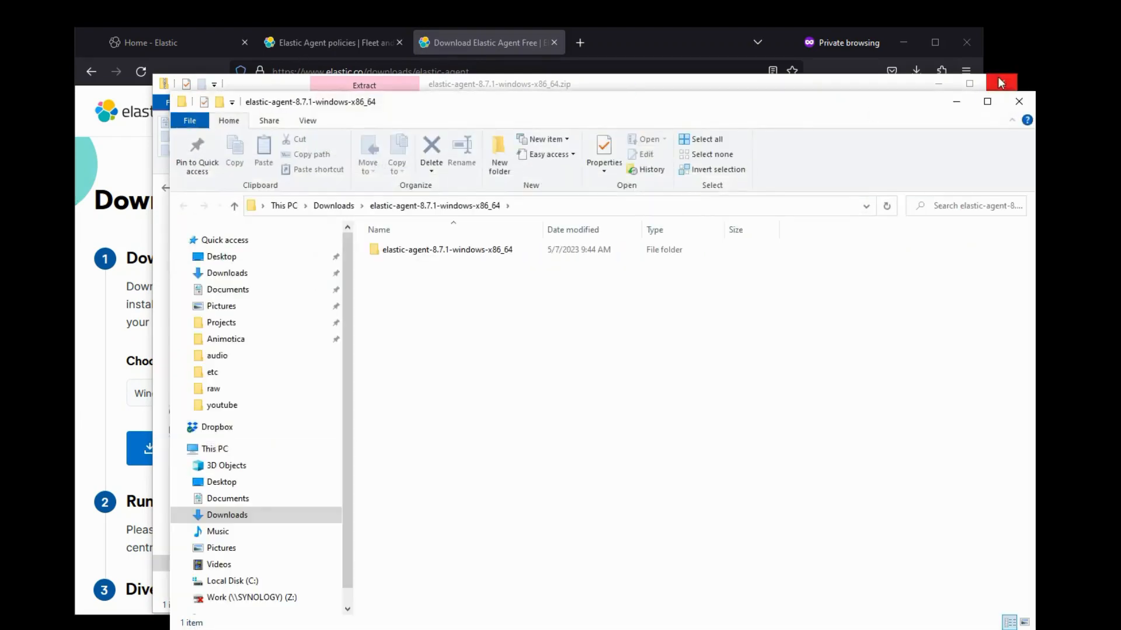
{"action": "double_click", "coordinate": [408, 250]}
{"action": "left_click", "coordinate": [413, 321]}
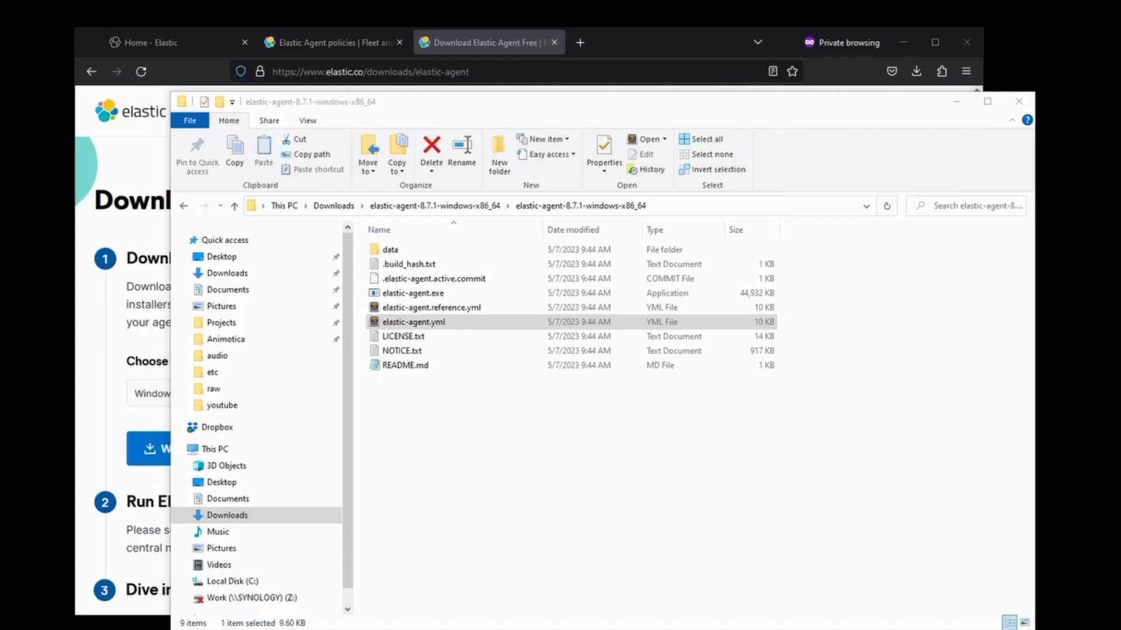
{"action": "left_click_drag", "start_coordinate": [0, 99], "coordinate": [414, 105]}
{"action": "left_click_drag", "start_coordinate": [605, 89], "coordinate": [377, 50]}
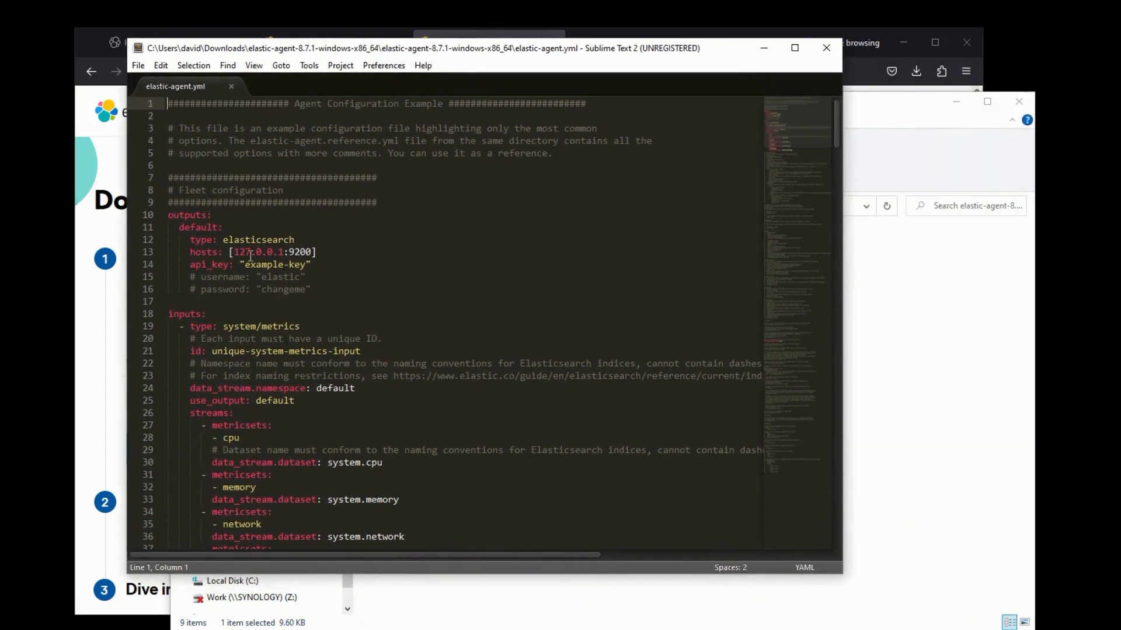
- Comment out api_key and enable username/password authentication, entering the account password
{"action": "left_click", "coordinate": [189, 266]}
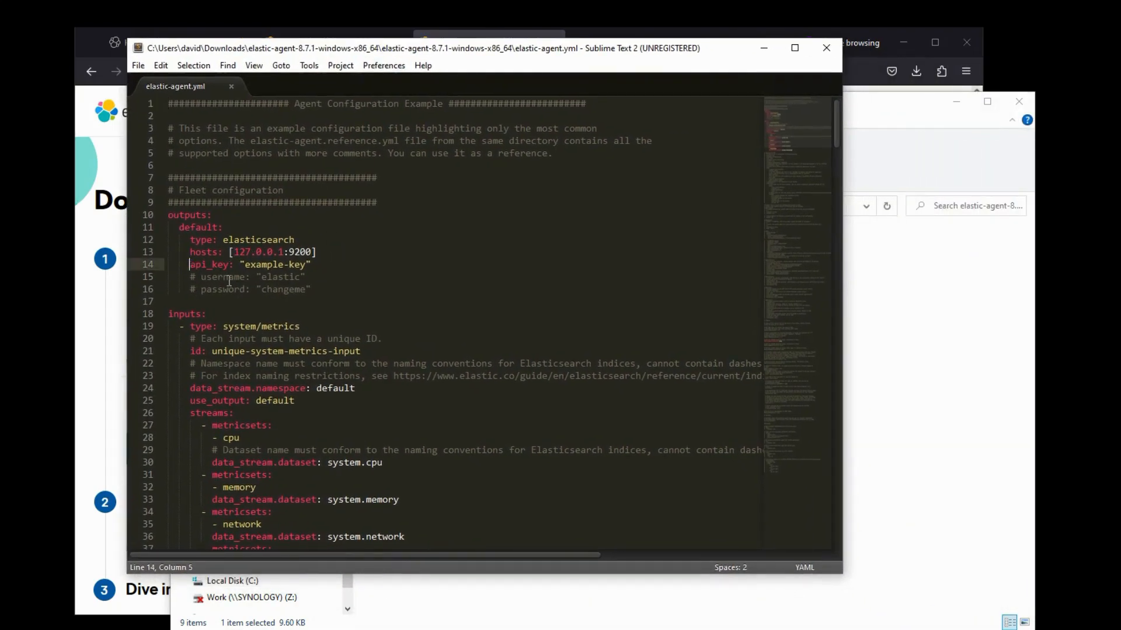
{"action": "type", "text": "#"}
{"action": "key", "text": "Down"}
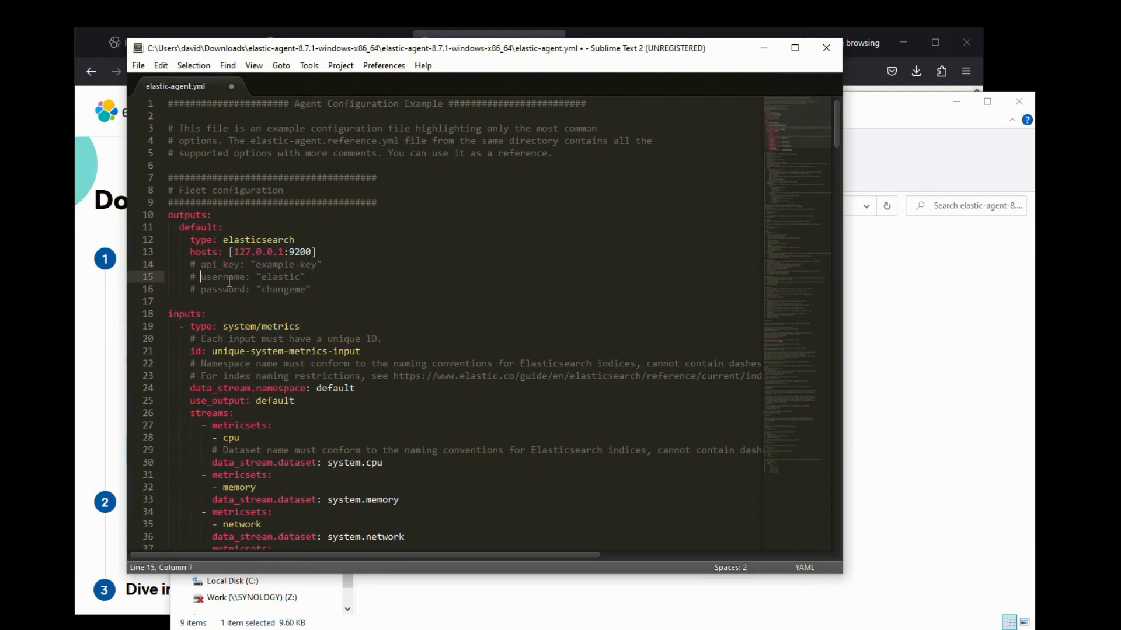
{"action": "key", "text": "BackSpace"}
{"action": "key", "text": "Delete"}
{"action": "key", "text": "Down"}
{"action": "key", "text": "Delete"}
{"action": "key", "text": "Delete"}
{"action": "key", "text": "End"}
{"action": "key", "text": "Left"}
{"action": "key", "text": "BackSpace"}
{"action": "key", "text": "BackSpace"}
{"action": "key", "text": "BackSpace"}
{"action": "key", "text": "BackSpace"}
{"action": "key", "text": "BackSpace"}
{"action": "key", "text": "BackSpace"}
{"action": "key", "text": "BackSpace"}
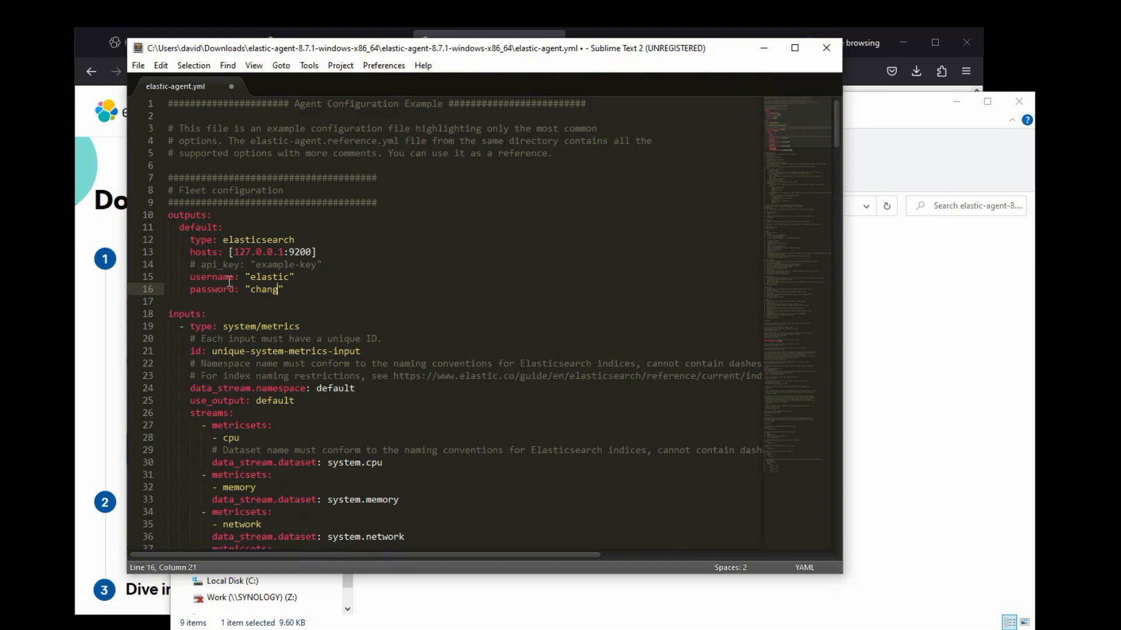
{"action": "key", "text": "BackSpace"}
{"action": "type", "text": "ABCD1234"}
{"action": "left_click_drag", "start_coordinate": [234, 252], "coordinate": [285, 252]}
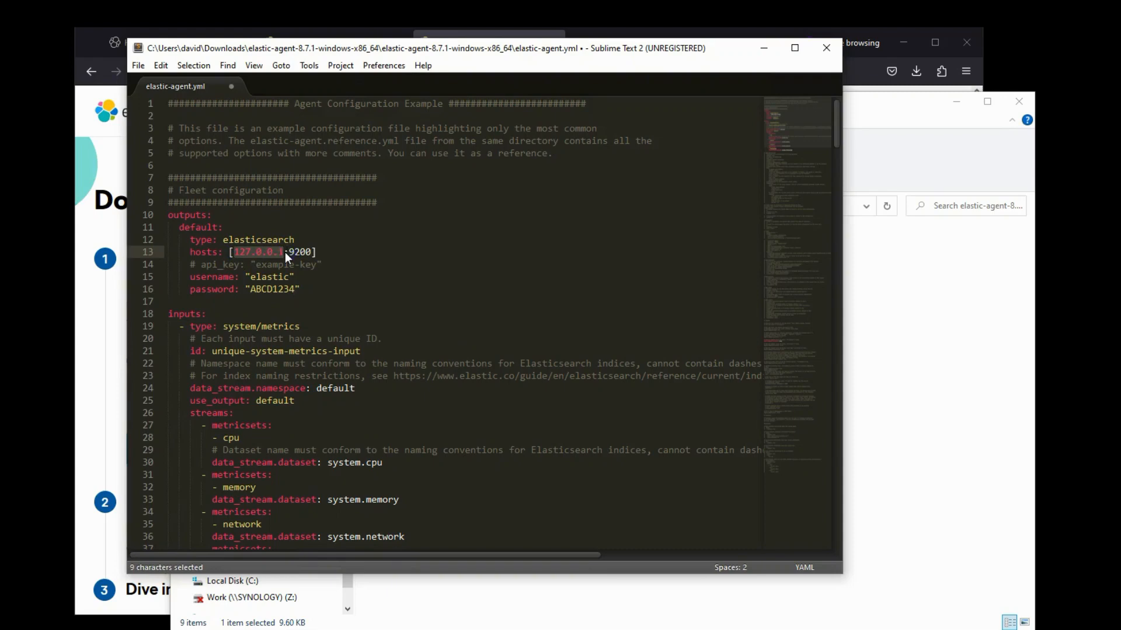
{"action": "type", "text": "https"}
{"action": "type", "text": "://elastic.ee"}
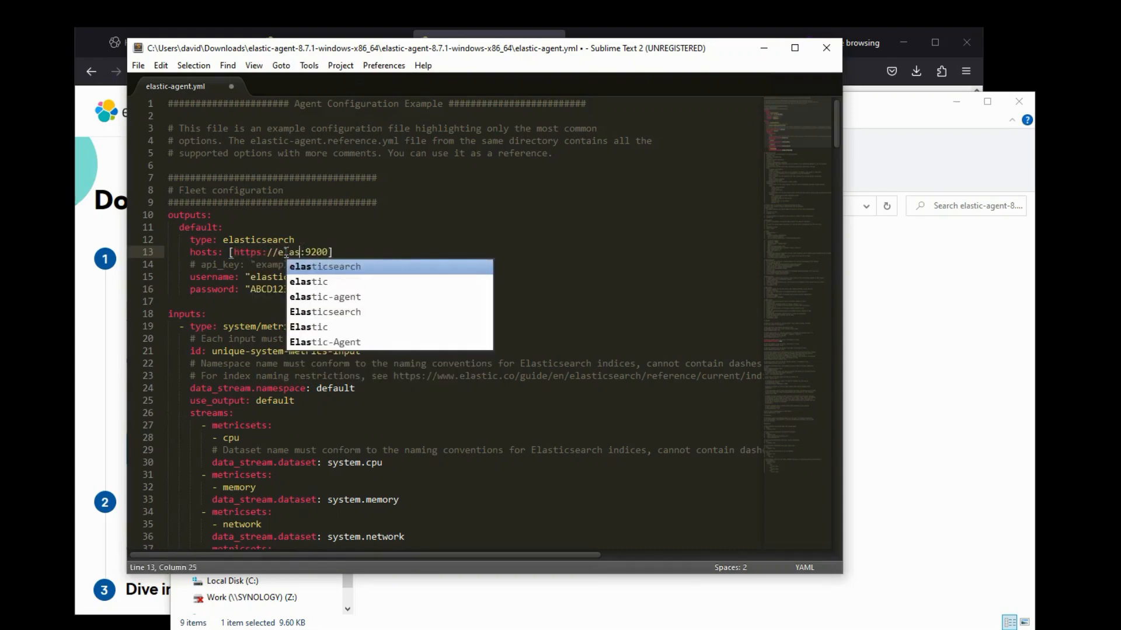
{"action": "key", "text": "BackSpace"}
{"action": "type", "text": "vermight.net"}
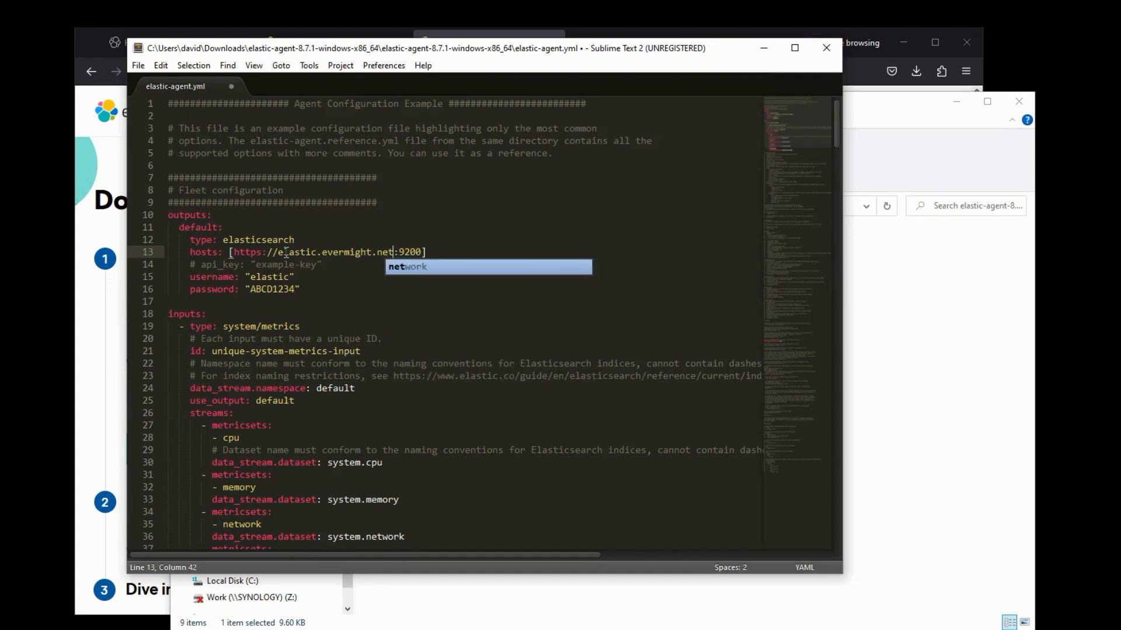
- Save elastic-agent.yml and search Windows for PowerShell
{"action": "key", "text": "ctrl+s"}
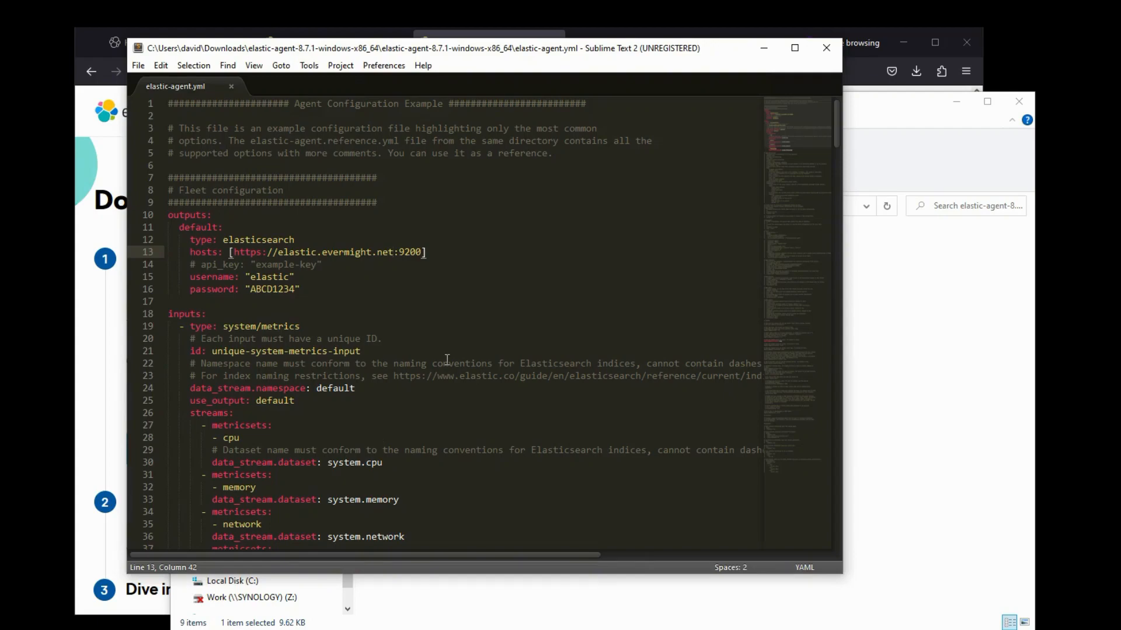
{"action": "mouse_move", "coordinate": [836, 138]}
{"action": "left_mouse_down"}
{"action": "mouse_move", "coordinate": [797, 504]}
{"action": "mouse_move", "coordinate": [836, 123]}
{"action": "left_mouse_up"}
{"action": "key", "text": "super"}
{"action": "type", "text": "powershell"}
- Launch PowerShell as administrator and change into the extracted elastic-agent-8.7.1-windows-x86_64 folder
{"action": "right_click", "coordinate": [147, 327]}
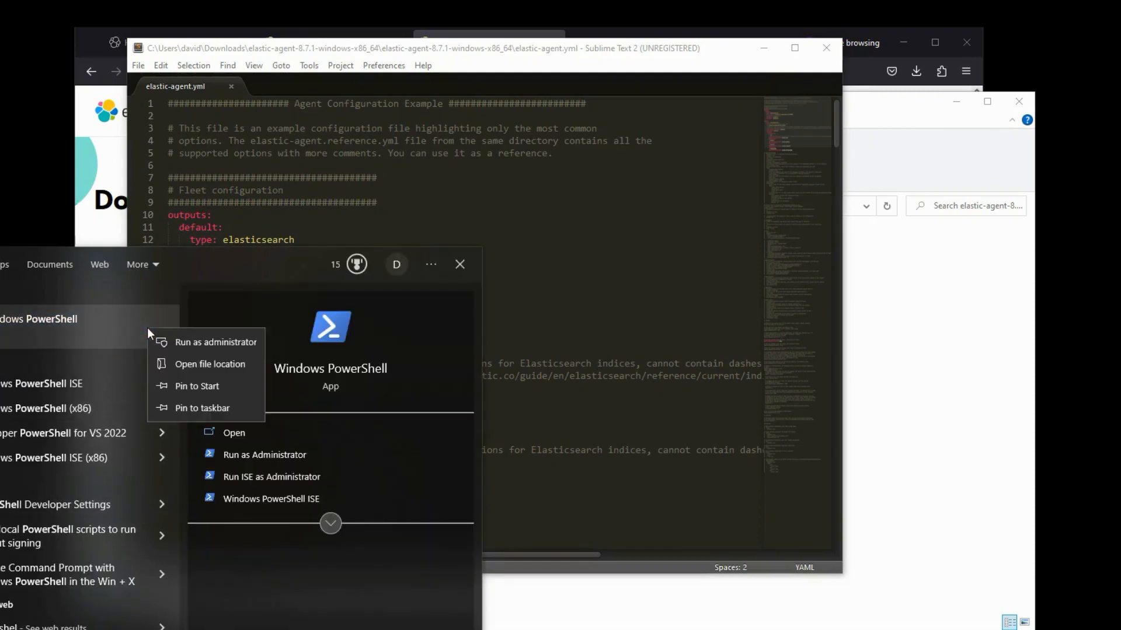
{"action": "left_click", "coordinate": [167, 341]}
{"action": "type", "text": "cd C:\\Users\\david\\Downloads\\elastic-agent-8.7.1-windows-x86_64\\"}
{"action": "key", "text": "Return"}
{"action": "type", "text": "ls"}
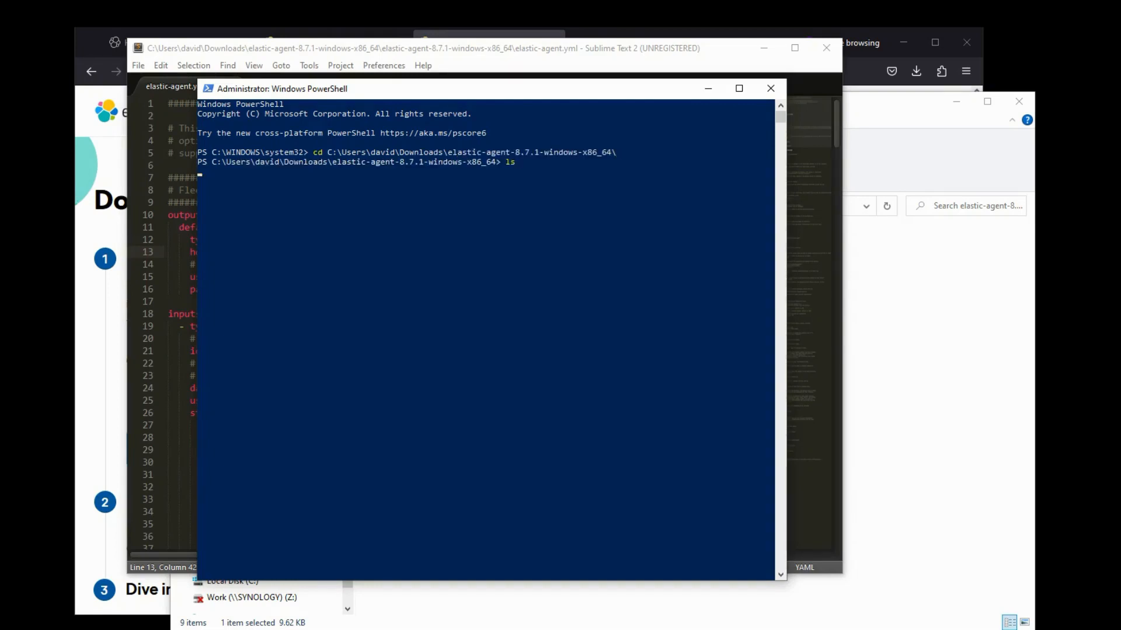
{"action": "key", "text": "Return"}
- Enter the inner agent folder, list its files, and clear the console with cls
{"action": "type", "text": "cd e"}
{"action": "key", "text": "Tab"}
{"action": "key", "text": "Return"}
{"action": "type", "text": "ls"}
{"action": "key", "text": "Return"}
{"action": "type", "text": "clear"}
{"action": "key", "text": "BackSpace"}
{"action": "key", "text": "BackSpace"}
{"action": "key", "text": "BackSpace"}
{"action": "key", "text": "BackSpace"}
{"action": "type", "text": "cls"}
{"action": "key", "text": "Return"}
- Run .\elastic-agent.exe install, answering Y to install and n to Fleet enrollment
{"action": "type", "text": "./e"}
{"action": "key", "text": "Tab"}
{"action": "type", "text": "install"}
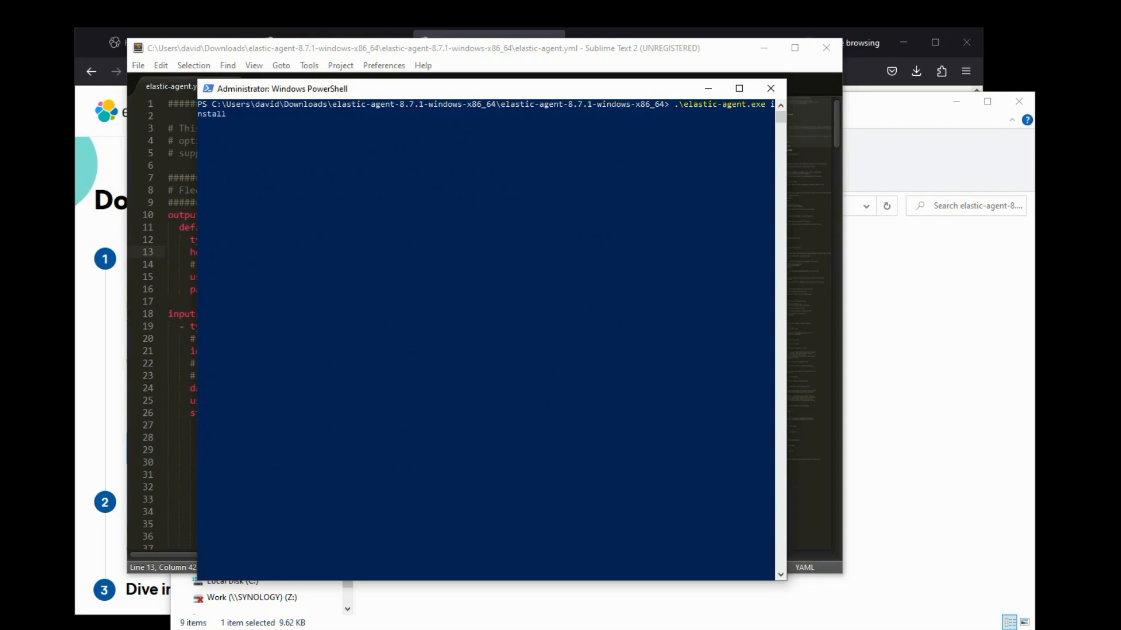
{"action": "key", "text": "Return"}
{"action": "type", "text": "Y"}
{"action": "key", "text": "Return"}
{"action": "type", "text": "n"}
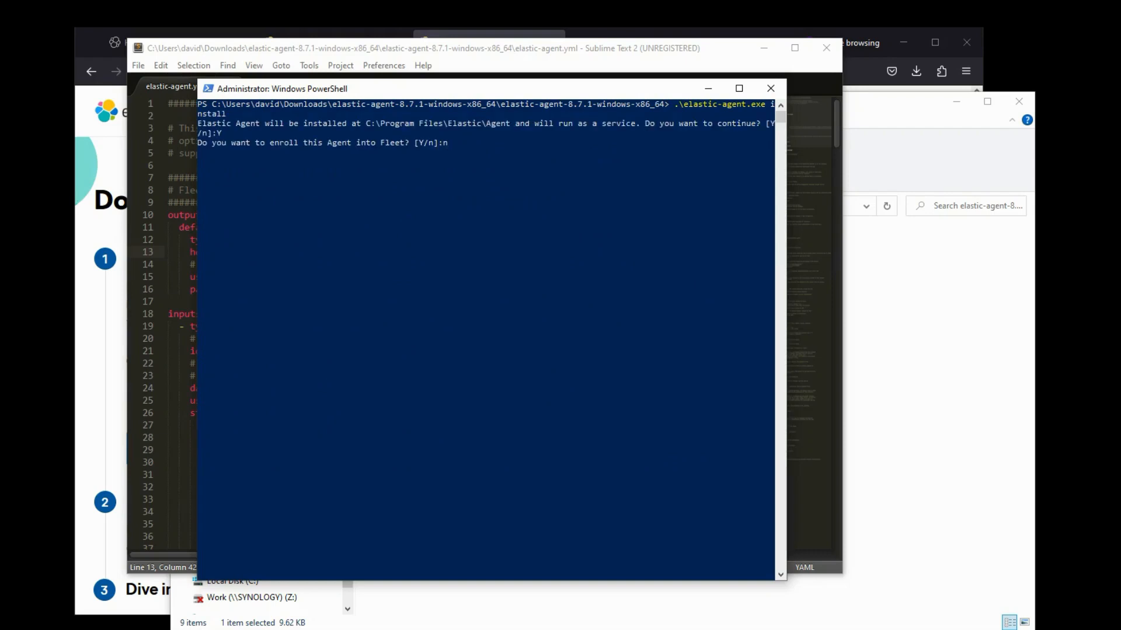
{"action": "left_click", "coordinate": [363, 450]}
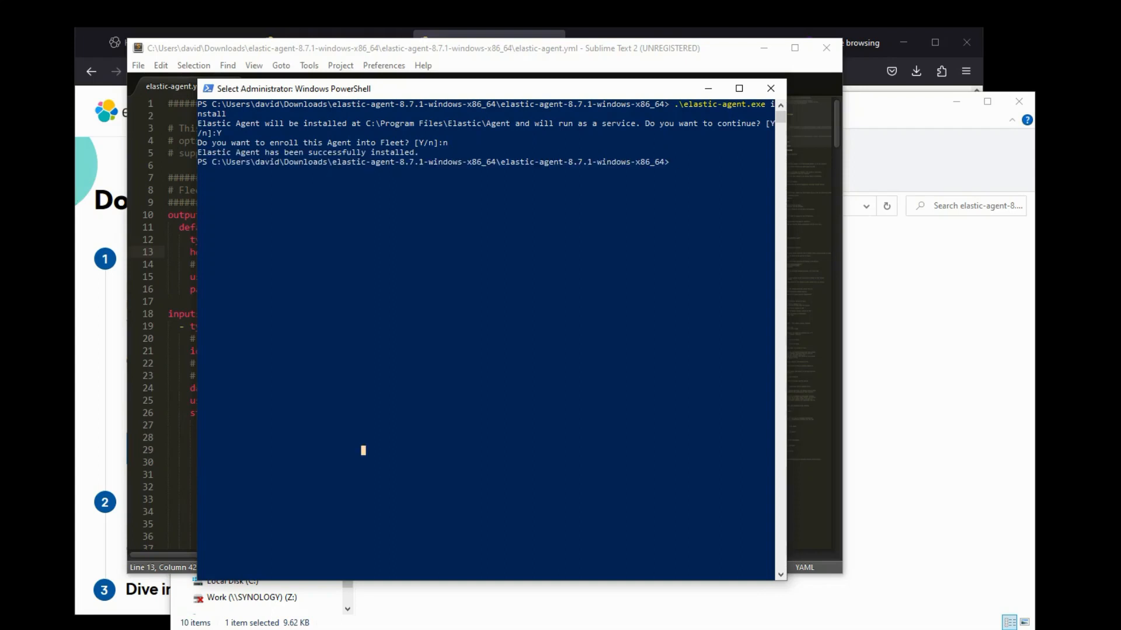
{"action": "type", "text": "cls"}
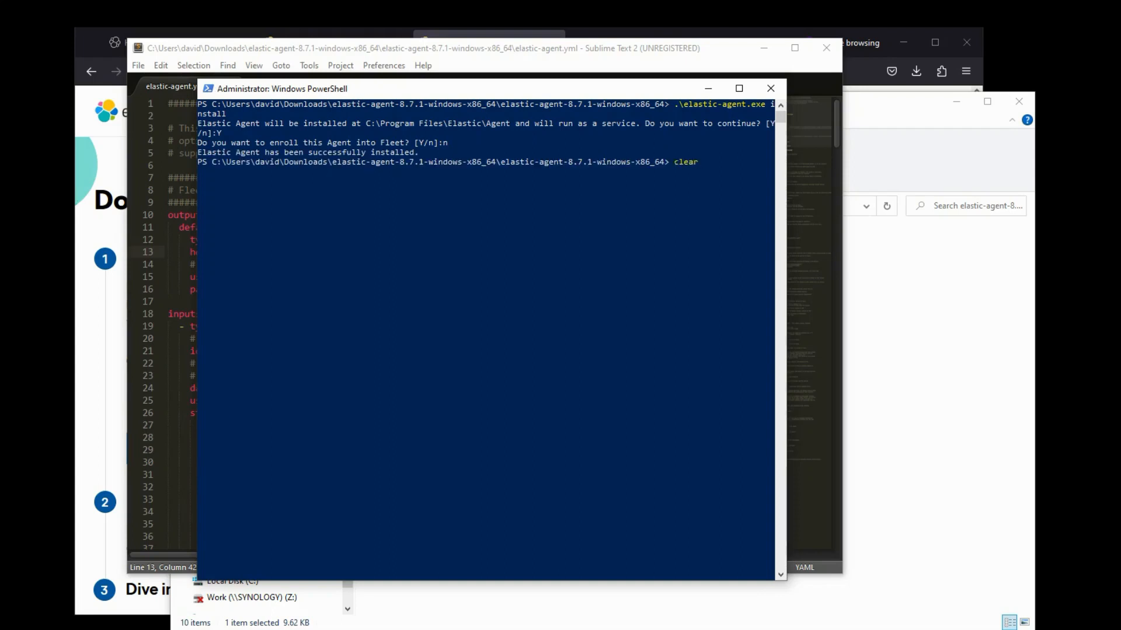
{"action": "key", "text": "Return"}
{"action": "left_click", "coordinate": [109, 415]}
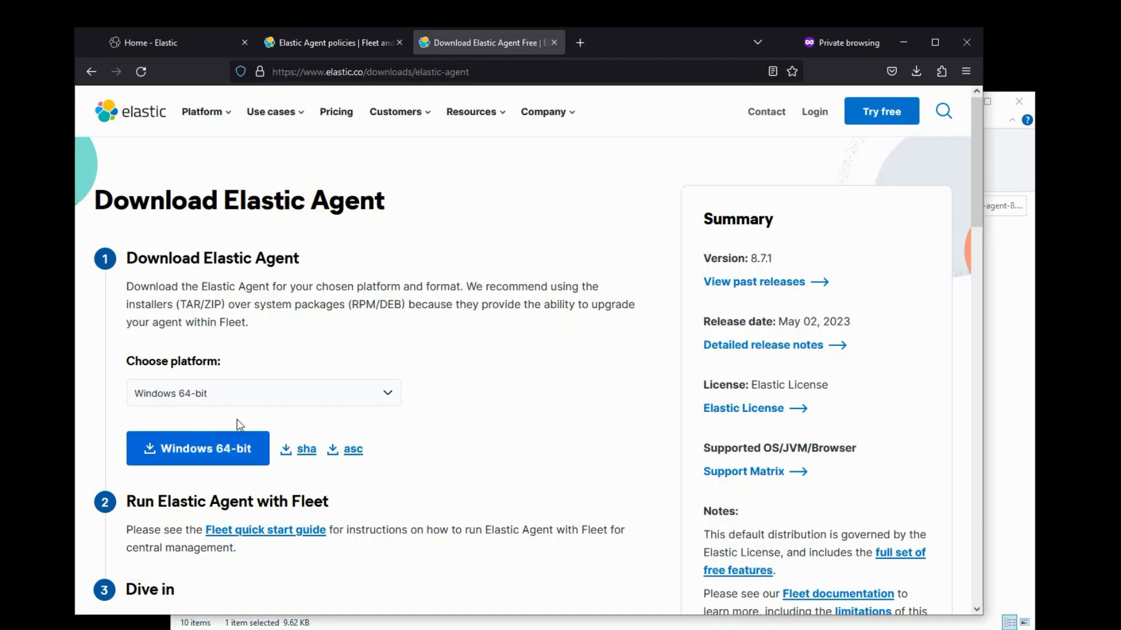
- Review the Data Streams list under Stack Management > Index Management
{"action": "left_click", "coordinate": [188, 41]}
{"action": "left_click", "coordinate": [97, 132]}
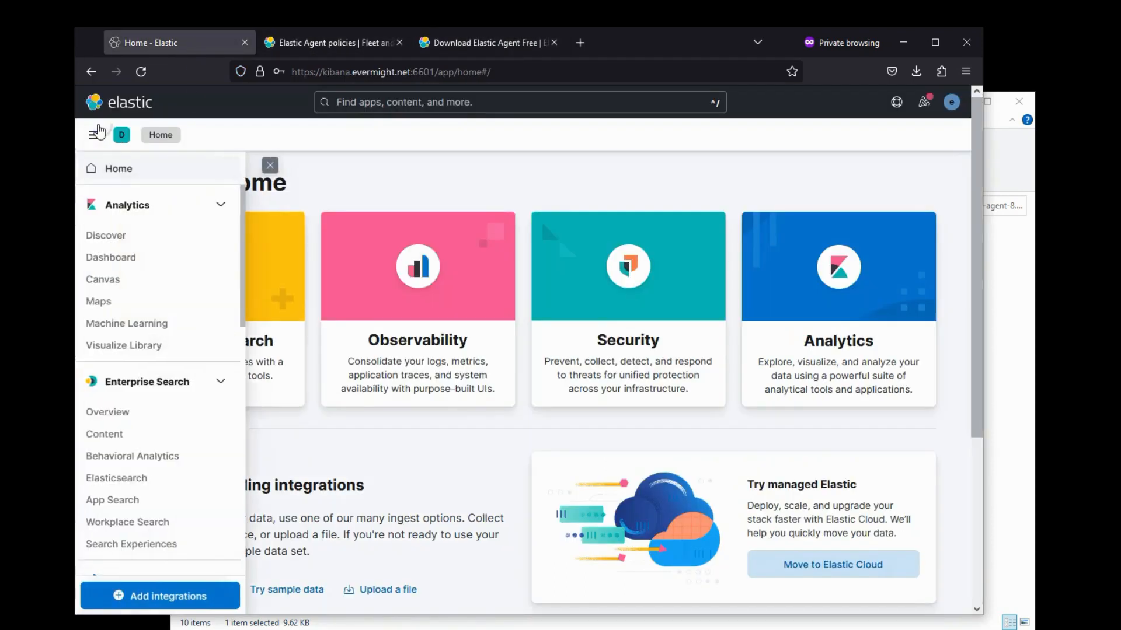
{"action": "scroll", "coordinate": [208, 387], "scroll_direction": "down", "scroll_amount": 5}
{"action": "scroll", "coordinate": [164, 417], "scroll_direction": "up", "scroll_amount": 5}
{"action": "scroll", "coordinate": [163, 418], "scroll_direction": "down", "scroll_amount": 9}
{"action": "left_click", "coordinate": [125, 561]}
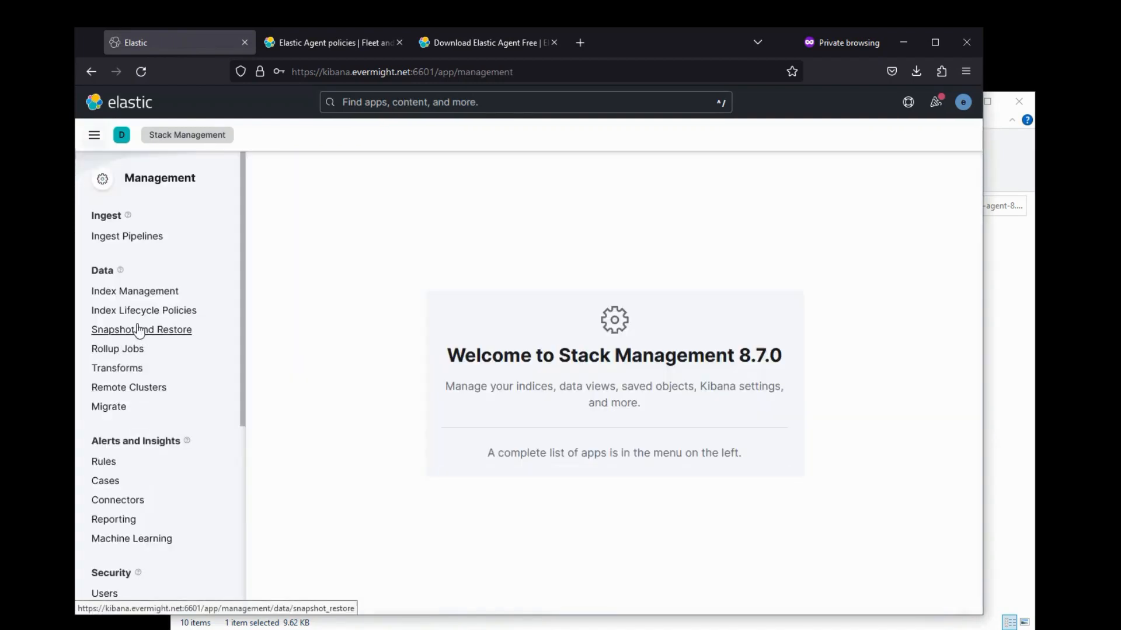
{"action": "left_click", "coordinate": [123, 291]}
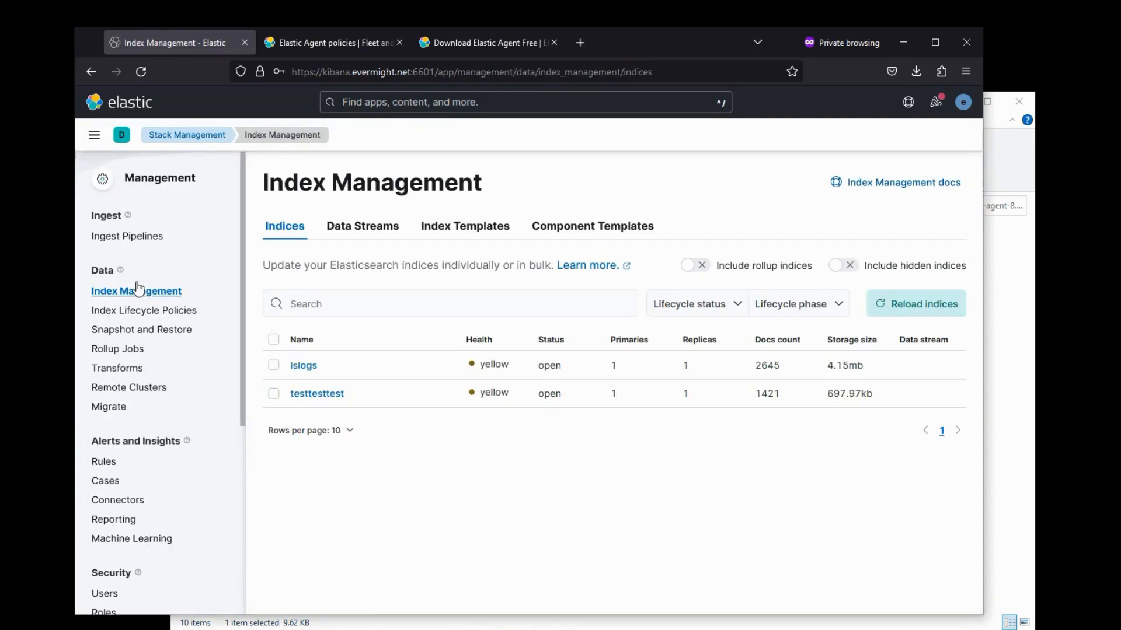
{"action": "left_click", "coordinate": [368, 230]}
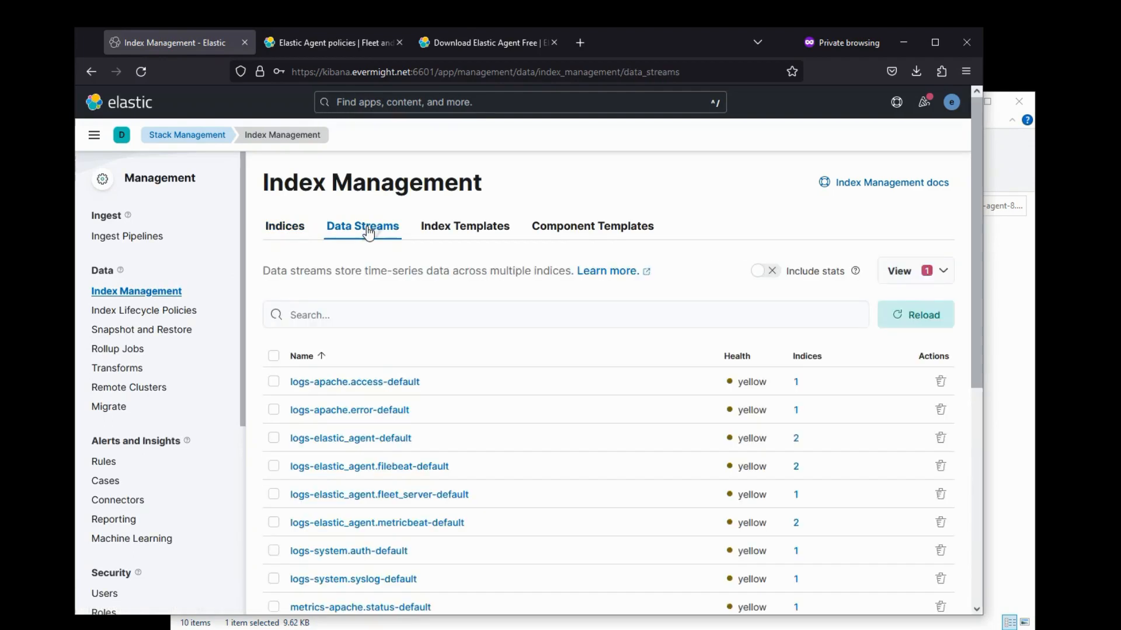
{"action": "scroll", "coordinate": [369, 391], "scroll_direction": "down", "scroll_amount": 1}
{"action": "scroll", "coordinate": [368, 392], "scroll_direction": "down", "scroll_amount": 2}
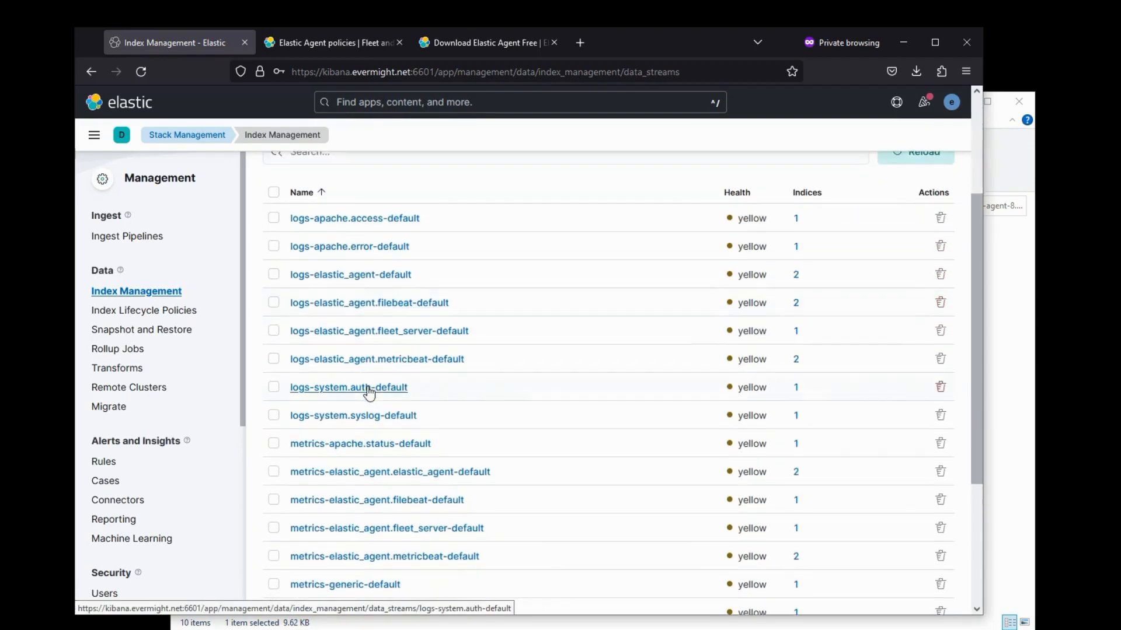
{"action": "scroll", "coordinate": [342, 446], "scroll_direction": "down", "scroll_amount": 2}
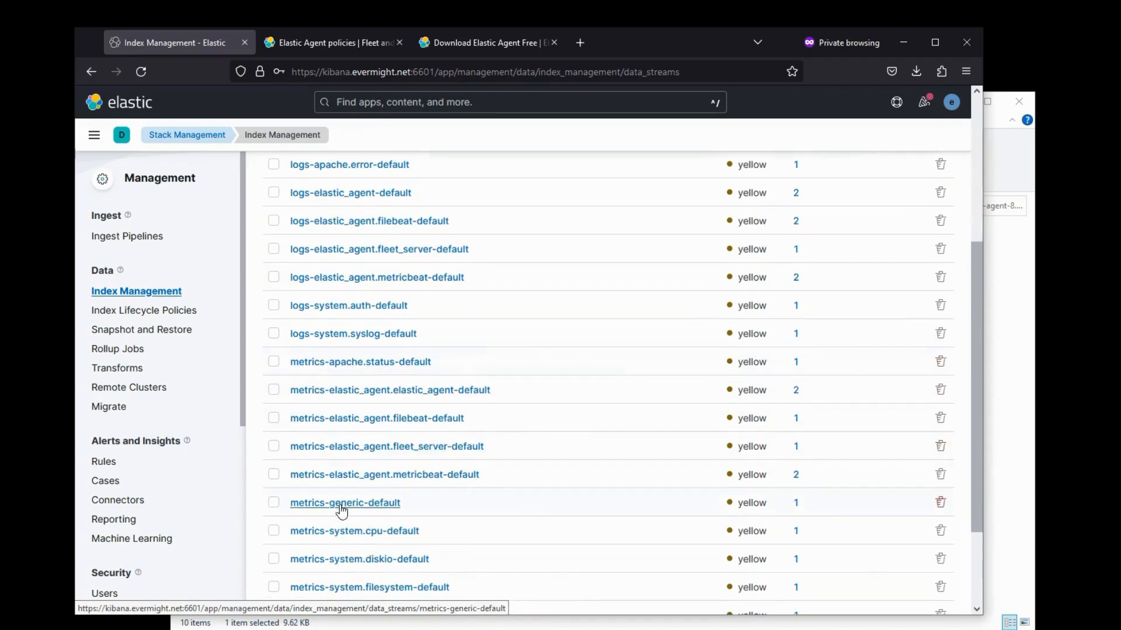
- Open Dev Tools from Kibana's main menu
{"action": "left_click", "coordinate": [94, 137]}
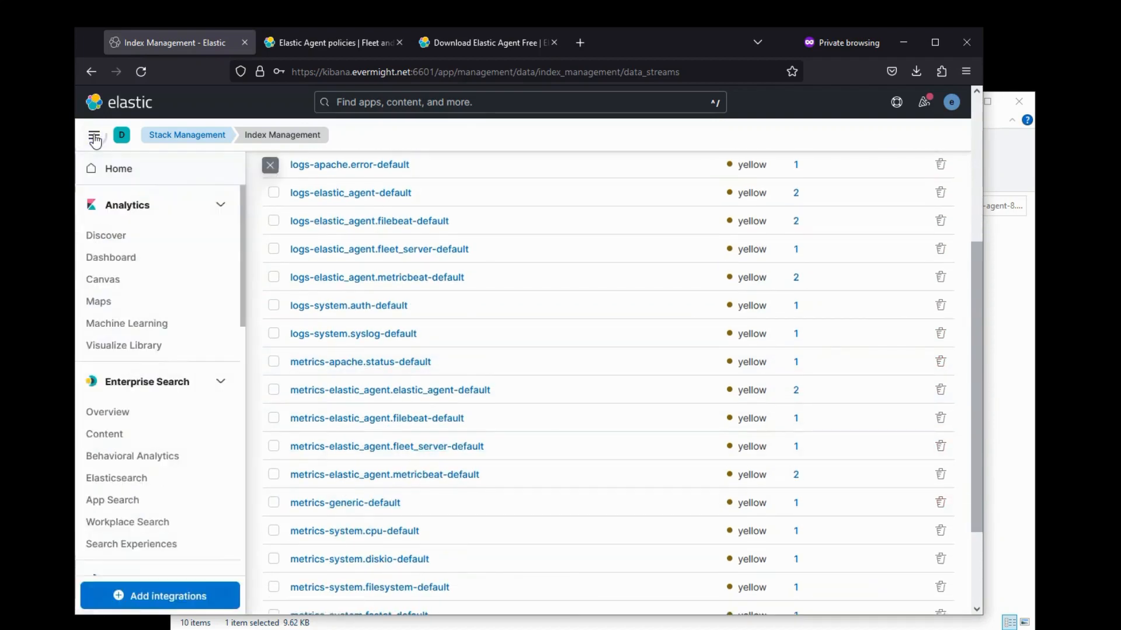
{"action": "scroll", "coordinate": [195, 508], "scroll_direction": "down", "scroll_amount": 10}
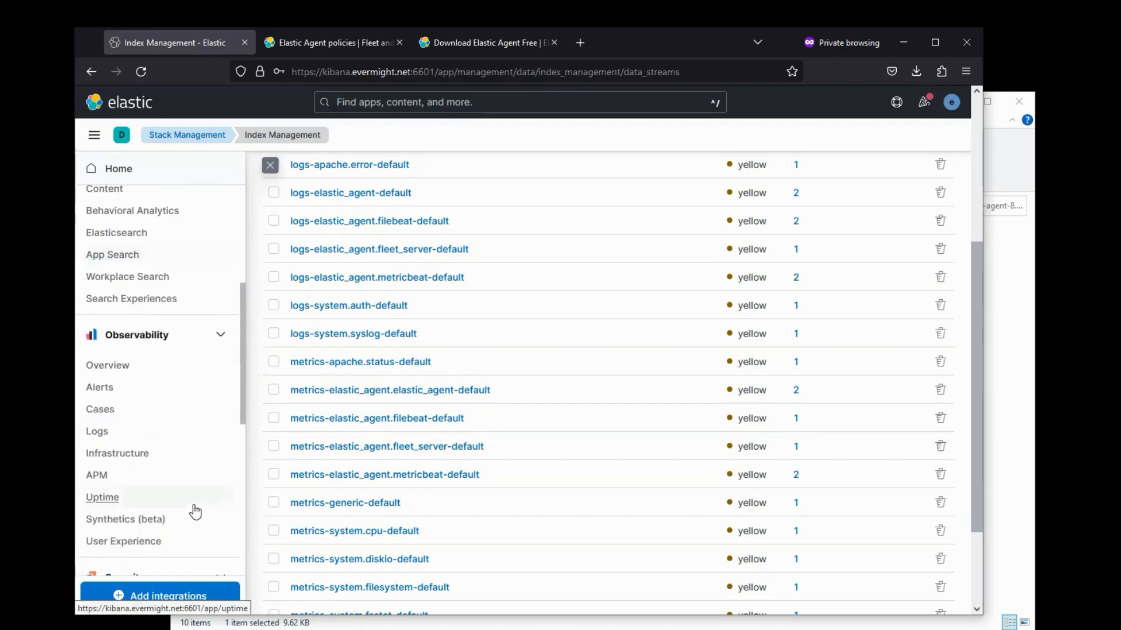
{"action": "left_click", "coordinate": [107, 450]}
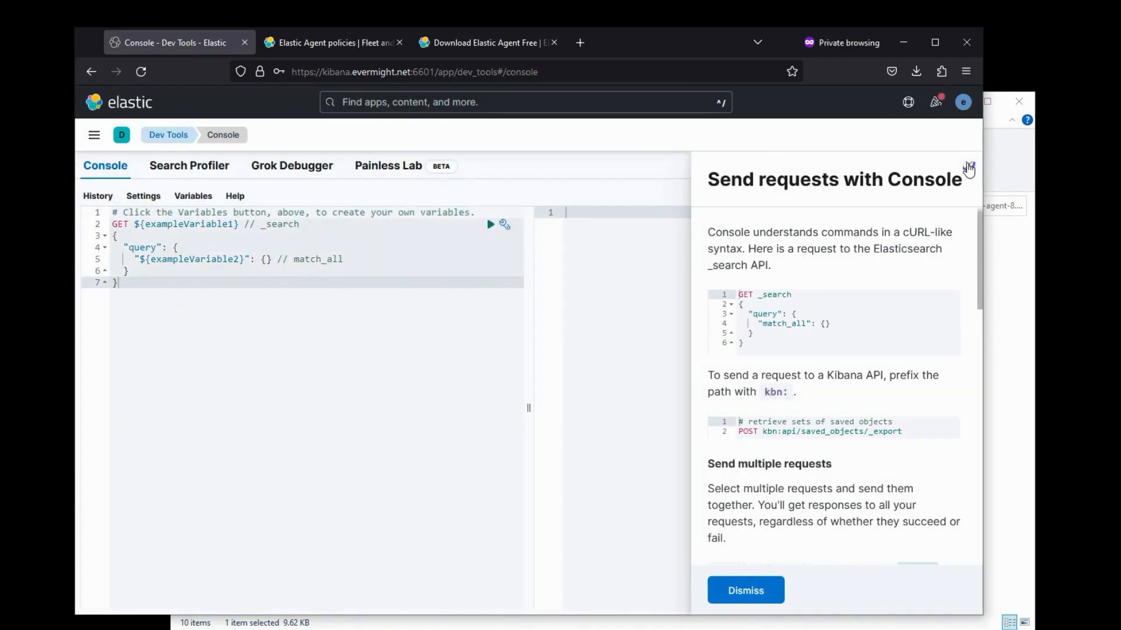
{"action": "left_click", "coordinate": [968, 165]}
{"action": "left_click_drag", "start_coordinate": [186, 287], "coordinate": [134, 224]}
{"action": "type", "text": "metrics-generic-default/_sear"}
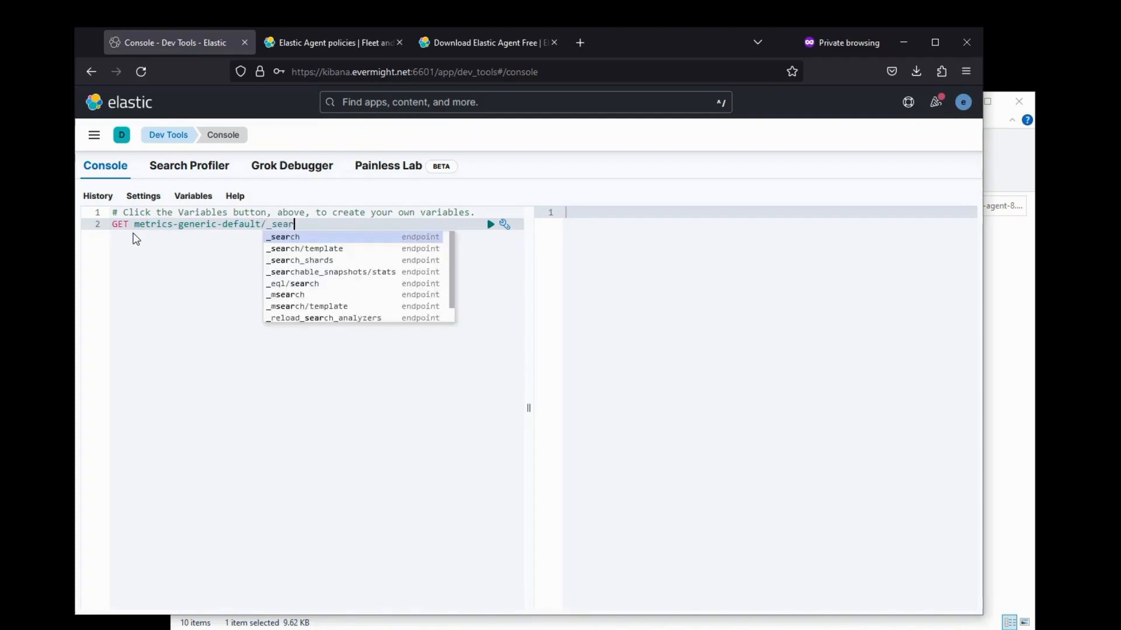
{"action": "key", "text": "Return"}
{"action": "key", "text": "Escape"}
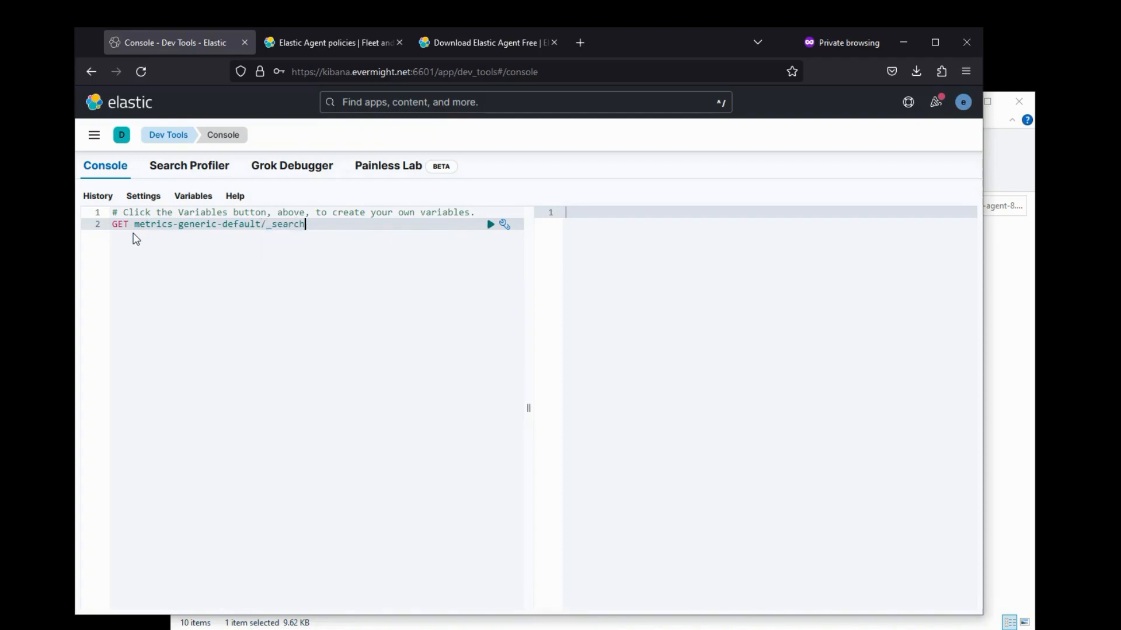
{"action": "key", "text": "Return"}
{"action": "type", "text": "{"}
{"action": "key", "text": "Return"}
{"action": "type", "text": "\"sort\": [{"}
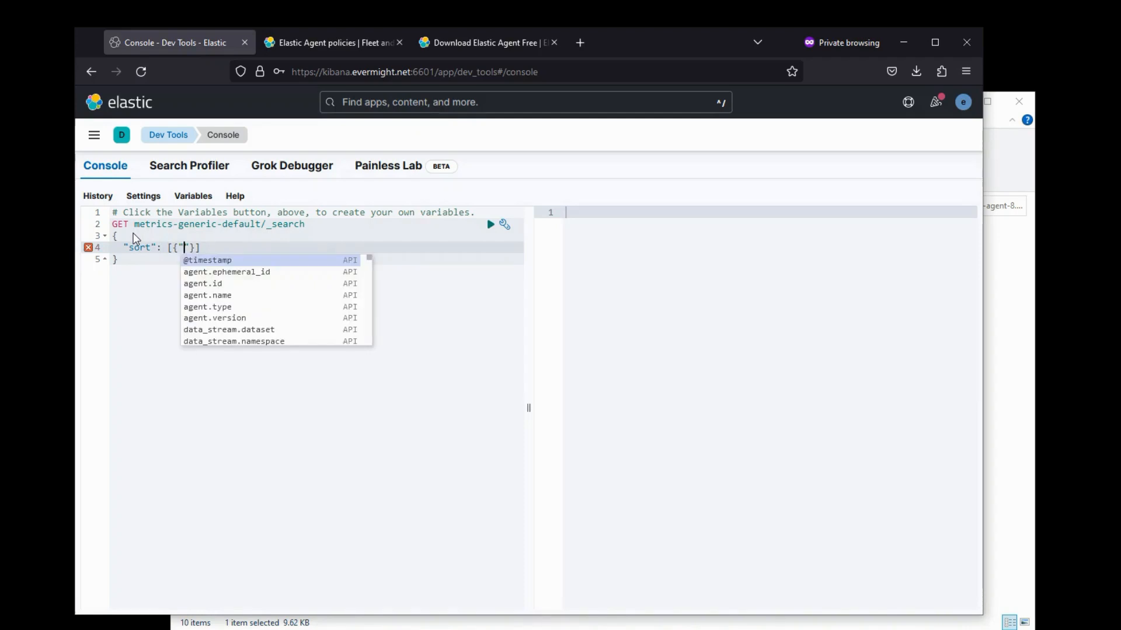
{"action": "key", "text": "Return"}
{"action": "key", "text": "Right"}
{"action": "key", "text": "Left"}
{"action": "type", "text": ": \"de"}
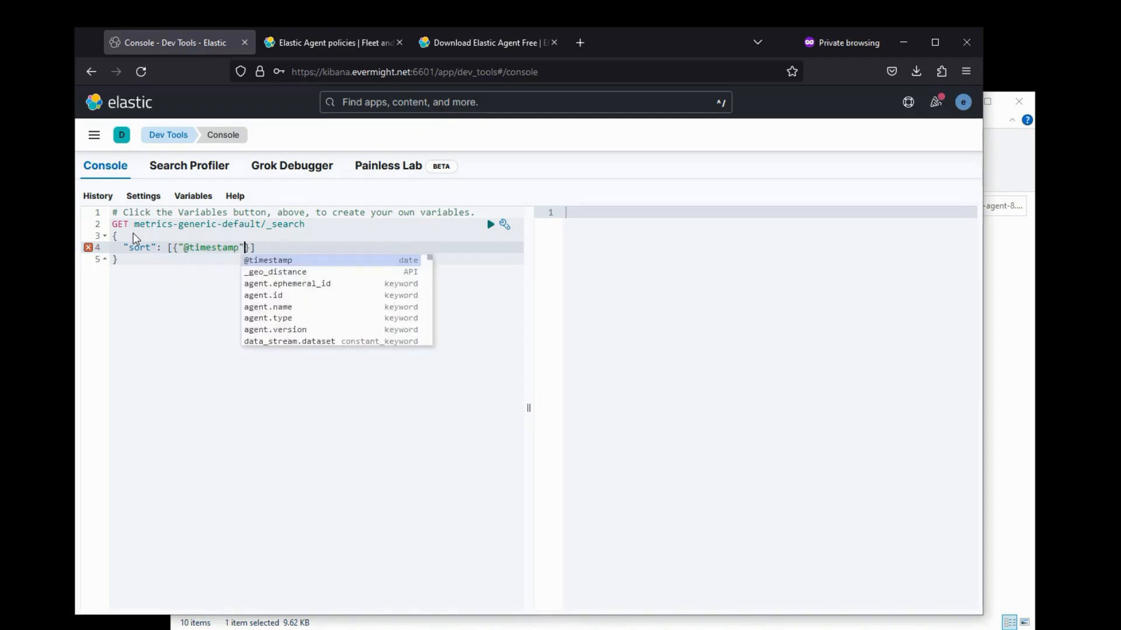
{"action": "type", "text": "sc\""}
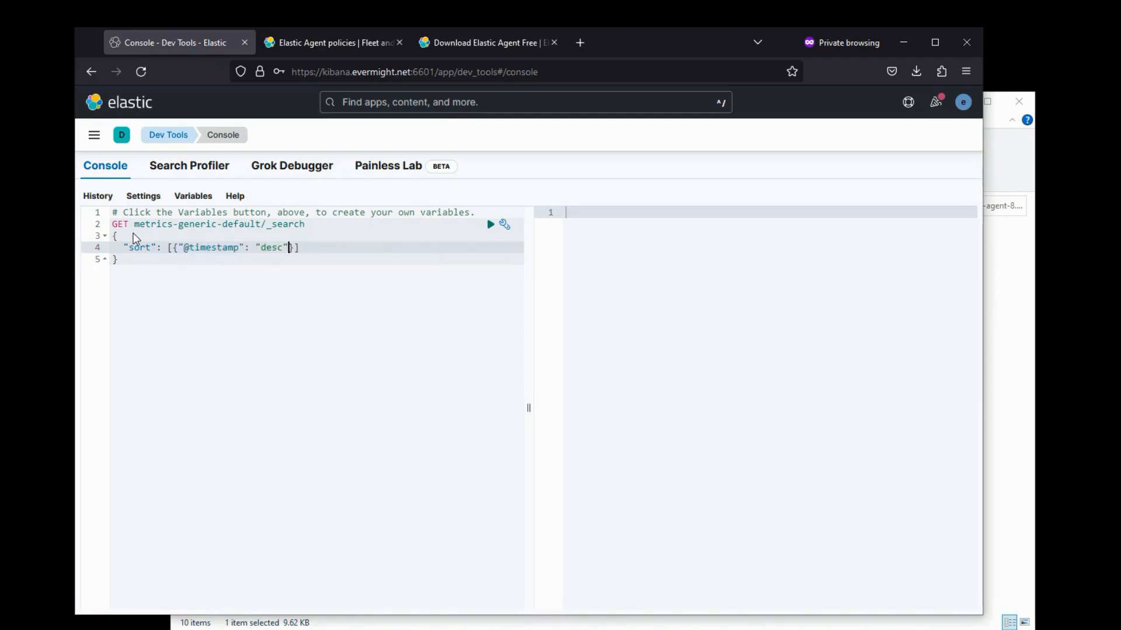
- Run the search and inspect the newest returned documents' timestamps
{"action": "left_click", "coordinate": [492, 225]}
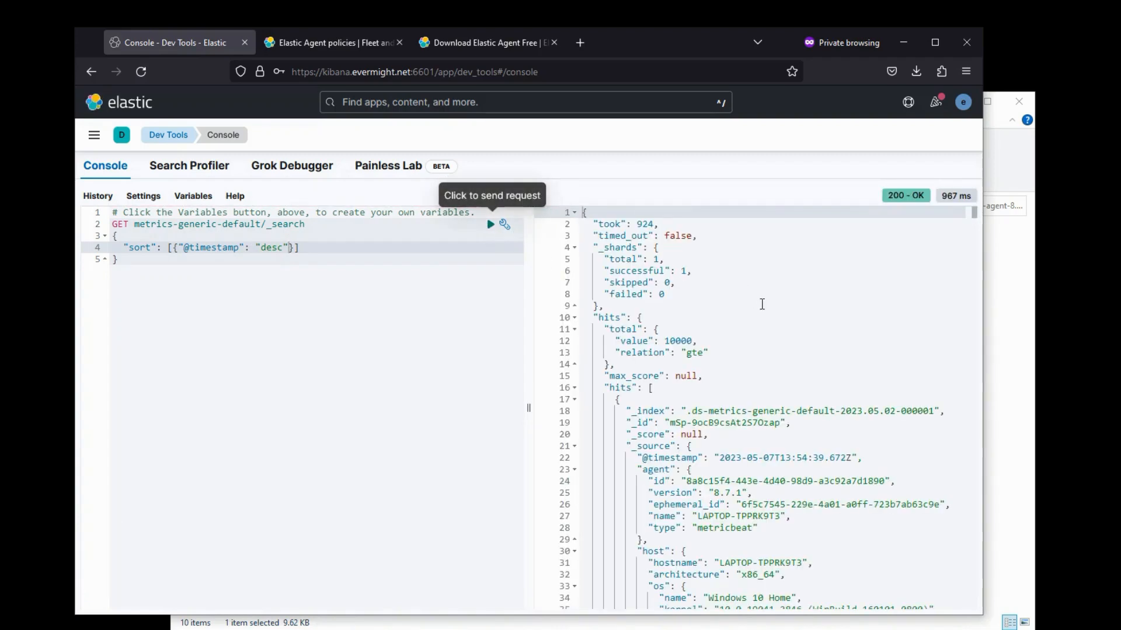
{"action": "scroll", "coordinate": [762, 304], "scroll_direction": "down", "scroll_amount": 3}
{"action": "left_click_drag", "start_coordinate": [696, 421], "coordinate": [785, 421]}
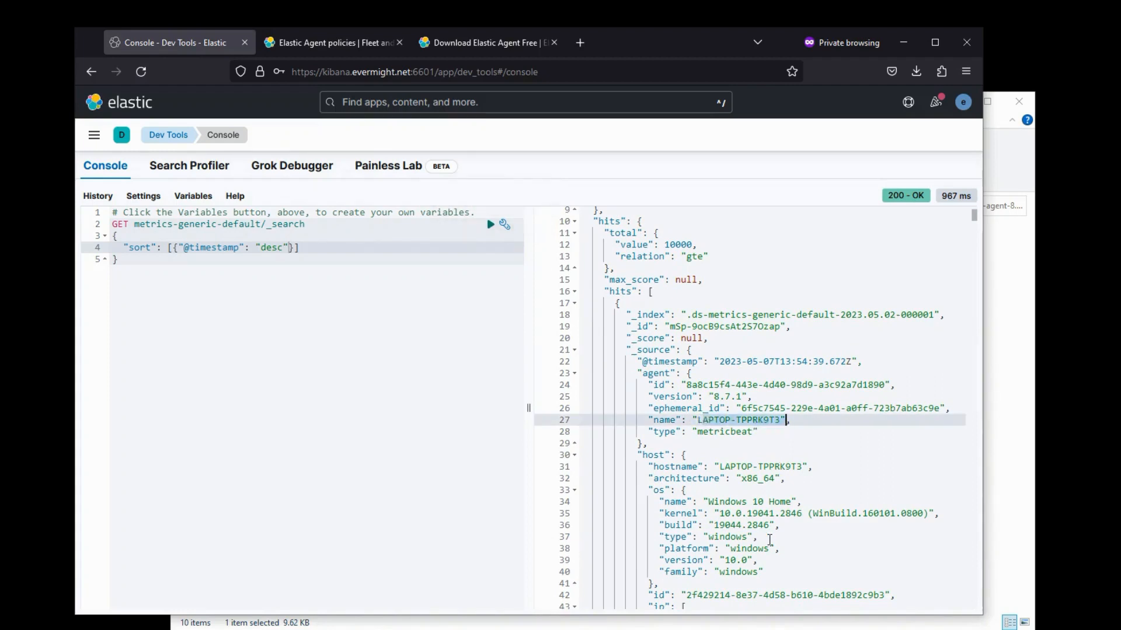
{"action": "scroll", "coordinate": [770, 540], "scroll_direction": "down", "scroll_amount": 3}
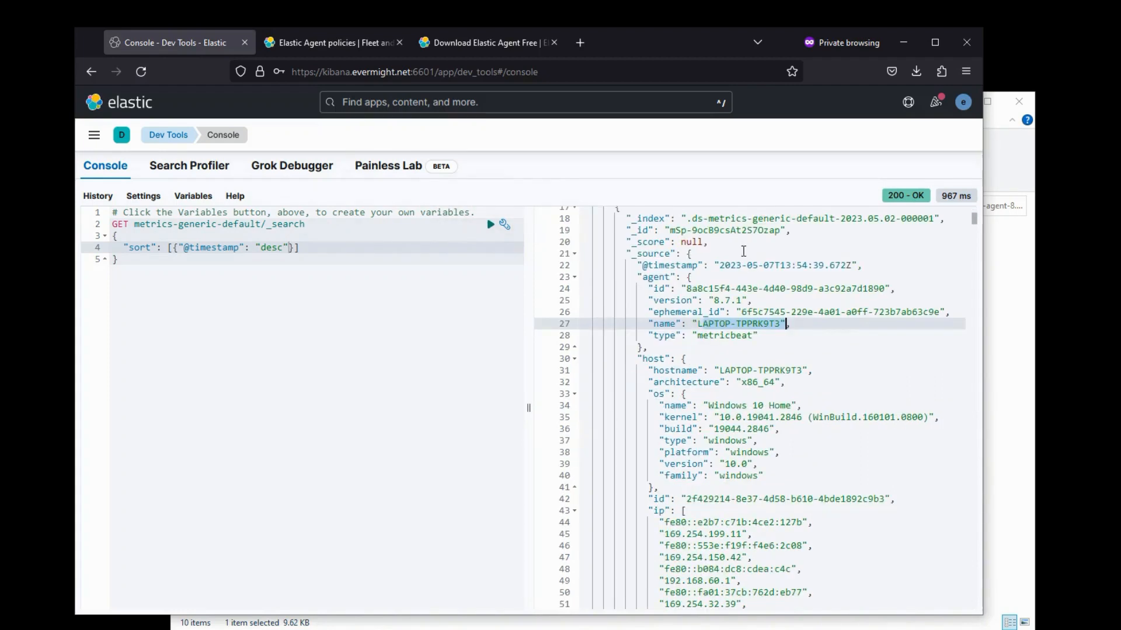
{"action": "left_click_drag", "start_coordinate": [747, 266], "coordinate": [810, 267]}
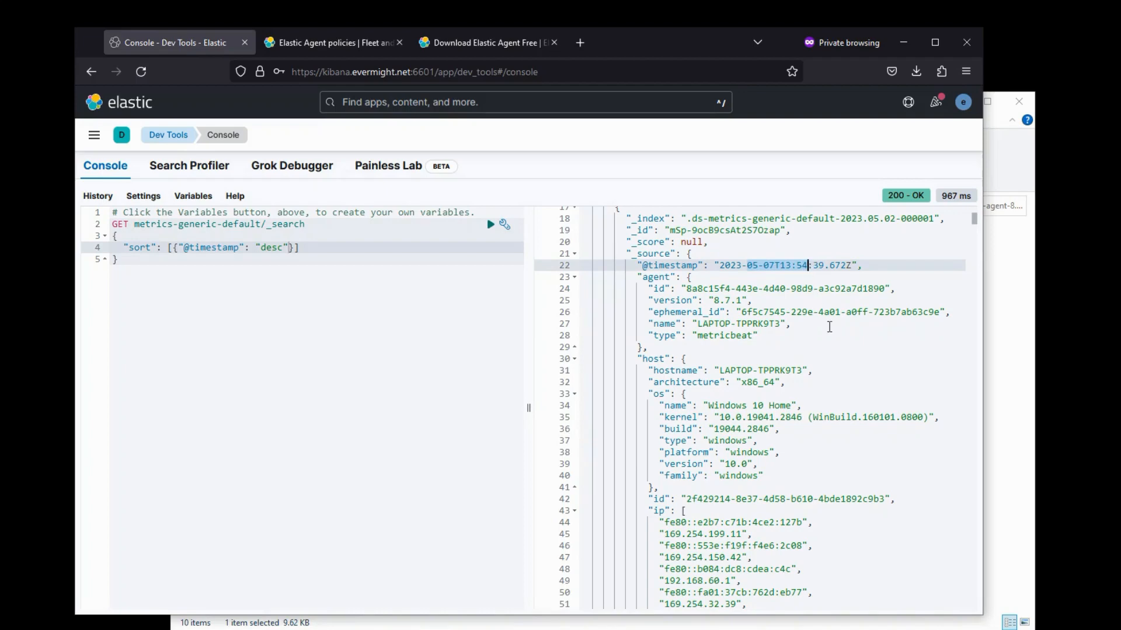
{"action": "scroll", "coordinate": [830, 326], "scroll_direction": "down", "scroll_amount": 3}
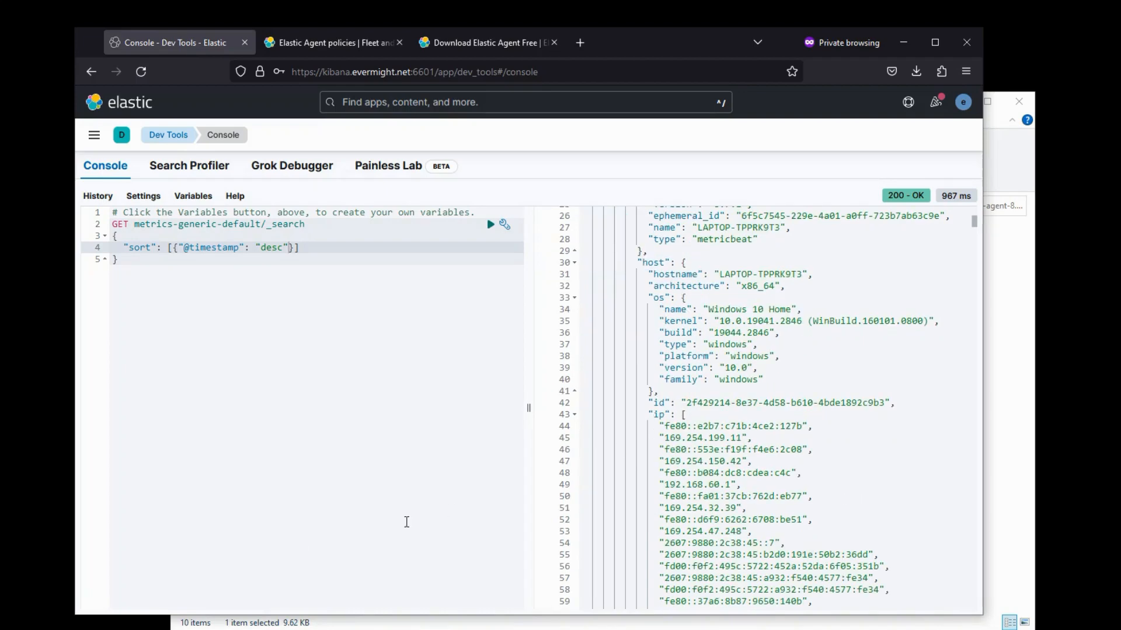
{"action": "scroll", "coordinate": [753, 442], "scroll_direction": "down", "scroll_amount": 10}
{"action": "scroll", "coordinate": [754, 444], "scroll_direction": "down", "scroll_amount": 20}
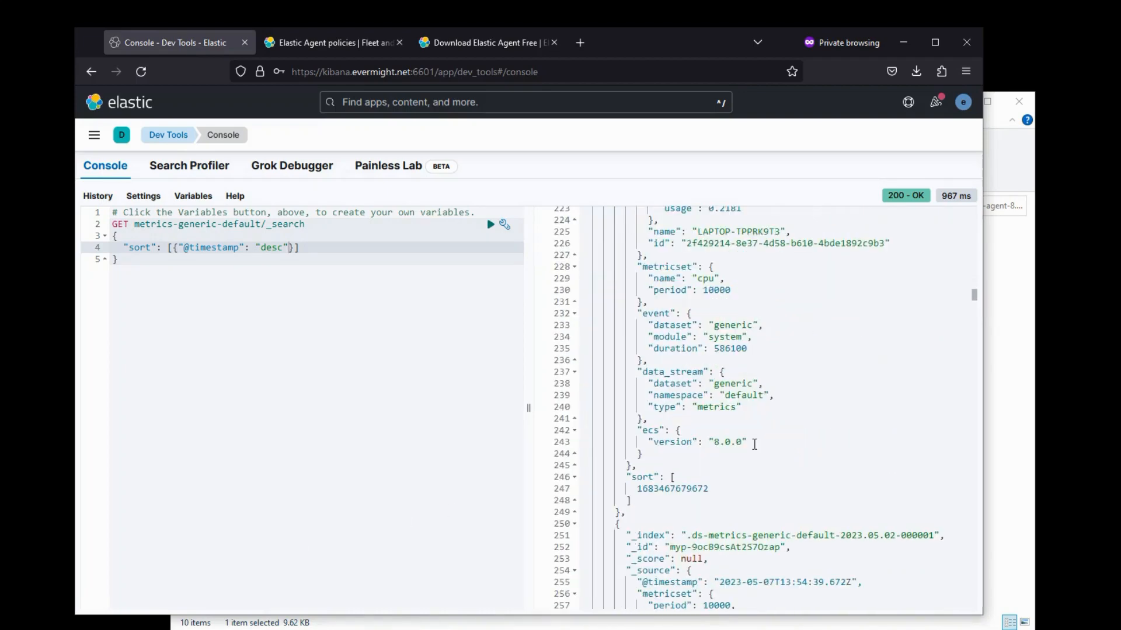
{"action": "left_click", "coordinate": [283, 225]}
{"action": "left_click", "coordinate": [490, 225]}
{"action": "left_click", "coordinate": [94, 135]}
{"action": "scroll", "coordinate": [120, 382], "scroll_direction": "down", "scroll_amount": 10}
- Search Integrations for 'windows' and start adding the Windows integration
{"action": "left_click", "coordinate": [122, 478]}
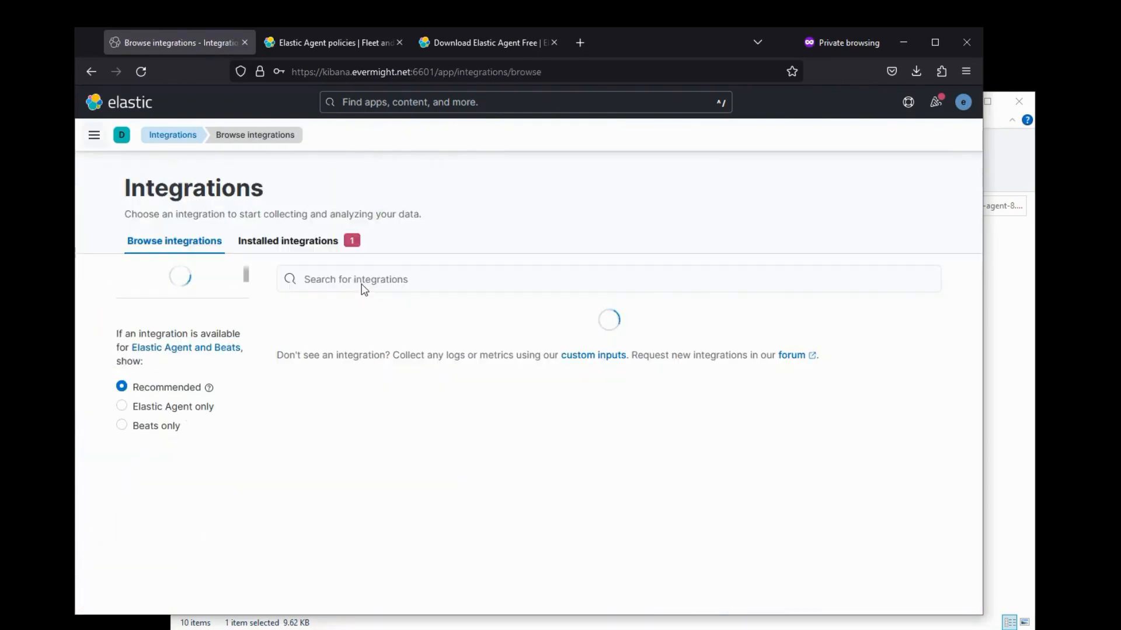
{"action": "left_click", "coordinate": [362, 282]}
{"action": "type", "text": "windows"}
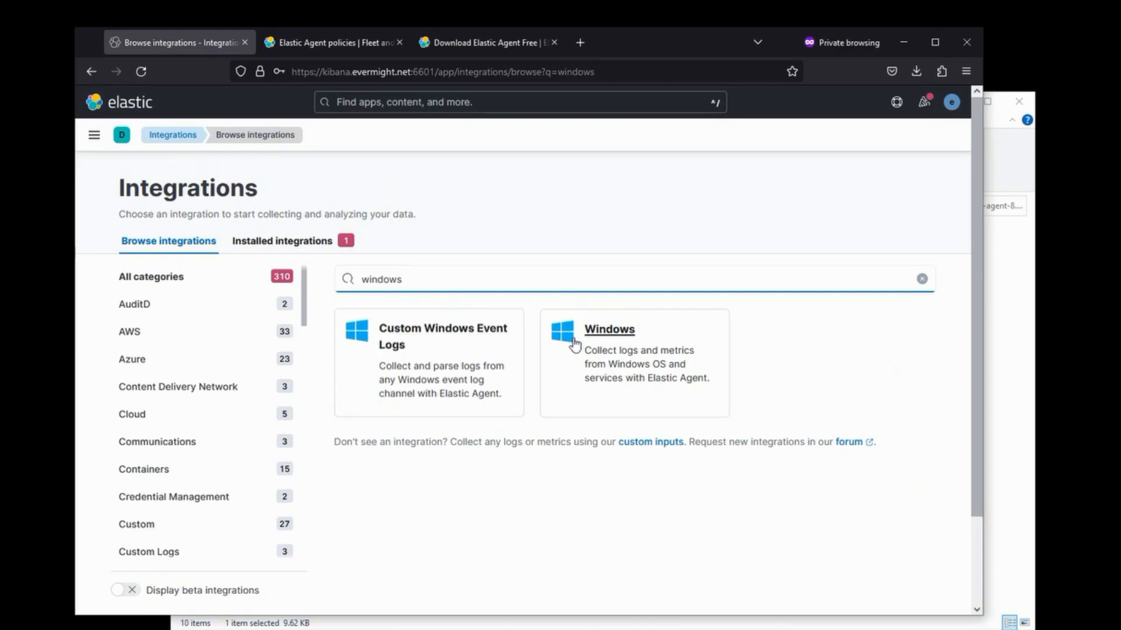
{"action": "left_click", "coordinate": [575, 344]}
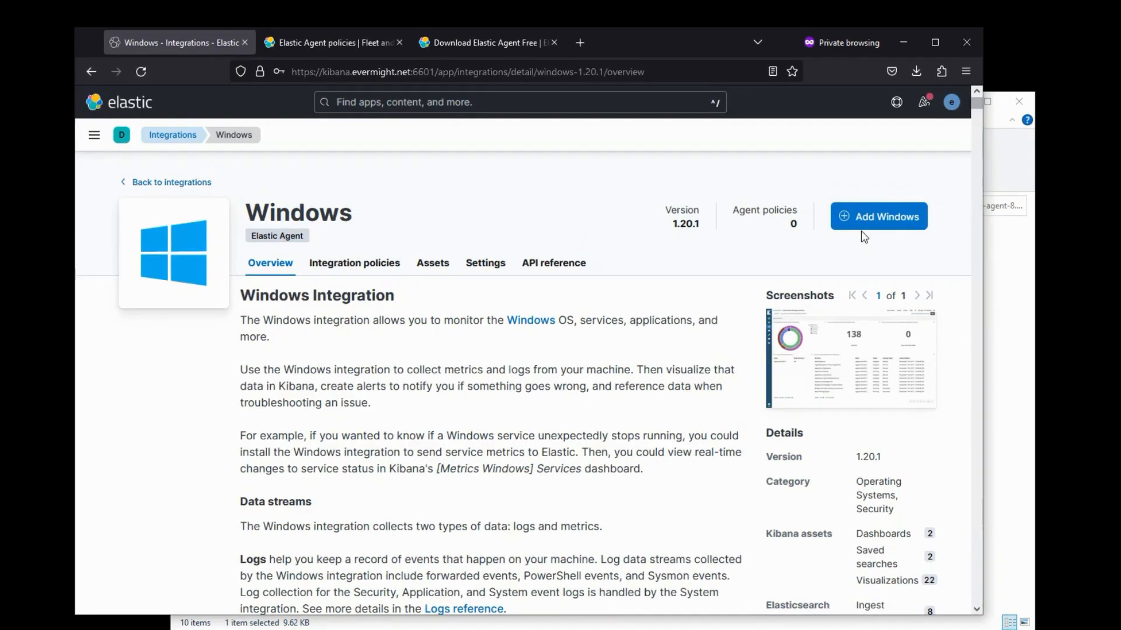
{"action": "left_click", "coordinate": [862, 229]}
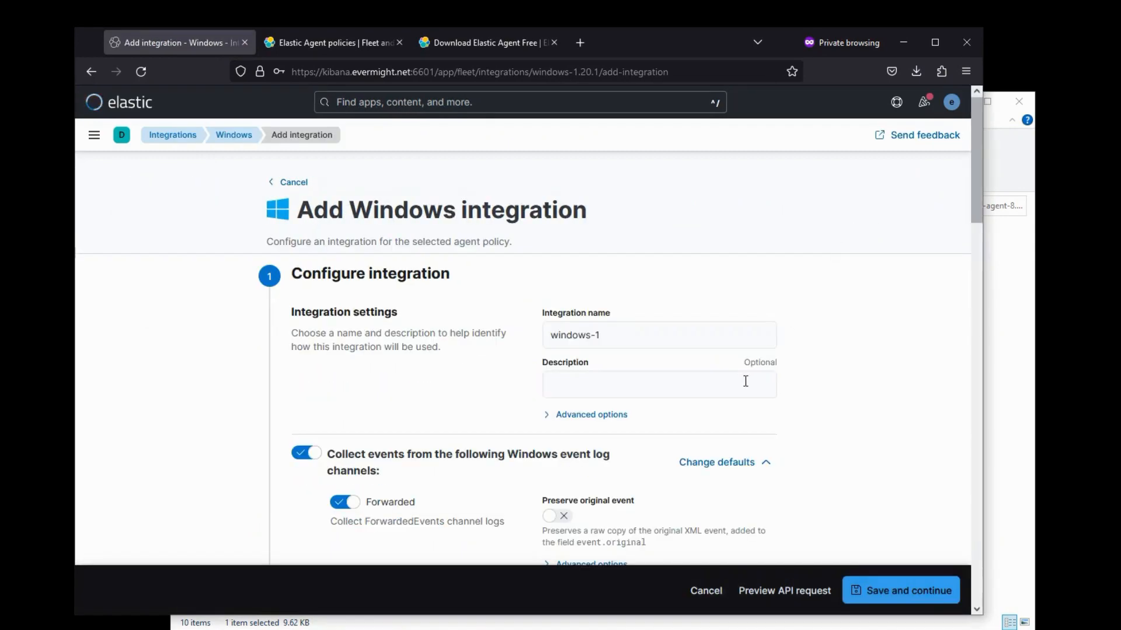
- Name the new agent policy 'Windows Policy Demo'
{"action": "scroll", "coordinate": [871, 393], "scroll_direction": "down", "scroll_amount": 5}
{"action": "scroll", "coordinate": [871, 396], "scroll_direction": "down", "scroll_amount": 1}
{"action": "scroll", "coordinate": [869, 390], "scroll_direction": "down", "scroll_amount": 20}
{"action": "left_click_drag", "start_coordinate": [621, 469], "coordinate": [219, 423]}
{"action": "type", "text": "Windows "}
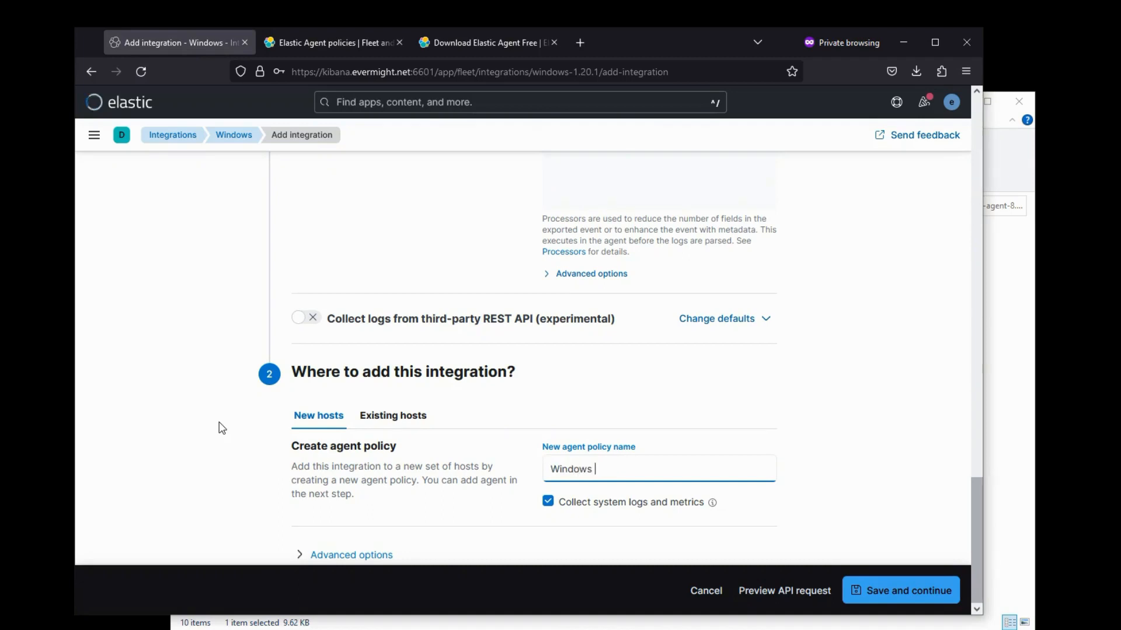
{"action": "type", "text": "Policy Demo"}
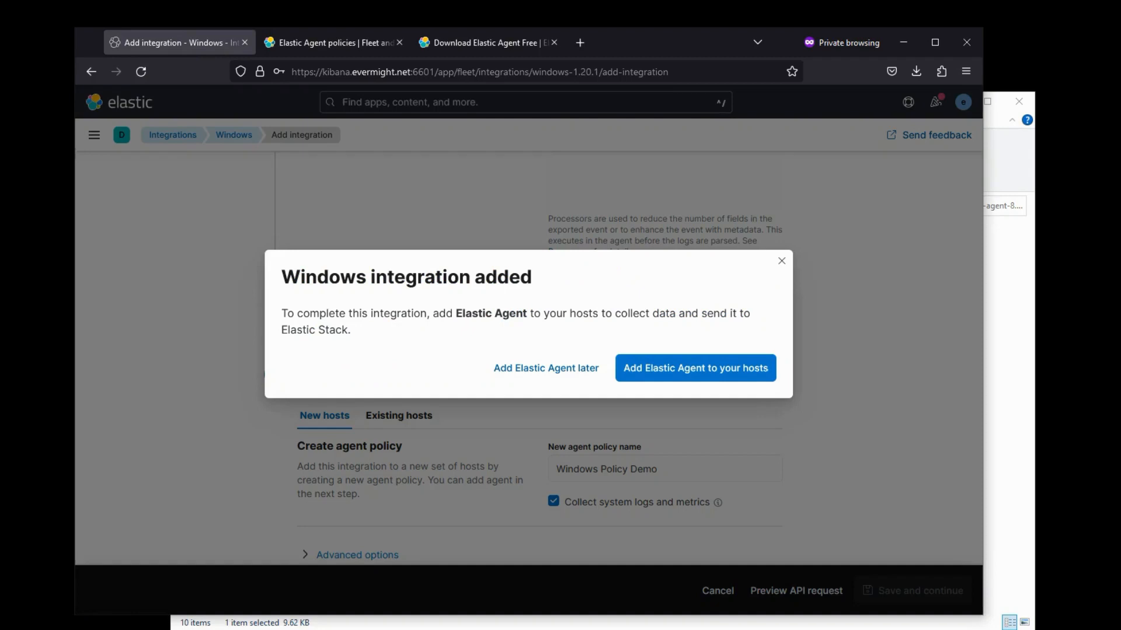
- Copy the Windows Policy Demo standalone policy YAML from the Run standalone tab
{"action": "left_click", "coordinate": [705, 378]}
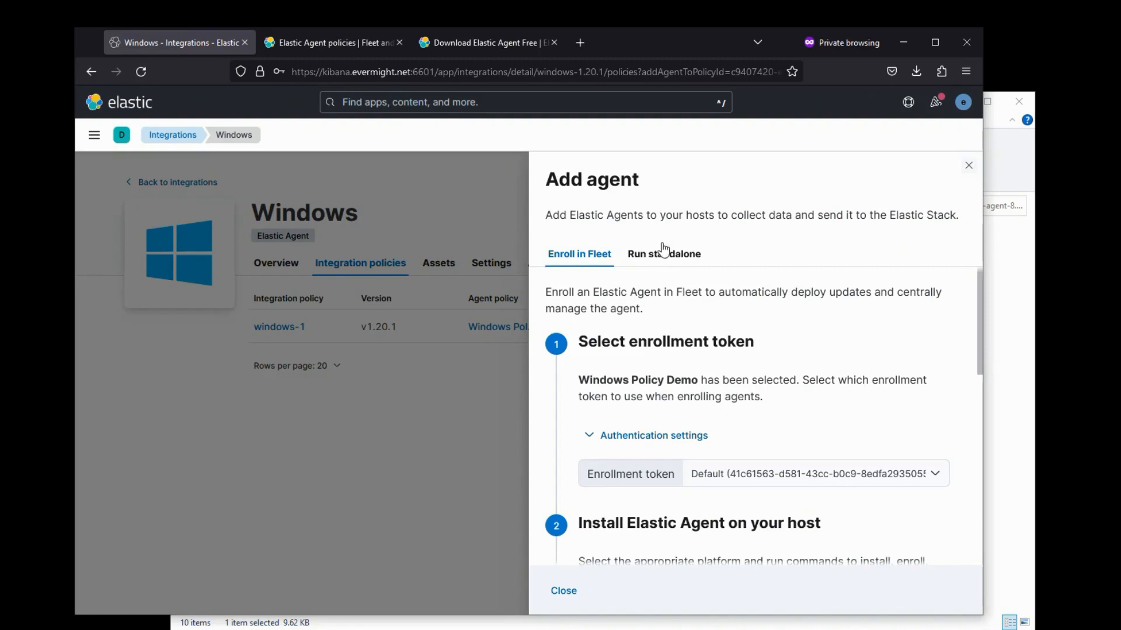
{"action": "left_click", "coordinate": [665, 256]}
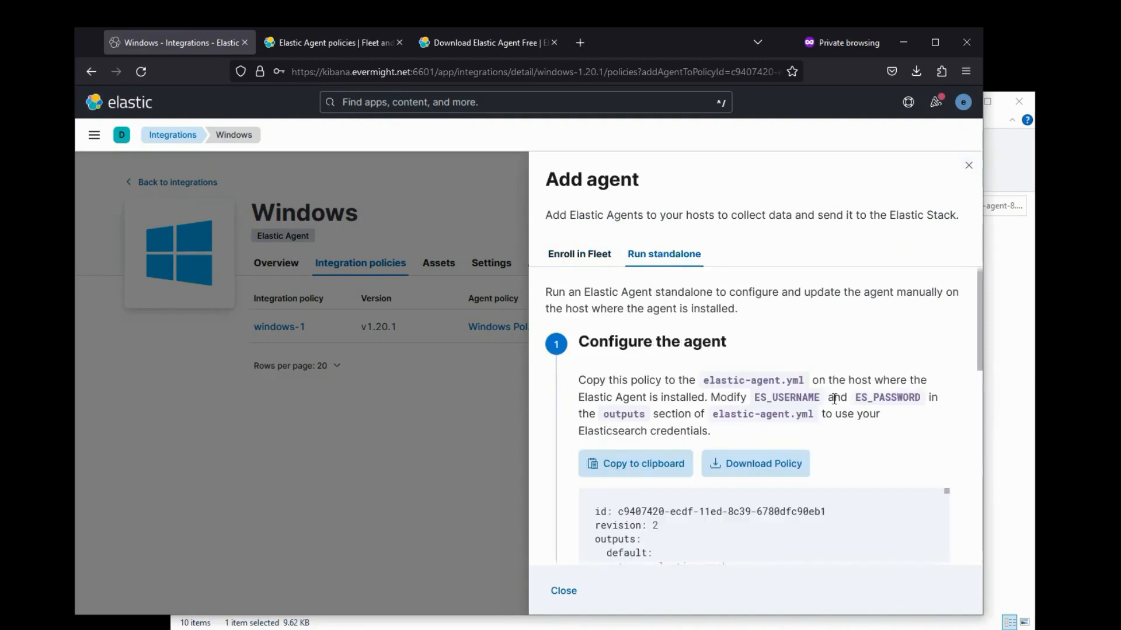
{"action": "scroll", "coordinate": [853, 402], "scroll_direction": "down", "scroll_amount": 3}
{"action": "left_click", "coordinate": [660, 301]}
{"action": "key", "text": "alt+Tab"}
- Page up to the top of the pasted policy, save elastic-agent.yml, and return to browsing integrations
{"action": "key", "text": "Page_Up"}
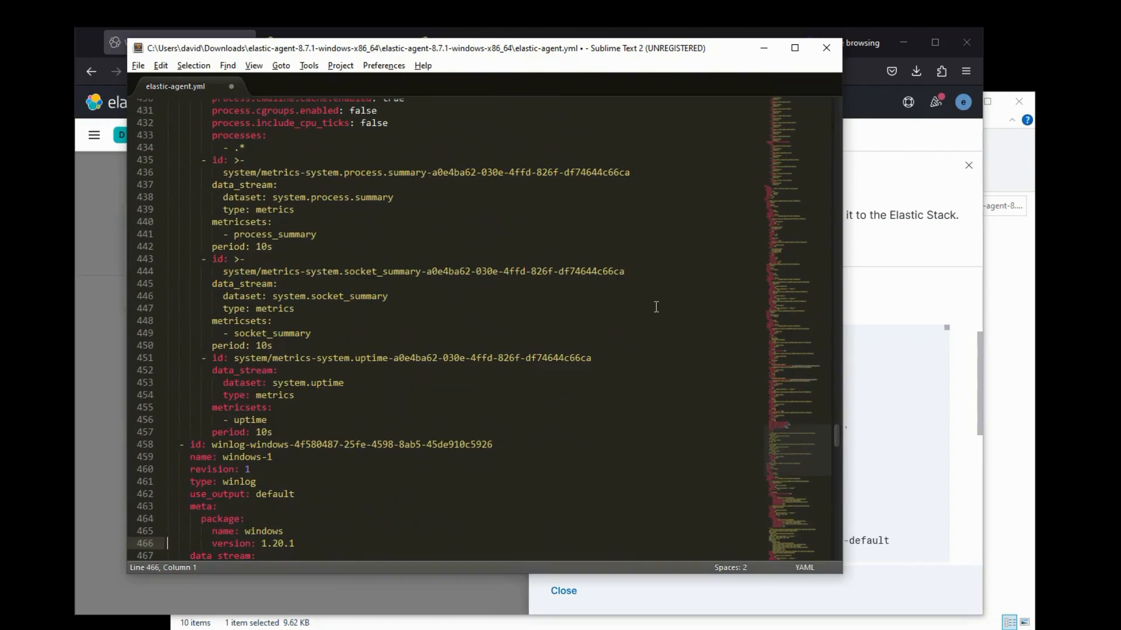
{"action": "key", "text": "Page_Up"}
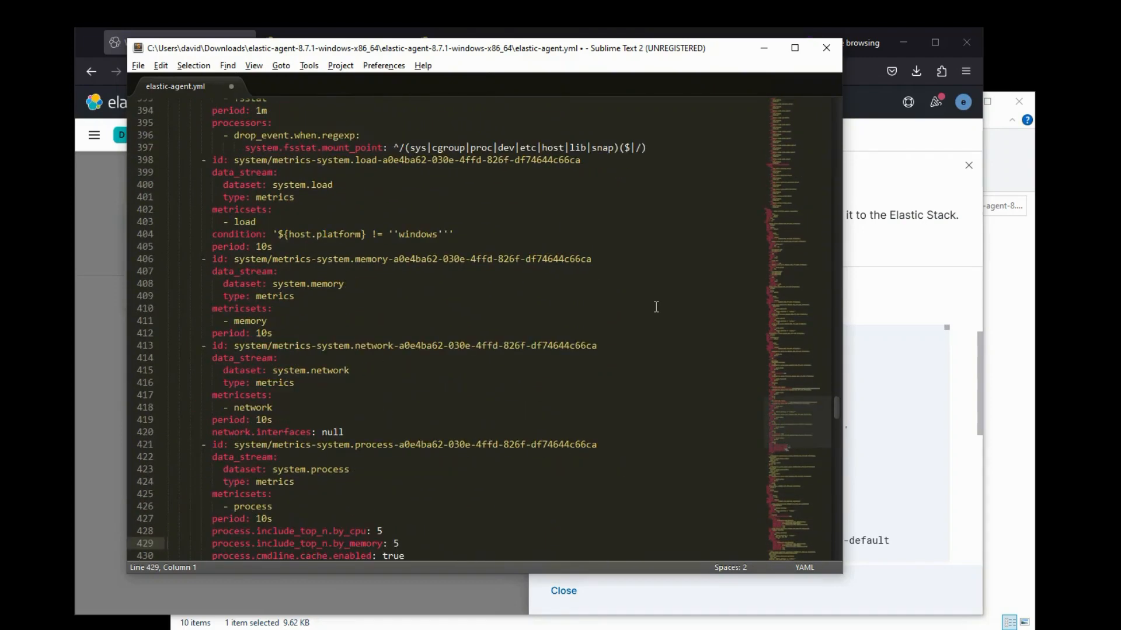
{"action": "key", "text": "Page_Up"}
{"action": "key", "text": "Page_Up"}
{"action": "key", "text": "Page_Up"}
{"action": "key", "text": "Page_Up"}
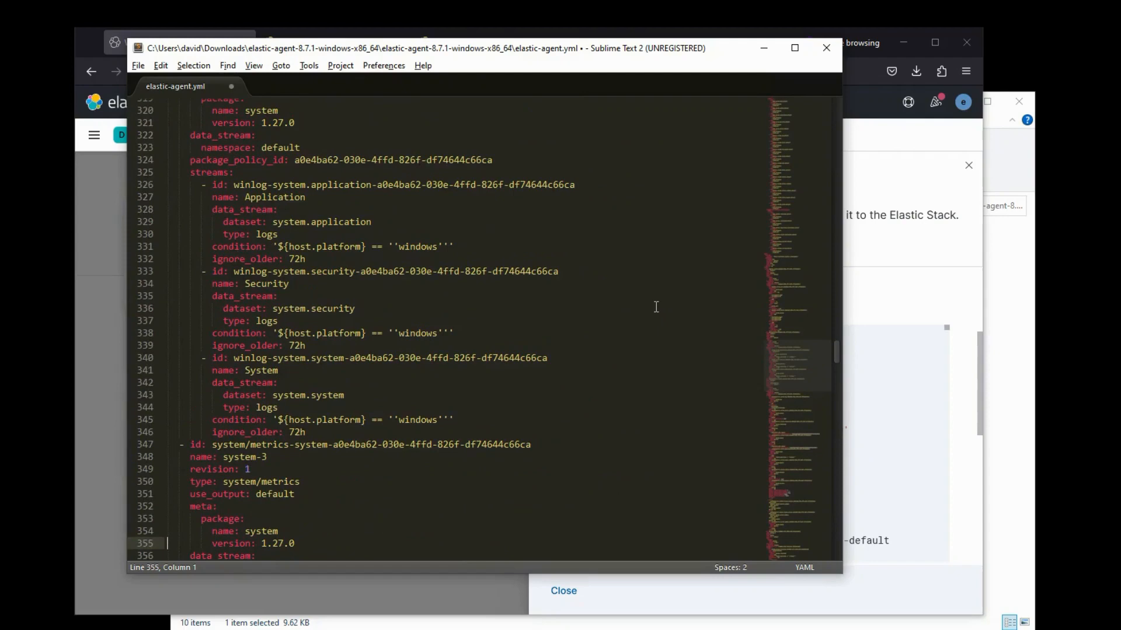
{"action": "key", "text": "Page_Up"}
{"action": "key", "text": "Page_Up"}
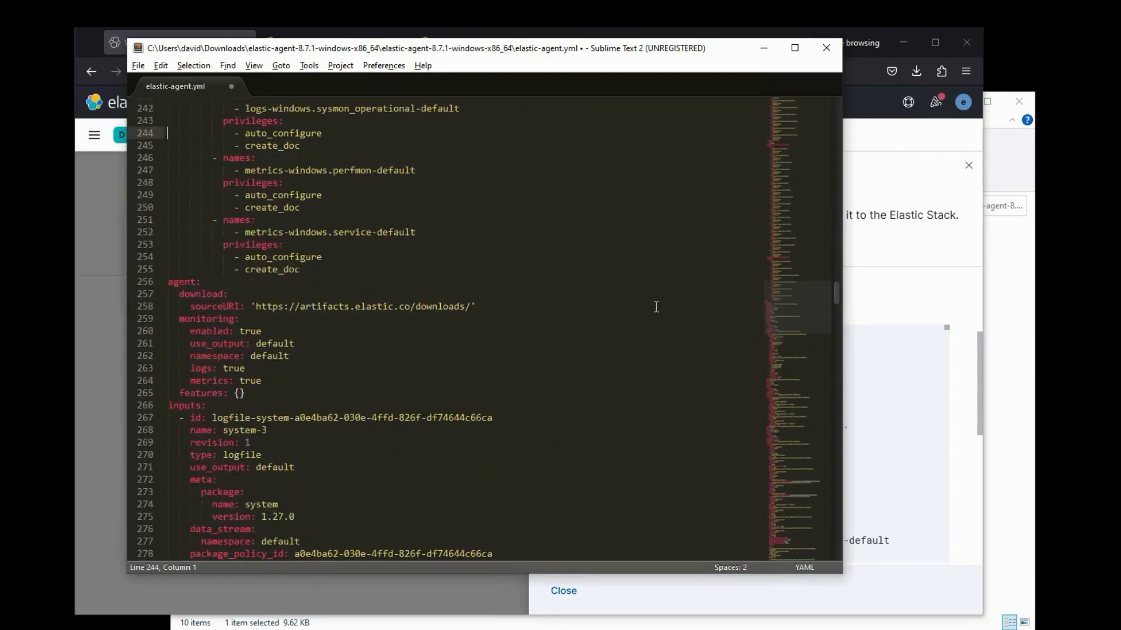
{"action": "key", "text": "Page_Up"}
{"action": "key", "text": "Page_Up"}
{"action": "key", "text": "Page_Up"}
{"action": "key", "text": "Page_Up"}
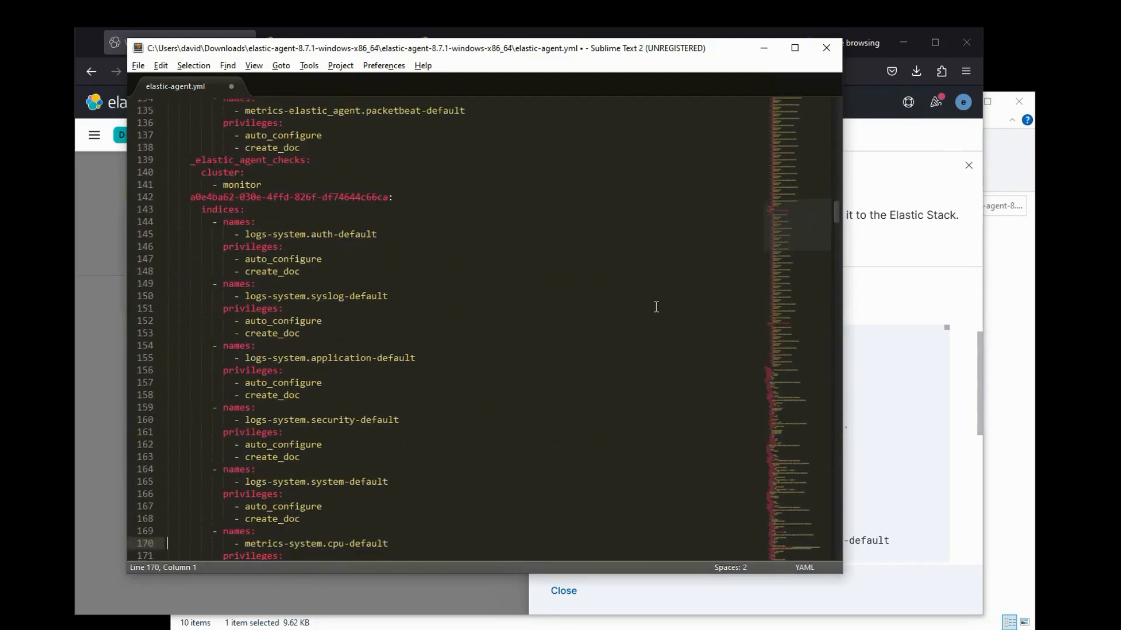
{"action": "key", "text": "Page_Up"}
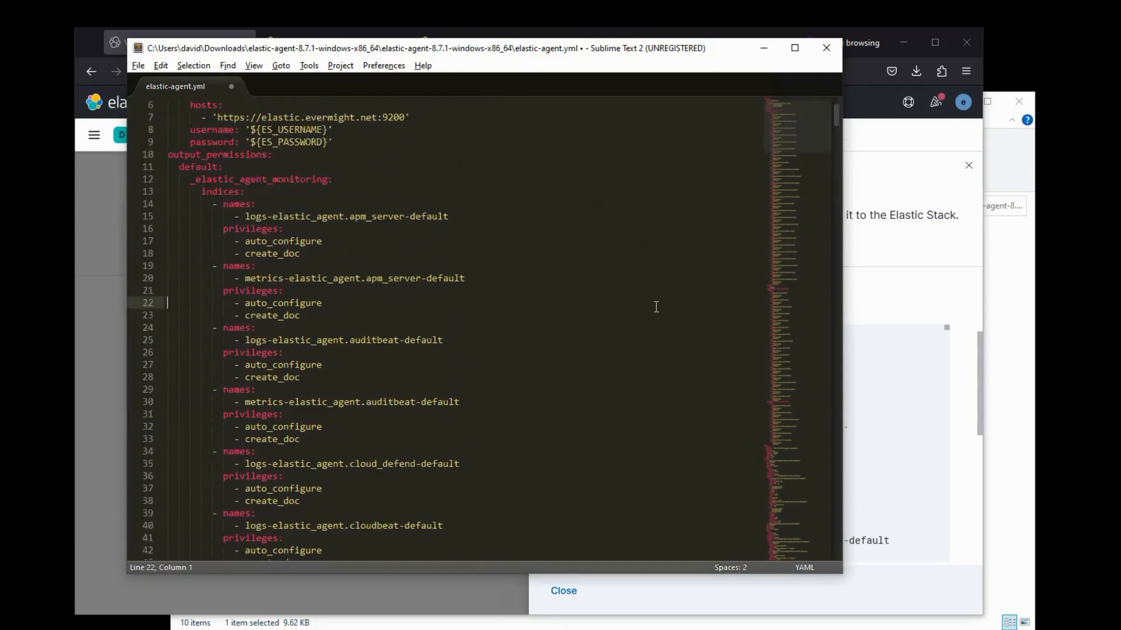
{"action": "key", "text": "ctrl+s"}
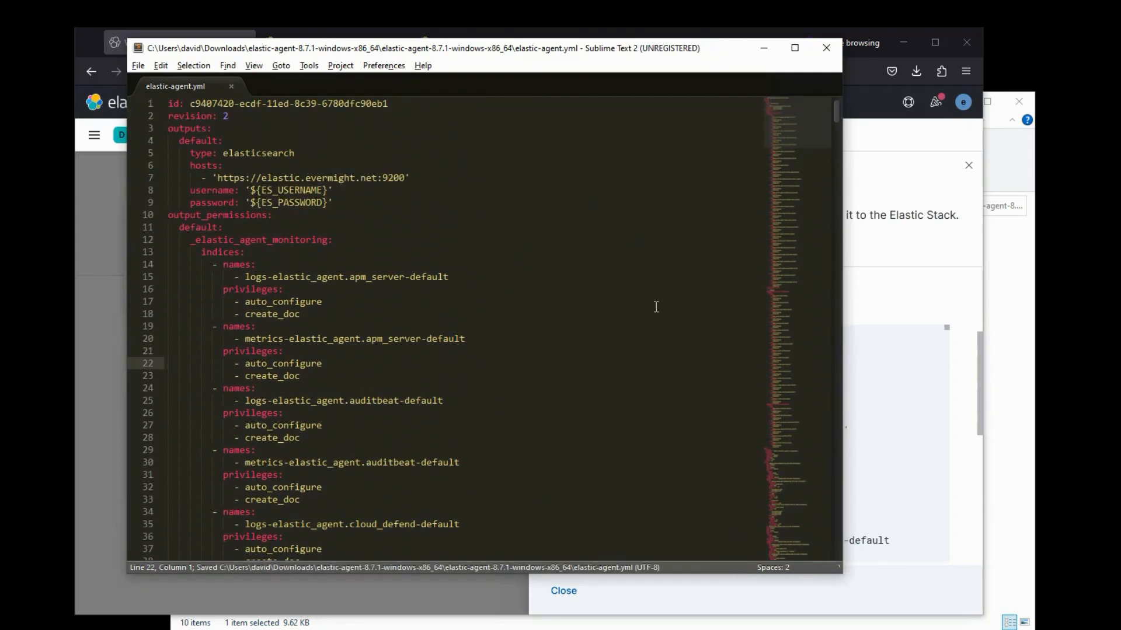
{"action": "key", "text": "alt+Tab"}
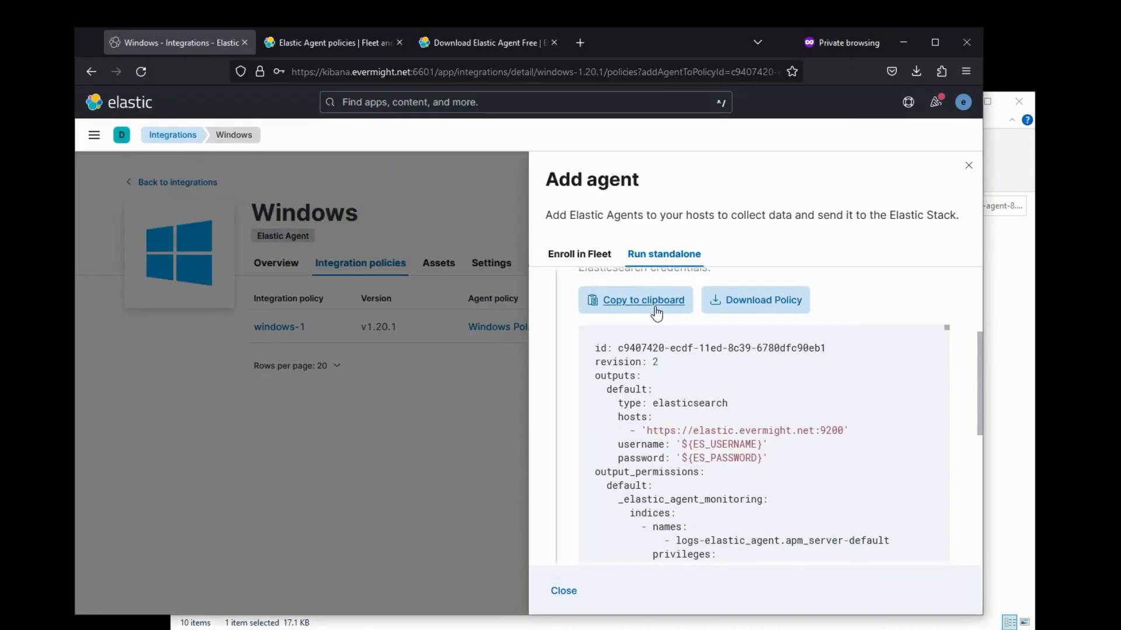
{"action": "left_click", "coordinate": [173, 135]}
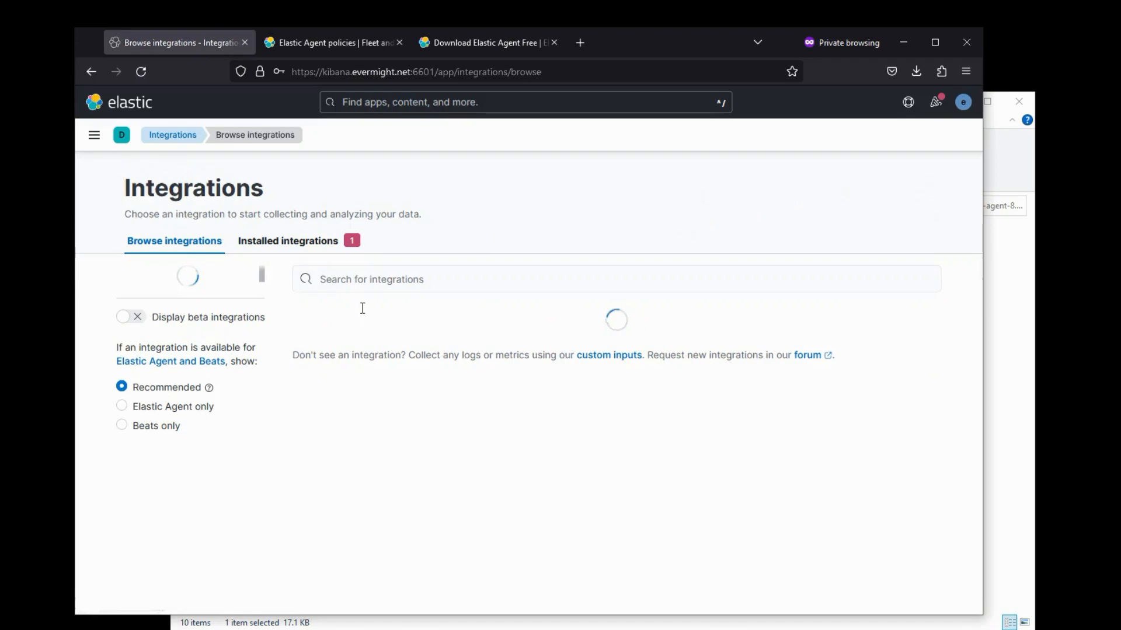
- Open the Custom Windows Event Logs integration overview, then search Windows for Event Viewer
{"action": "left_click", "coordinate": [345, 279]}
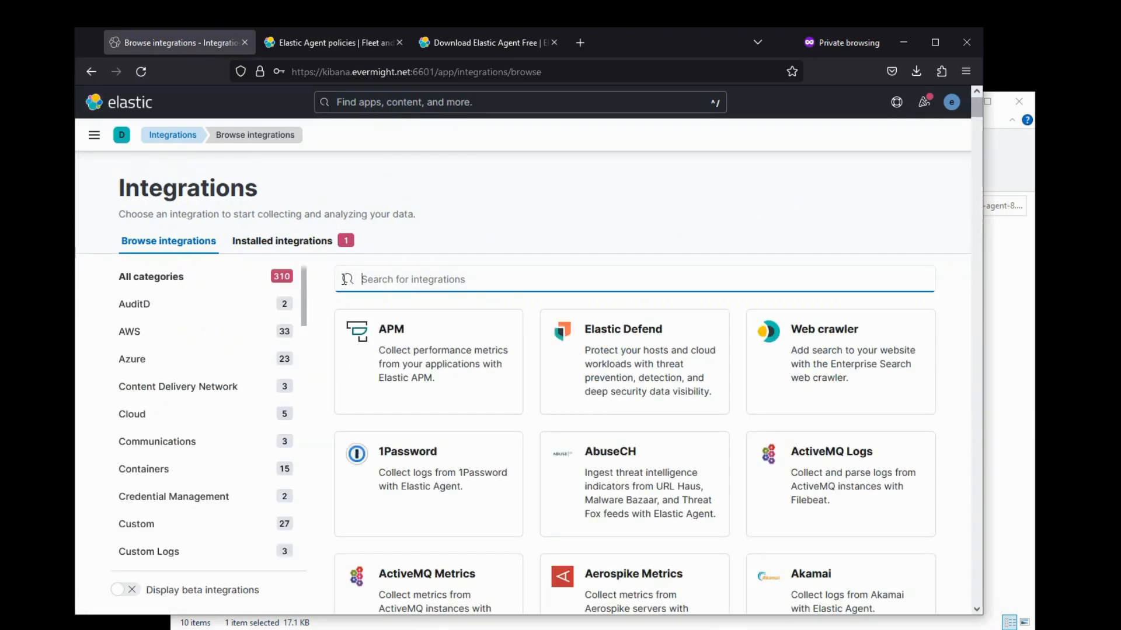
{"action": "type", "text": "windows"}
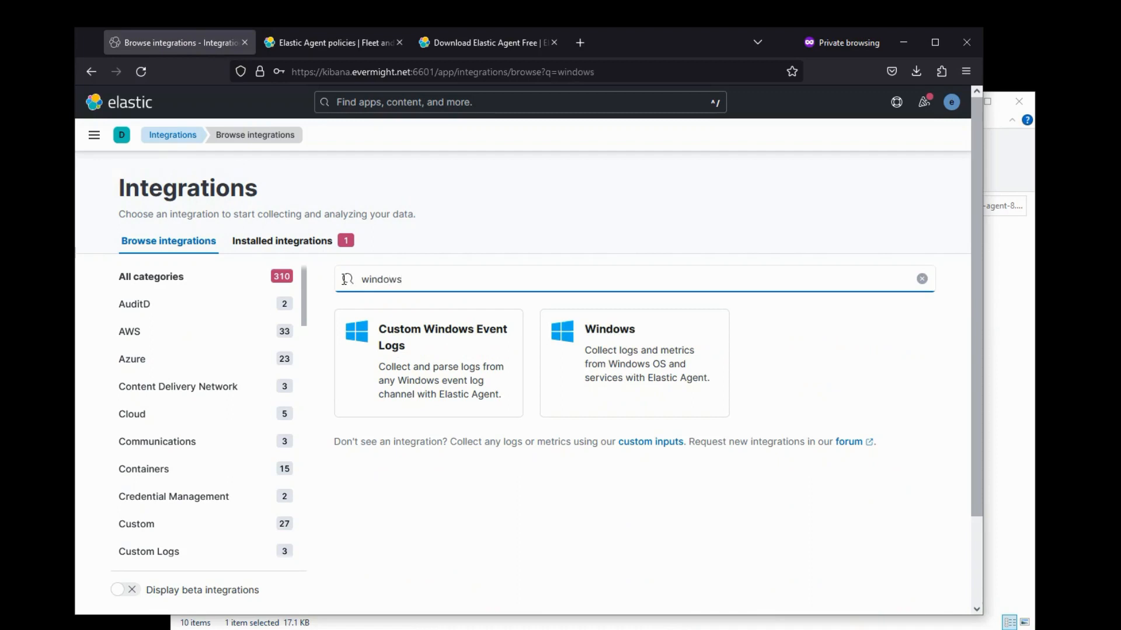
{"action": "left_click", "coordinate": [427, 360]}
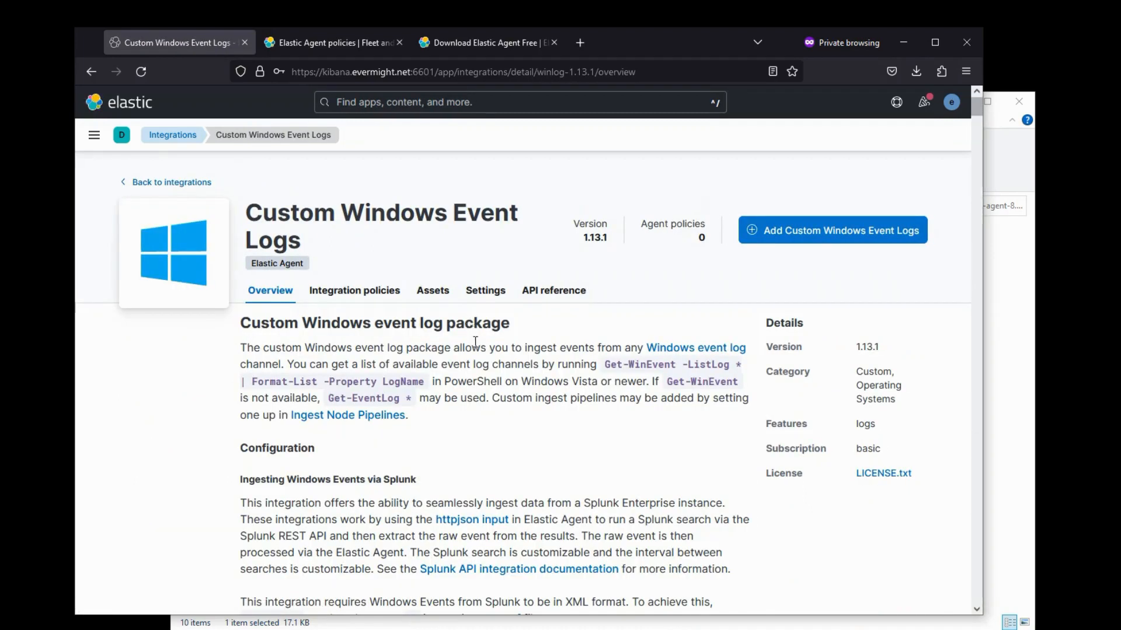
{"action": "key", "text": "super"}
{"action": "type", "text": "event viewer"}
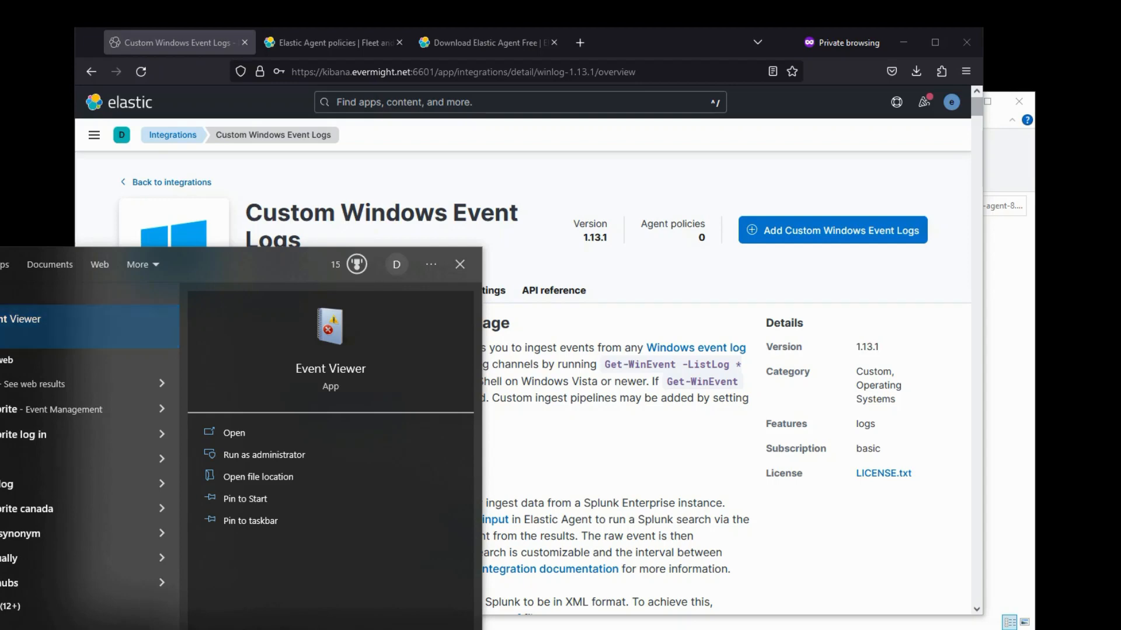
{"action": "key", "text": "Return"}
{"action": "left_click_drag", "start_coordinate": [461, 153], "coordinate": [429, 80]}
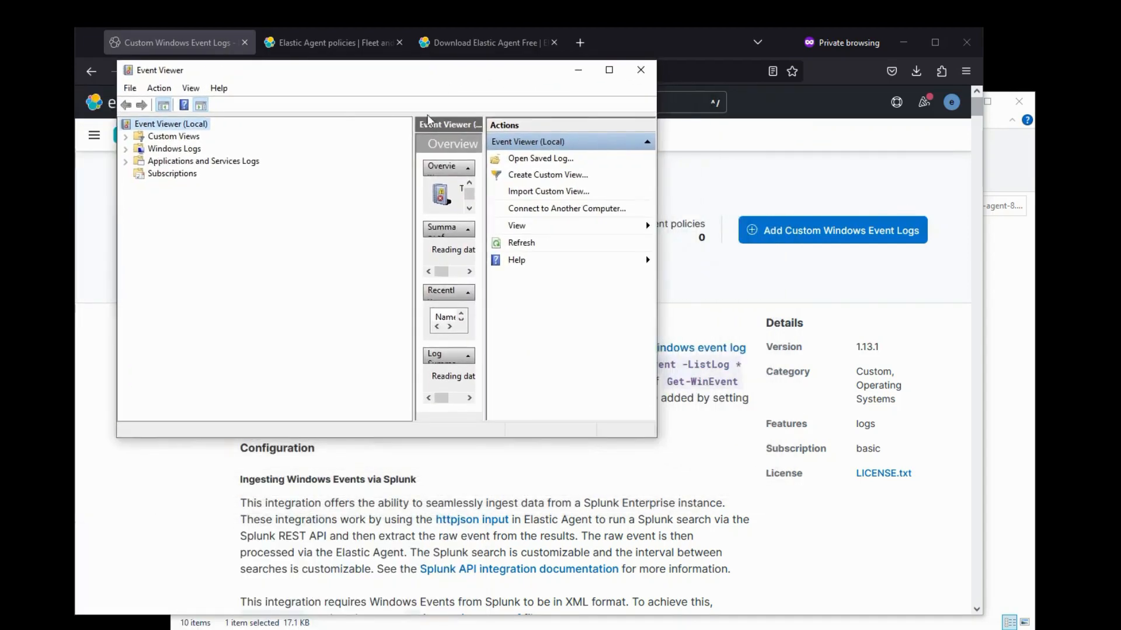
{"action": "left_click_drag", "start_coordinate": [656, 437], "coordinate": [920, 565]}
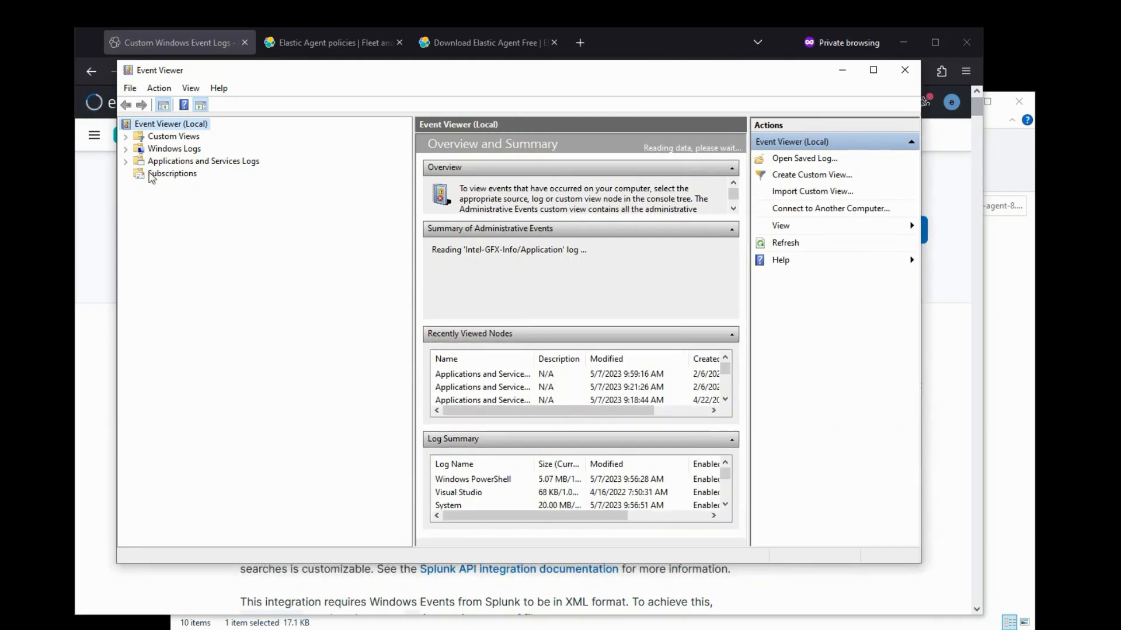
{"action": "left_click", "coordinate": [126, 149]}
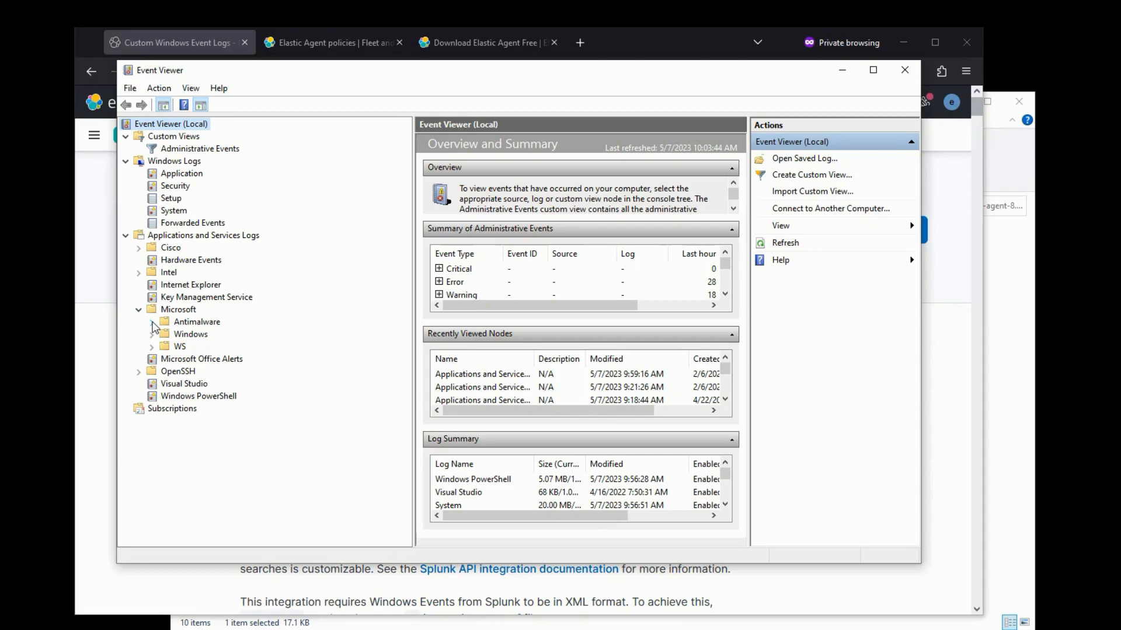
{"action": "left_click", "coordinate": [153, 335]}
{"action": "scroll", "coordinate": [268, 318], "scroll_direction": "down", "scroll_amount": 15}
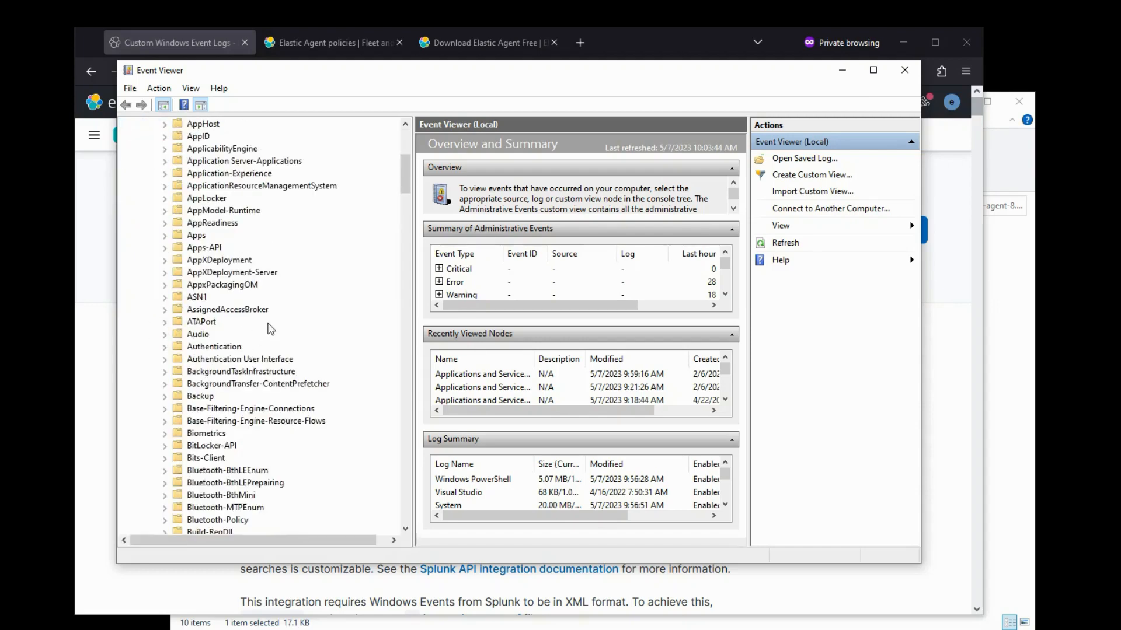
{"action": "left_click_drag", "start_coordinate": [407, 230], "coordinate": [426, 511]}
{"action": "left_click", "coordinate": [164, 409]}
{"action": "left_click", "coordinate": [221, 421]}
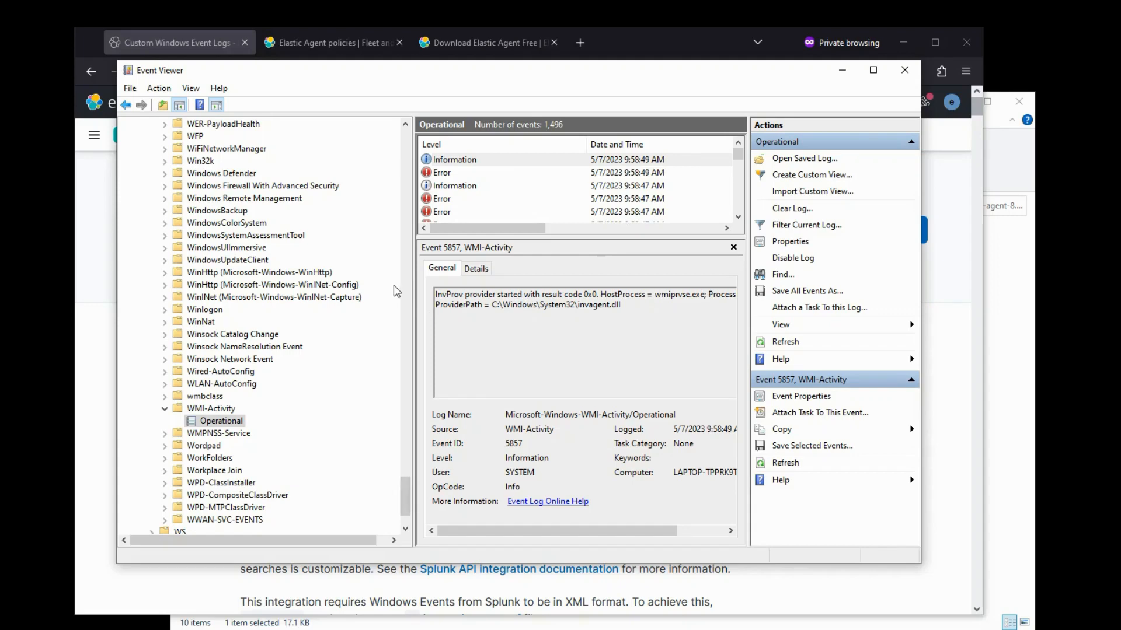
{"action": "key", "text": "alt+Tab"}
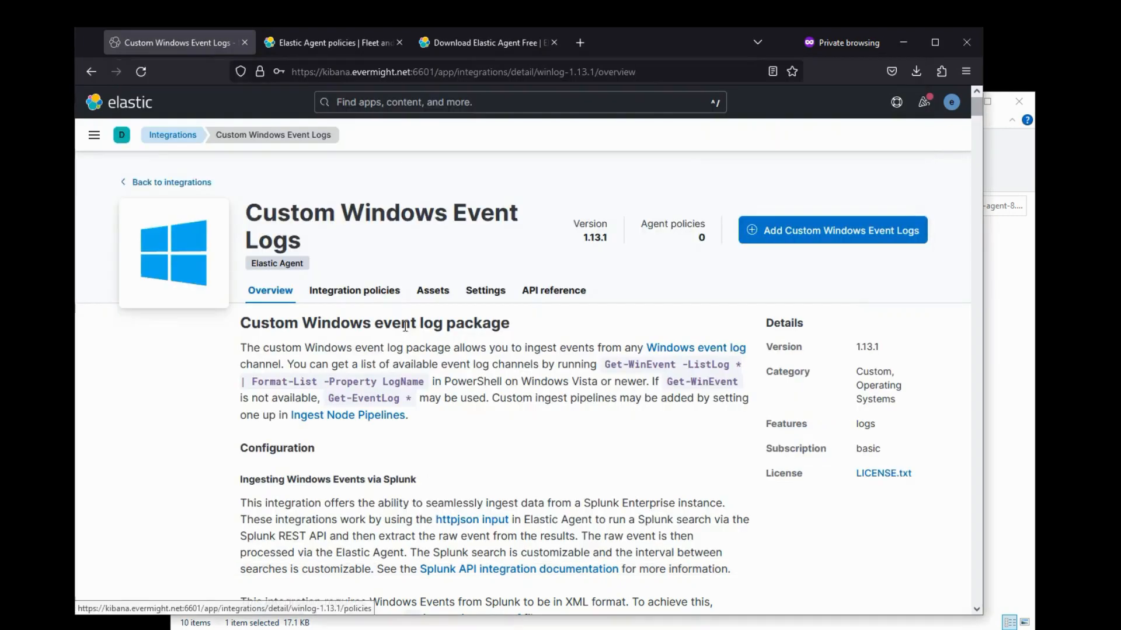
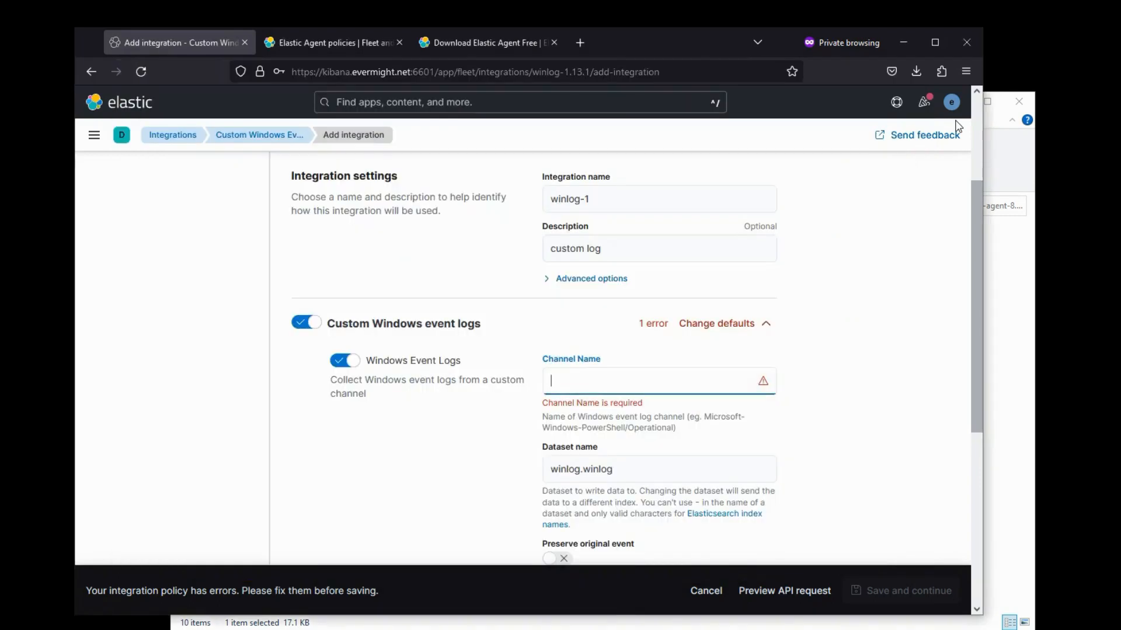
- Save the Microsoft-Windows-WMI-Activity/Operational channel integration to the existing Windows Policy Demo agent policy
{"action": "type", "text": "Microsoft-Windows-WMI-Activity/Operational"}
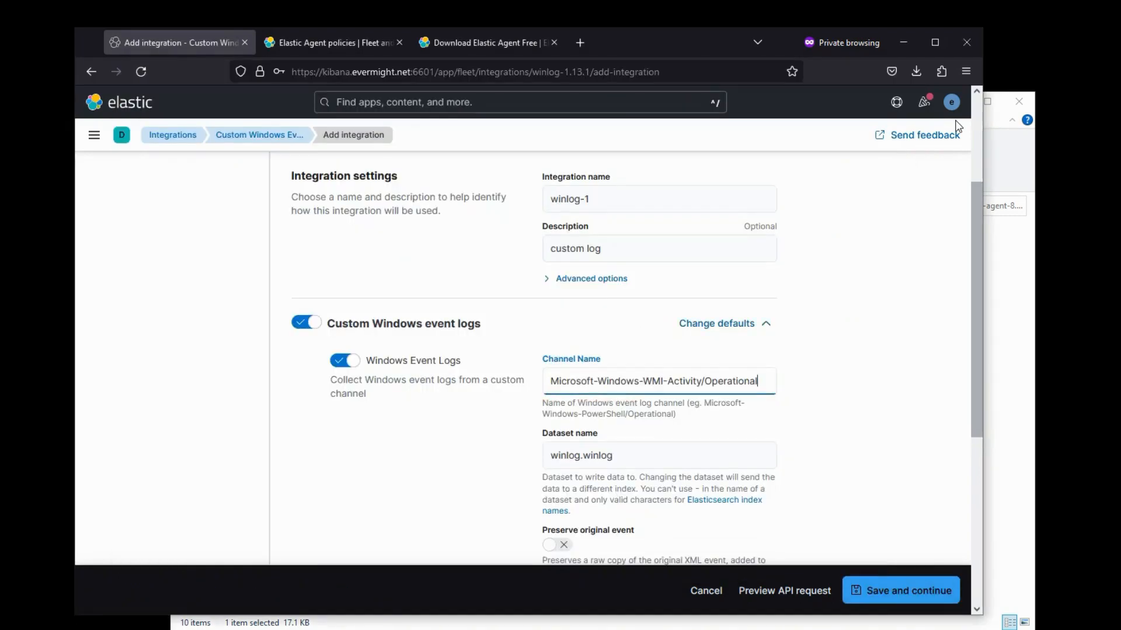
{"action": "scroll", "coordinate": [440, 408], "scroll_direction": "down", "scroll_amount": 8}
{"action": "left_click", "coordinate": [380, 415]}
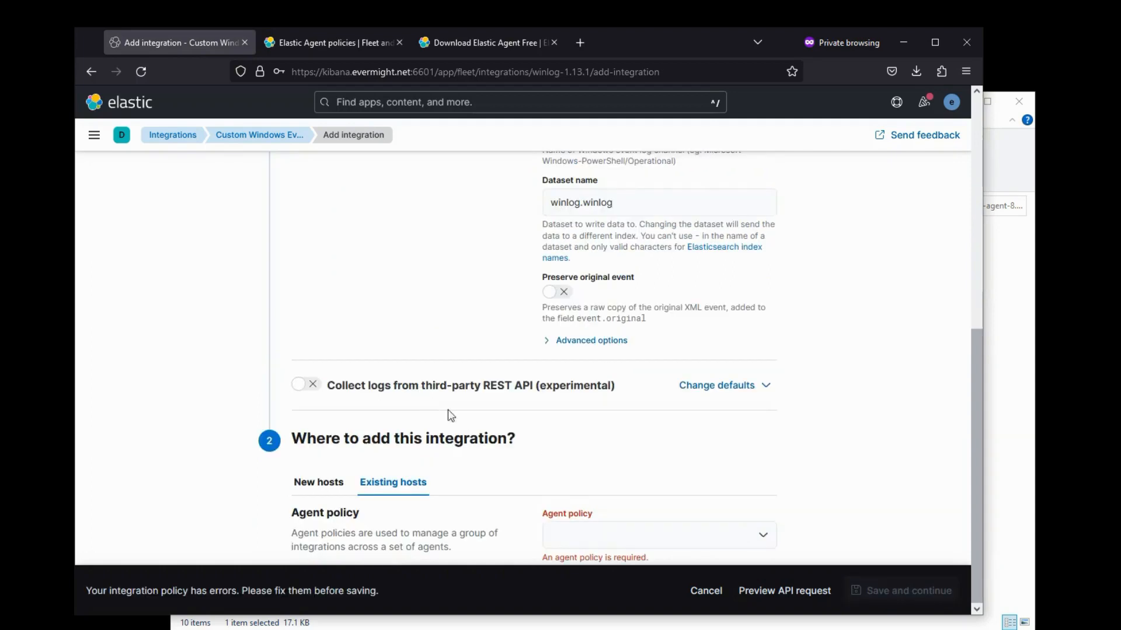
{"action": "left_click", "coordinate": [649, 546]}
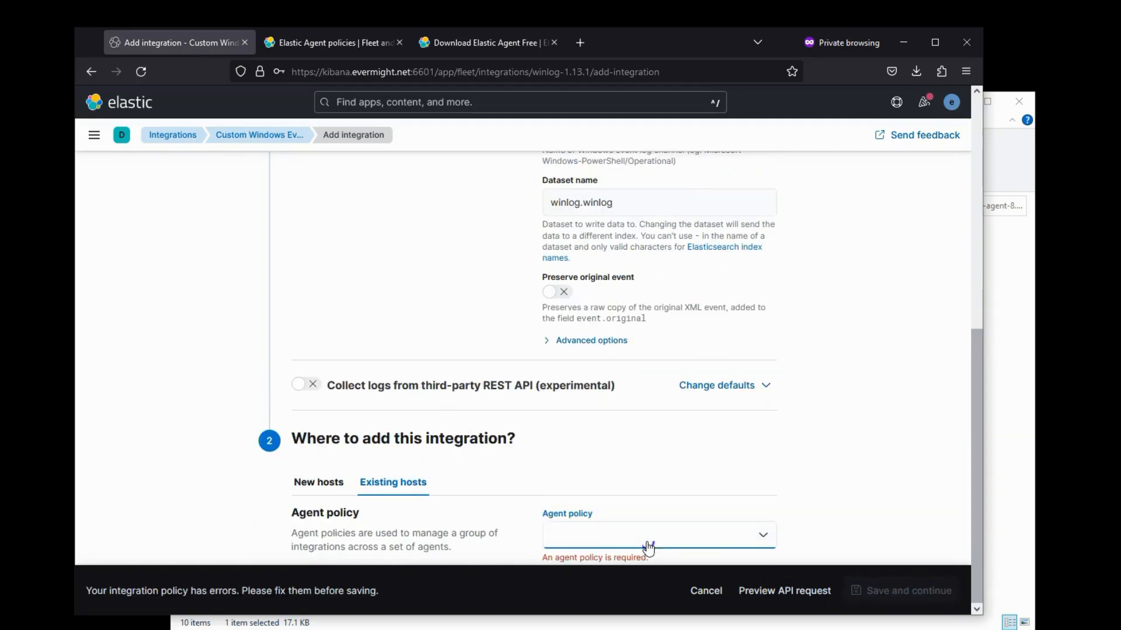
{"action": "left_click", "coordinate": [628, 515]}
{"action": "left_click", "coordinate": [900, 590]}
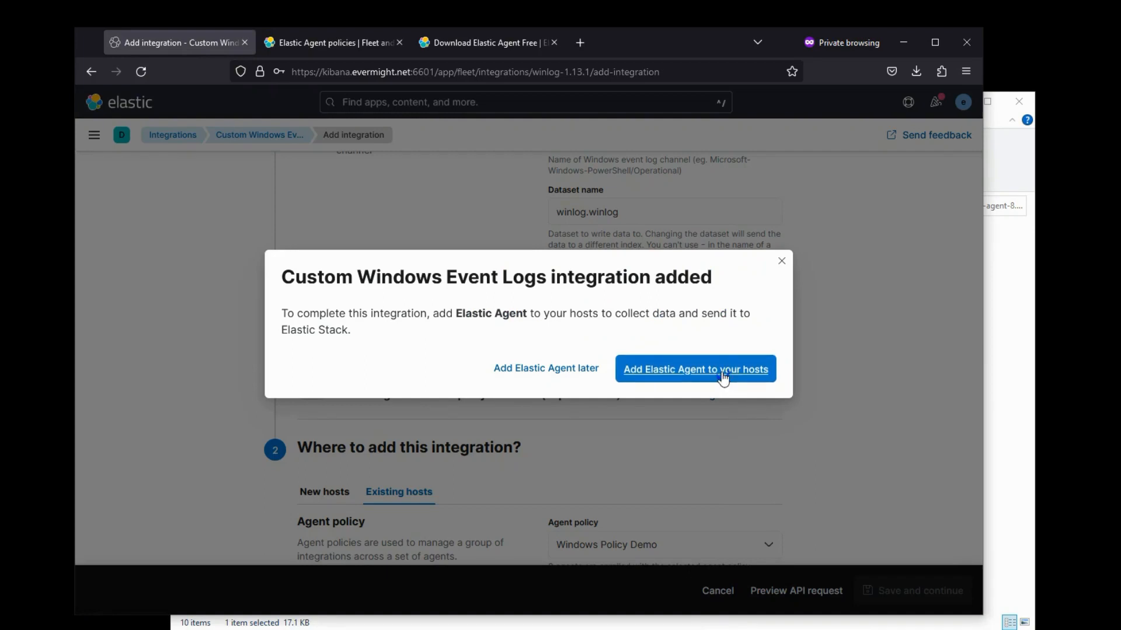
- Copy the standalone agent policy YAML from the Add Elastic Agent flyout's Run standalone tab
{"action": "left_click", "coordinate": [723, 377]}
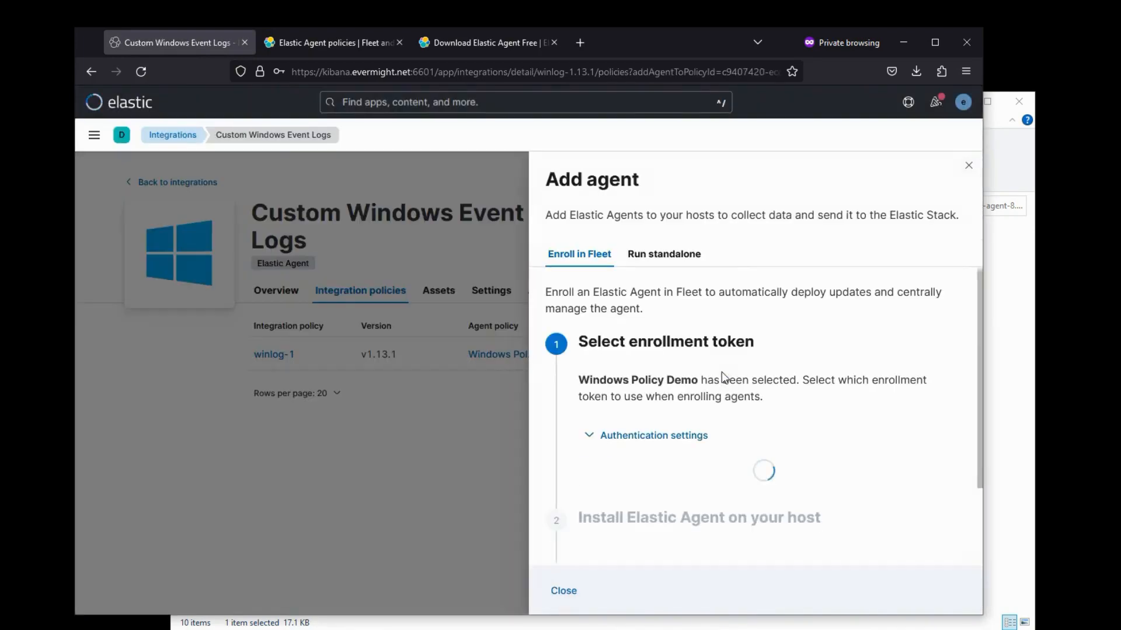
{"action": "left_click", "coordinate": [669, 256]}
{"action": "scroll", "coordinate": [710, 437], "scroll_direction": "down", "scroll_amount": 5}
{"action": "scroll", "coordinate": [706, 435], "scroll_direction": "up", "scroll_amount": 2}
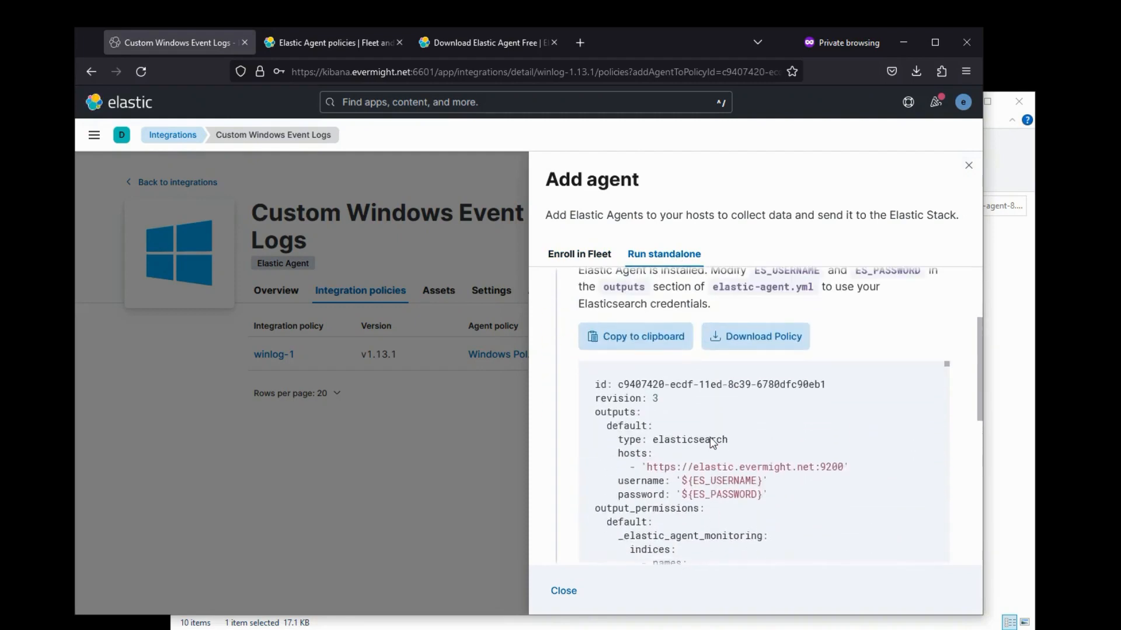
{"action": "left_click", "coordinate": [639, 348]}
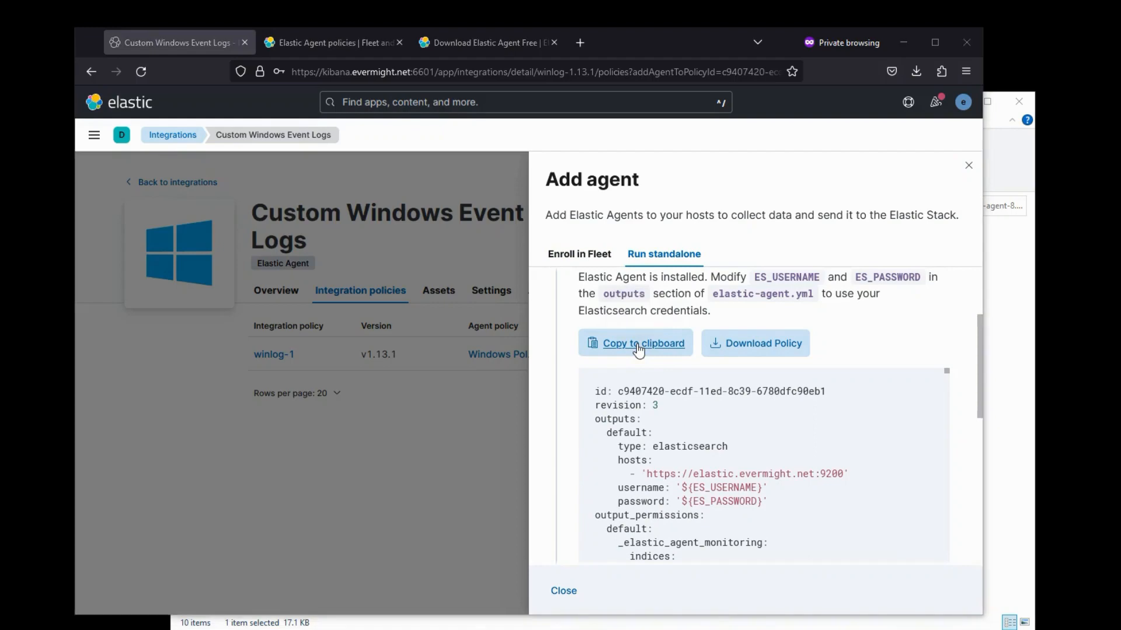
{"action": "key", "text": "alt+Tab"}
- Replace all of elastic-agent.yml with the copied policy and locate the WMI channel in it
{"action": "key", "text": "ctrl+f"}
{"action": "scroll", "coordinate": [638, 344], "scroll_direction": "up", "scroll_amount": 8}
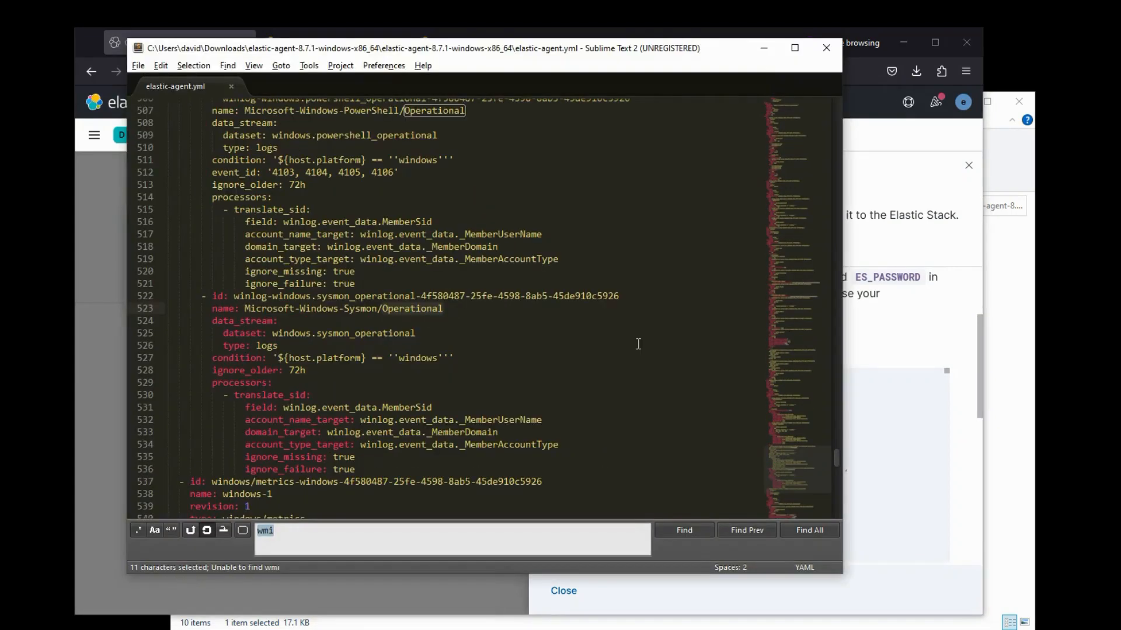
{"action": "left_click", "coordinate": [638, 344]}
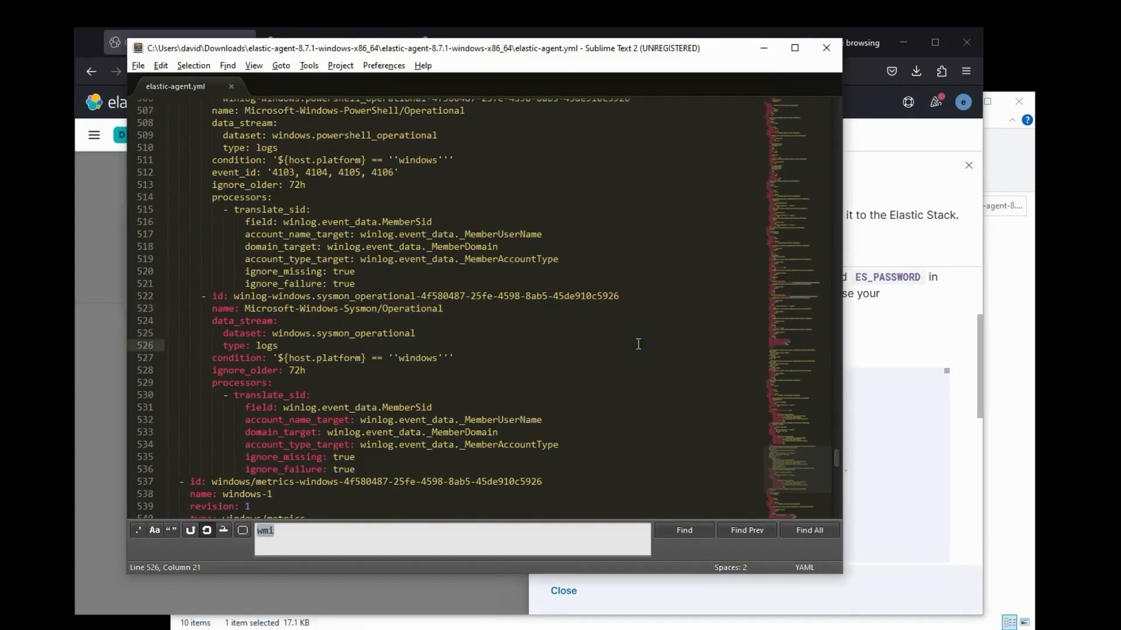
{"action": "key", "text": "ctrl+a"}
{"action": "key", "text": "ctrl+v"}
{"action": "key", "text": "F3"}
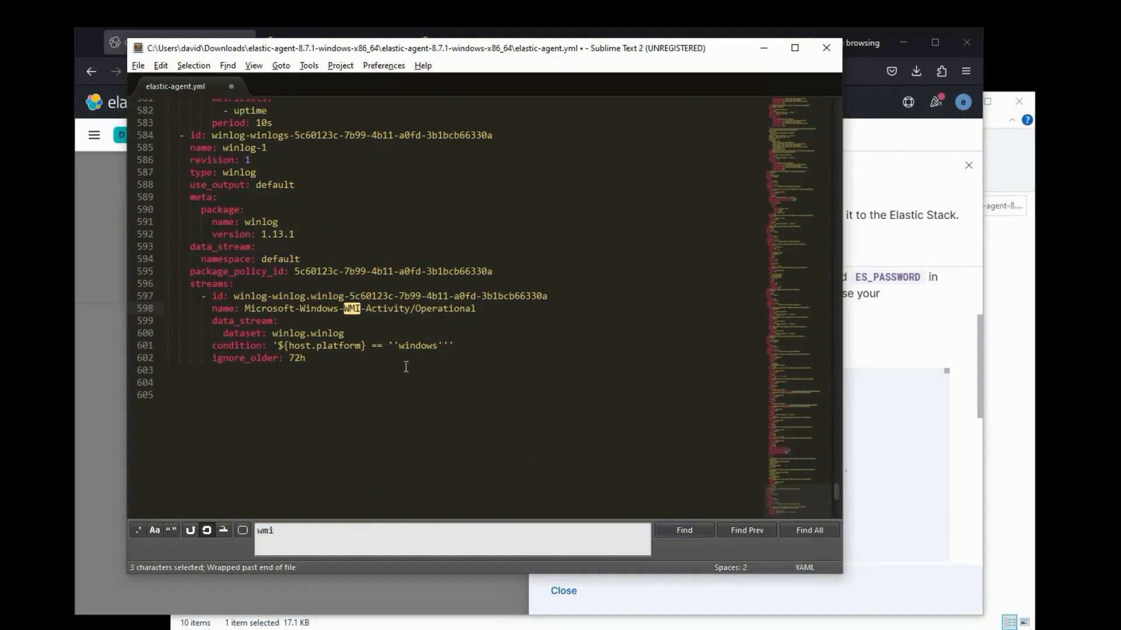
- Replace the Elasticsearch credential placeholder near the top with the real value and save the file
{"action": "left_click", "coordinate": [409, 346]}
{"action": "key", "text": "ctrl+Home"}
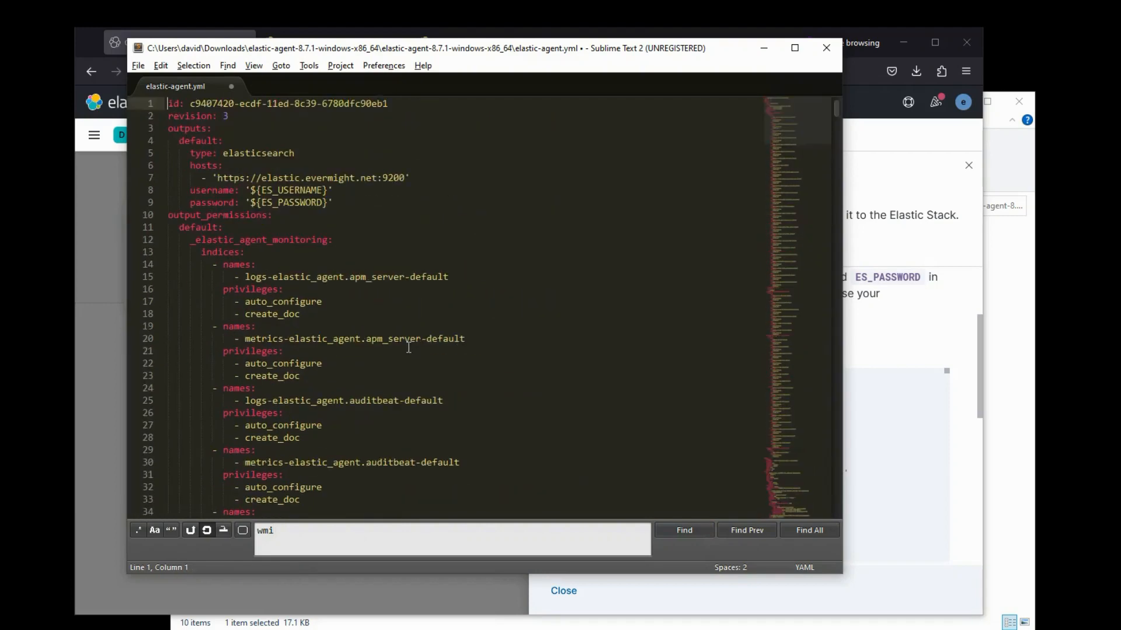
{"action": "mouse_move", "coordinate": [325, 190]}
{"action": "left_mouse_down"}
{"action": "mouse_move", "coordinate": [257, 190]}
{"action": "mouse_move", "coordinate": [328, 202]}
{"action": "left_mouse_up"}
{"action": "key", "text": "BackSpace"}
{"action": "key", "text": "BackSpace"}
{"action": "type", "text": "elasticABCD1234"}
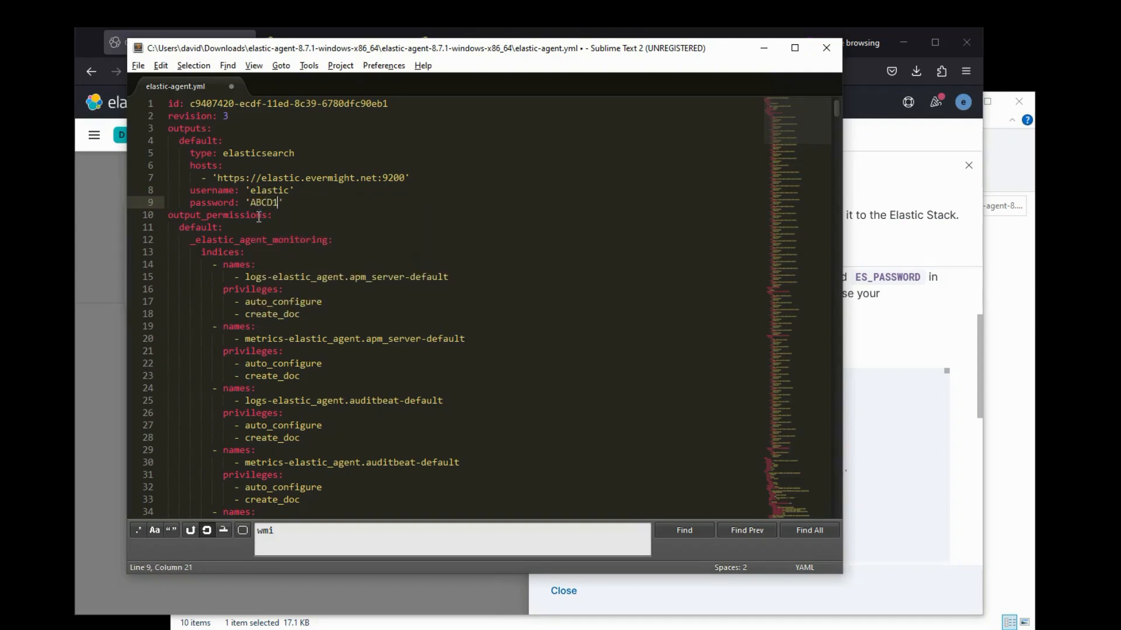
{"action": "key", "text": "ctrl+s"}
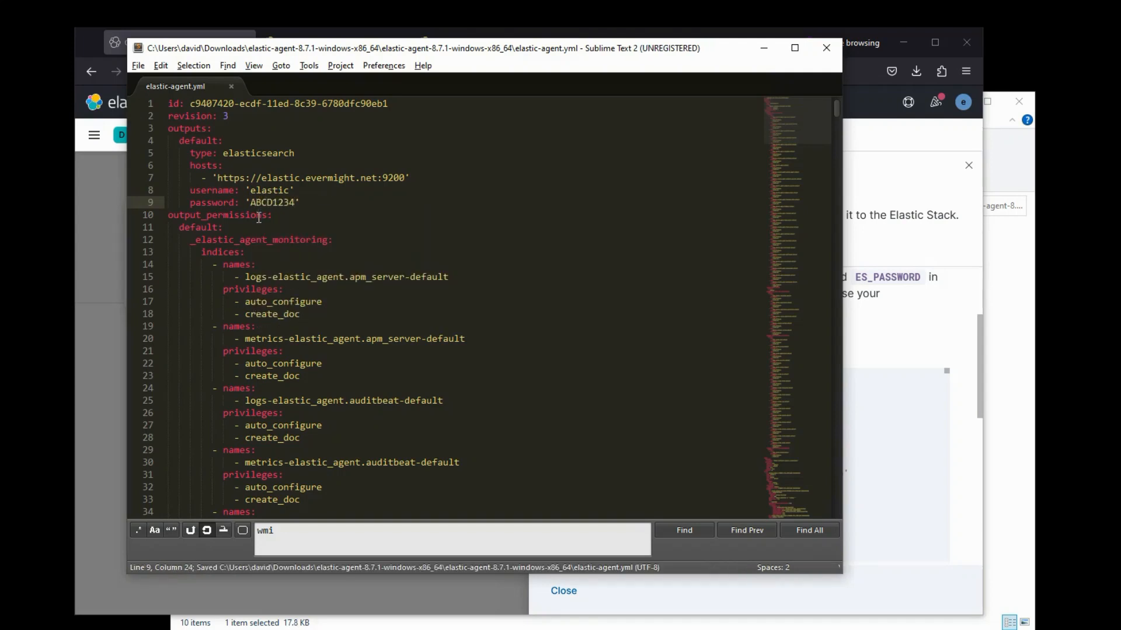
- Clear the administrator PowerShell window with cls
{"action": "key", "text": "alt+Tab"}
{"action": "type", "text": "cls"}
{"action": "key", "text": "Return"}
- Try elastic-agent.exe uninstall, then change to C:\Program Files\Elastic\Agent
{"action": "type", "text": "."}
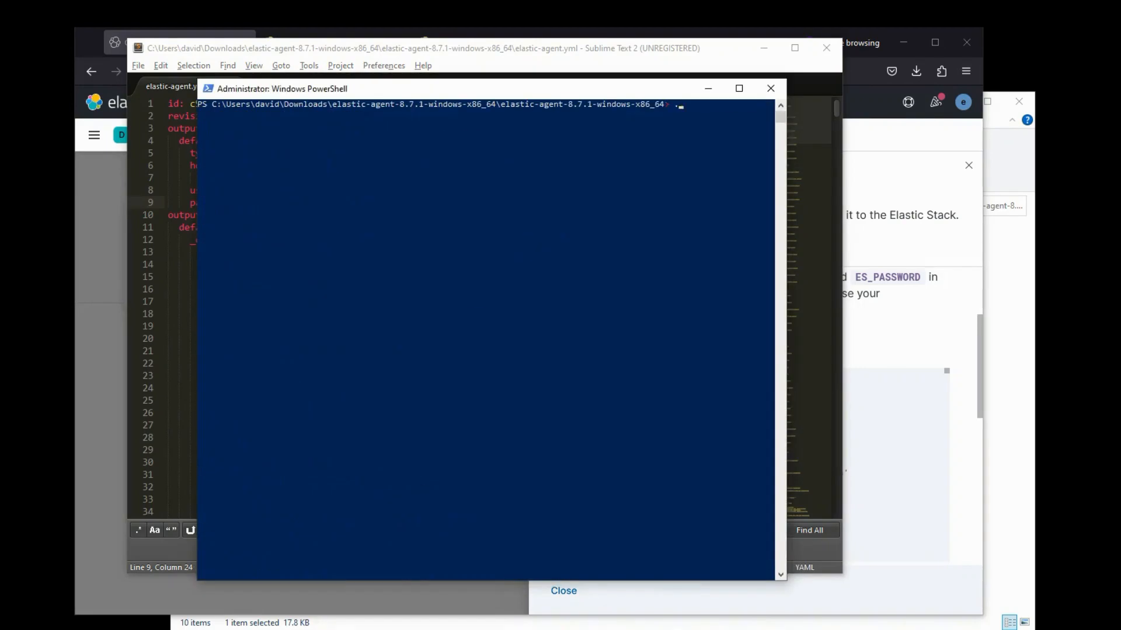
{"action": "type", "text": "\\el"}
{"action": "key", "text": "Tab"}
{"action": "type", "text": "uninst"}
{"action": "key", "text": "BackSpace"}
{"action": "key", "text": "BackSpace"}
{"action": "type", "text": "nstall"}
{"action": "key", "text": "Return"}
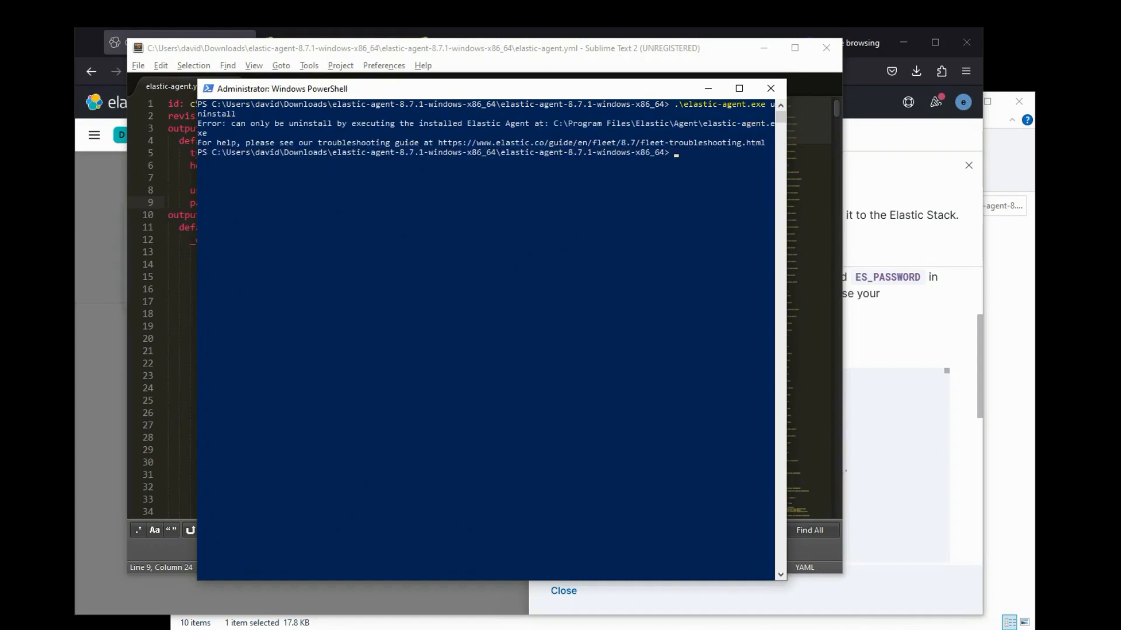
{"action": "type", "text": "cd 'C:\\Program Files\\Elastic\\Agent'"}
{"action": "key", "text": "Return"}
- Uninstall the installed Elastic Agent, confirming with Y
{"action": "type", "text": ".\\elastic-agent.exe"}
{"action": "type", "text": " uninstall"}
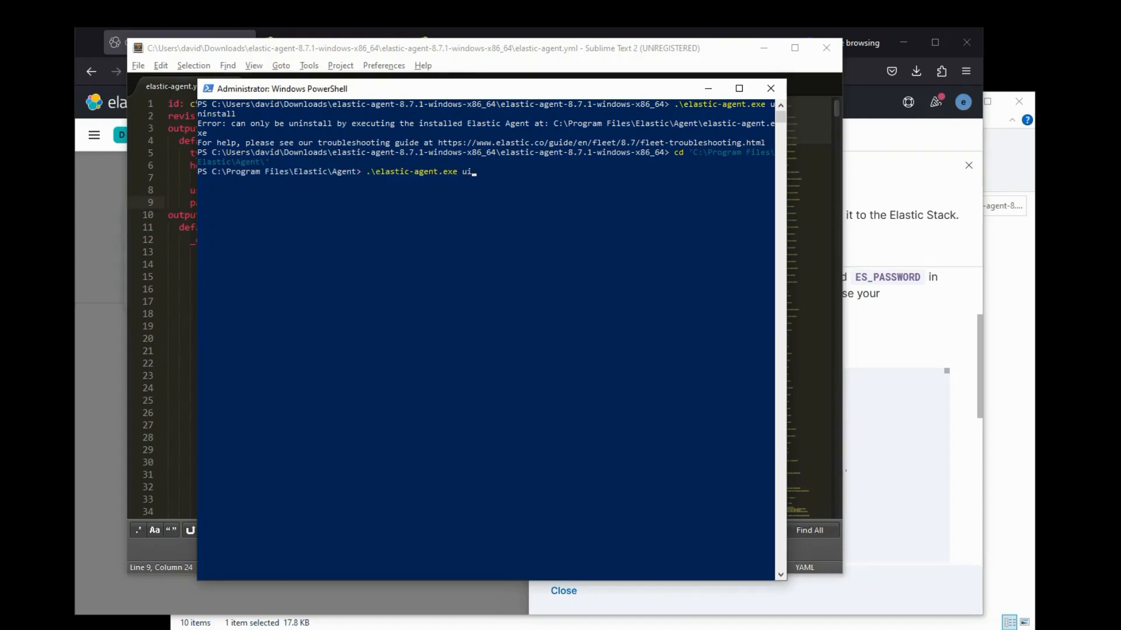
{"action": "key", "text": "BackSpace"}
{"action": "key", "text": "BackSpace"}
{"action": "key", "text": "BackSpace"}
{"action": "key", "text": "BackSpace"}
{"action": "key", "text": "BackSpace"}
{"action": "key", "text": "BackSpace"}
{"action": "key", "text": "BackSpace"}
{"action": "type", "text": "ninstall"}
{"action": "key", "text": "Return"}
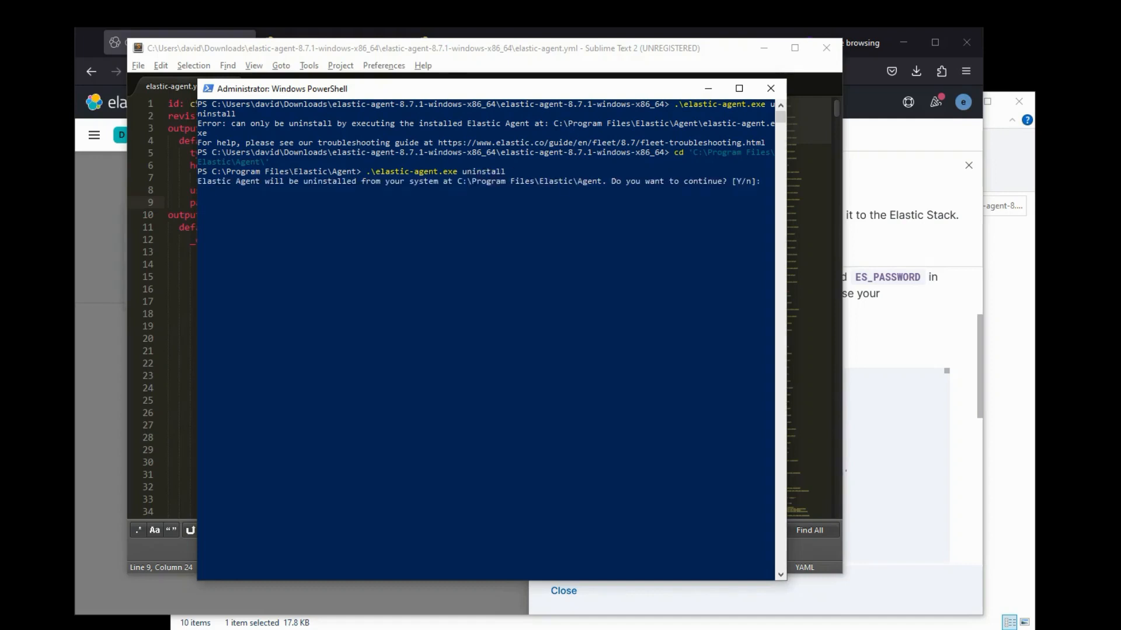
{"action": "type", "text": "Y"}
{"action": "key", "text": "Return"}
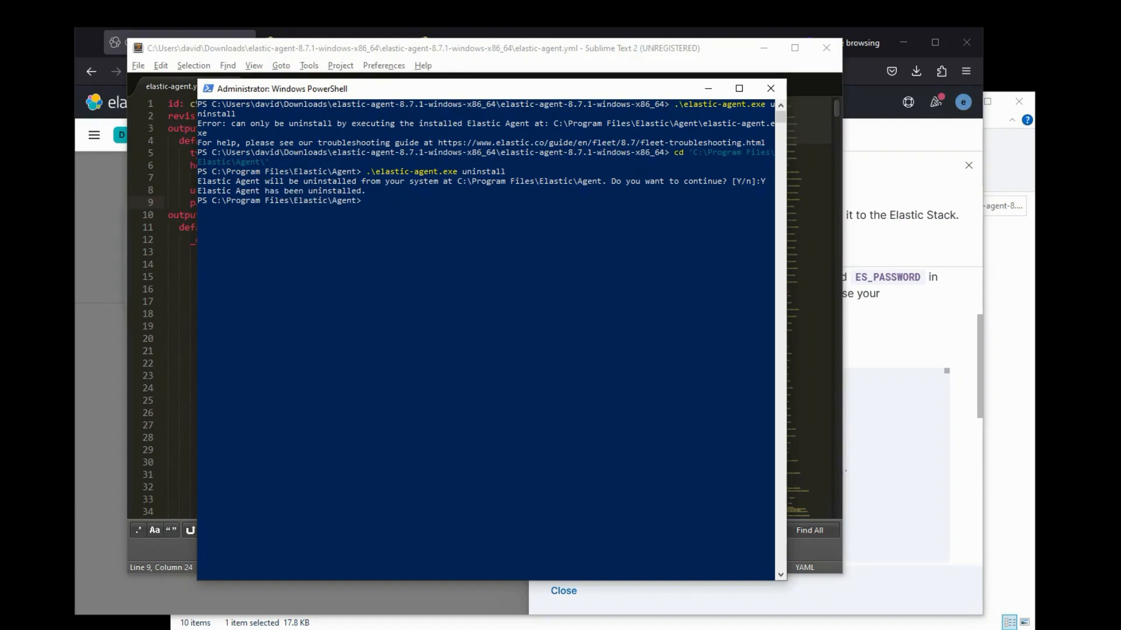
- Install Elastic Agent 8.7.1 from the downloaded package folder as a service, confirming with Y
{"action": "type", "text": "cd C:\\Users\\david\\Downloads\\elastic-agent-8.7.1-windows-x86_64\\elastic-agent-8.7.1-windows-x86_64\\"}
{"action": "key", "text": "Return"}
{"action": "type", "text": ".\\e"}
{"action": "key", "text": "Tab"}
{"action": "type", "text": "install"}
{"action": "key", "text": "Return"}
{"action": "type", "text": "Y"}
{"action": "key", "text": "Return"}
- Decline Fleet enrollment with n and clear the PowerShell screen
{"action": "type", "text": "n"}
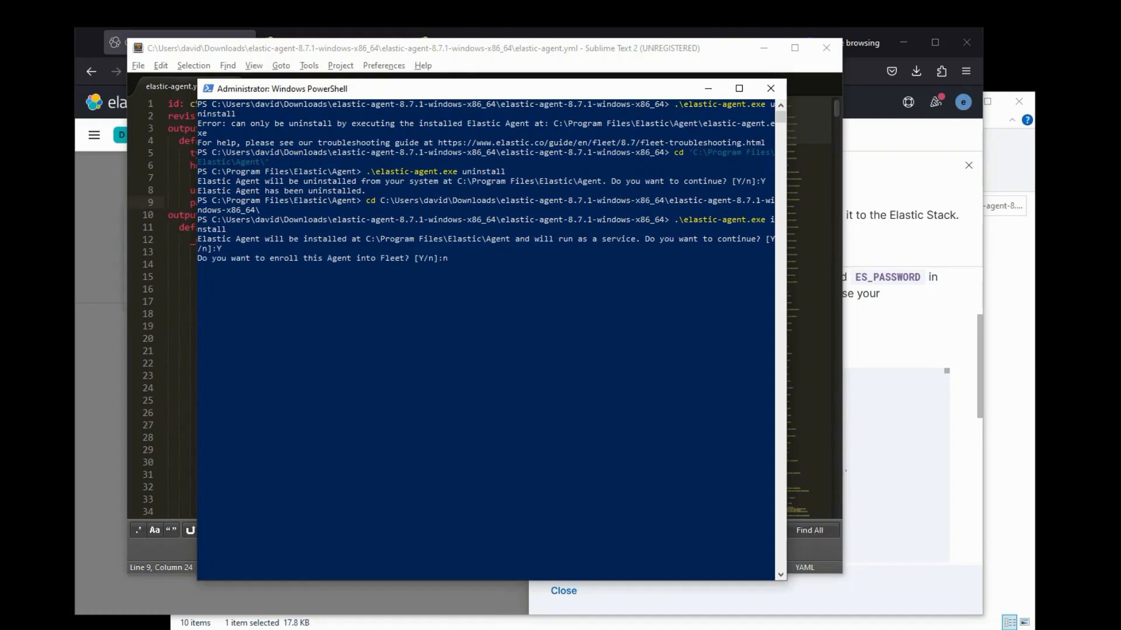
{"action": "type", "text": "clear"}
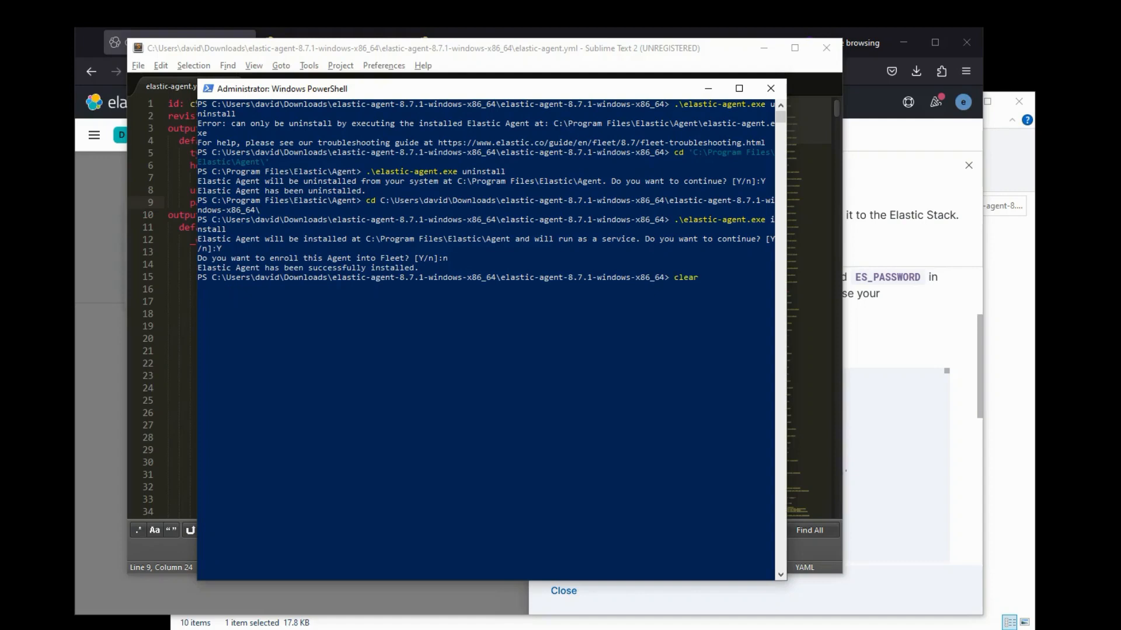
{"action": "key", "text": "Return"}
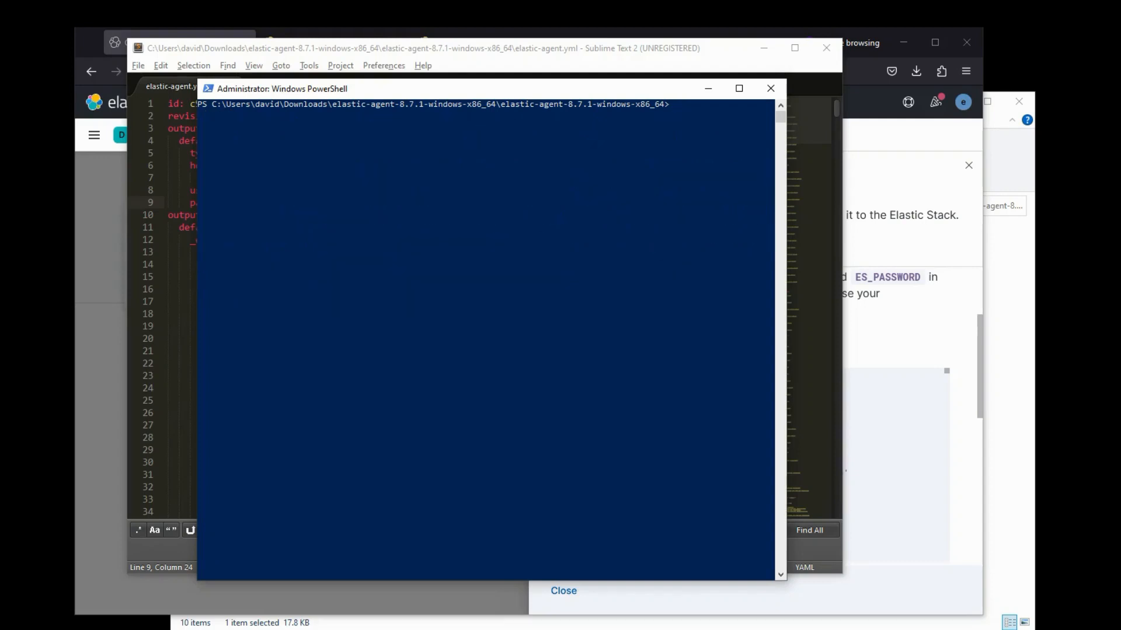
{"action": "key", "text": "alt+Tab"}
- Close the Add agent flyout and open Windows Policy Demo from the Integration policies table
{"action": "left_click", "coordinate": [314, 448]}
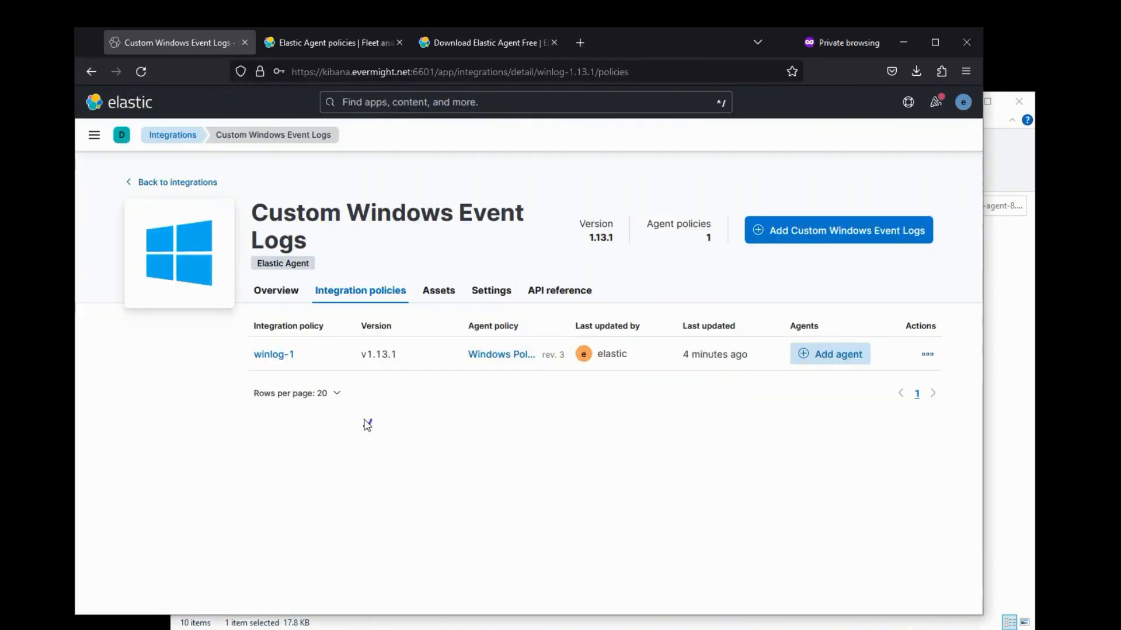
{"action": "left_click", "coordinate": [438, 292]}
{"action": "left_click", "coordinate": [277, 292]}
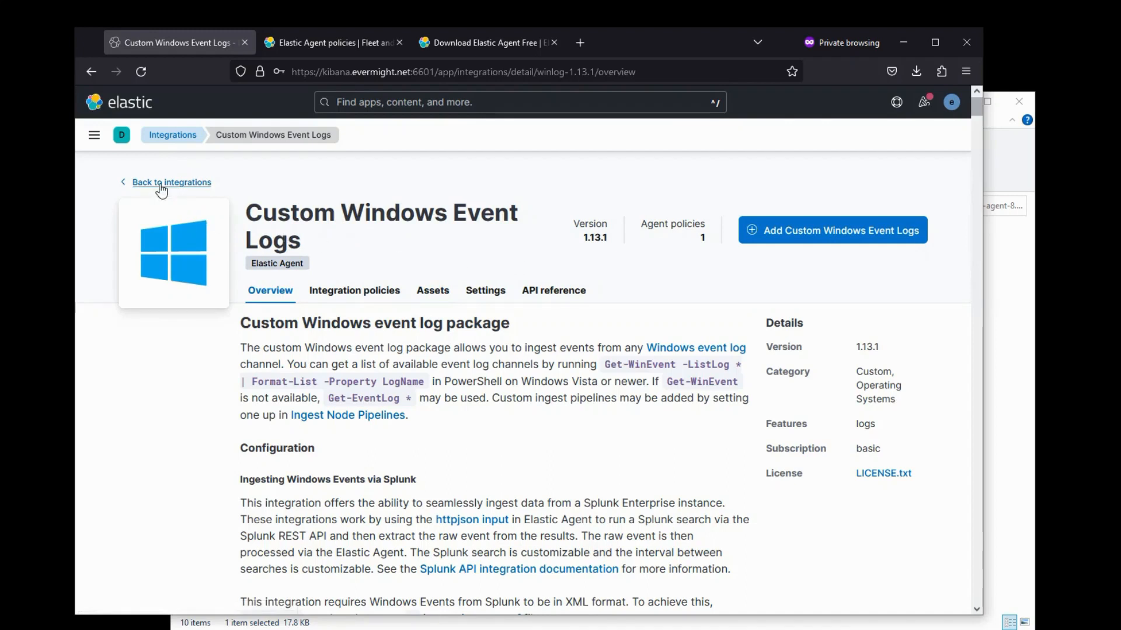
{"action": "left_click", "coordinate": [363, 295]}
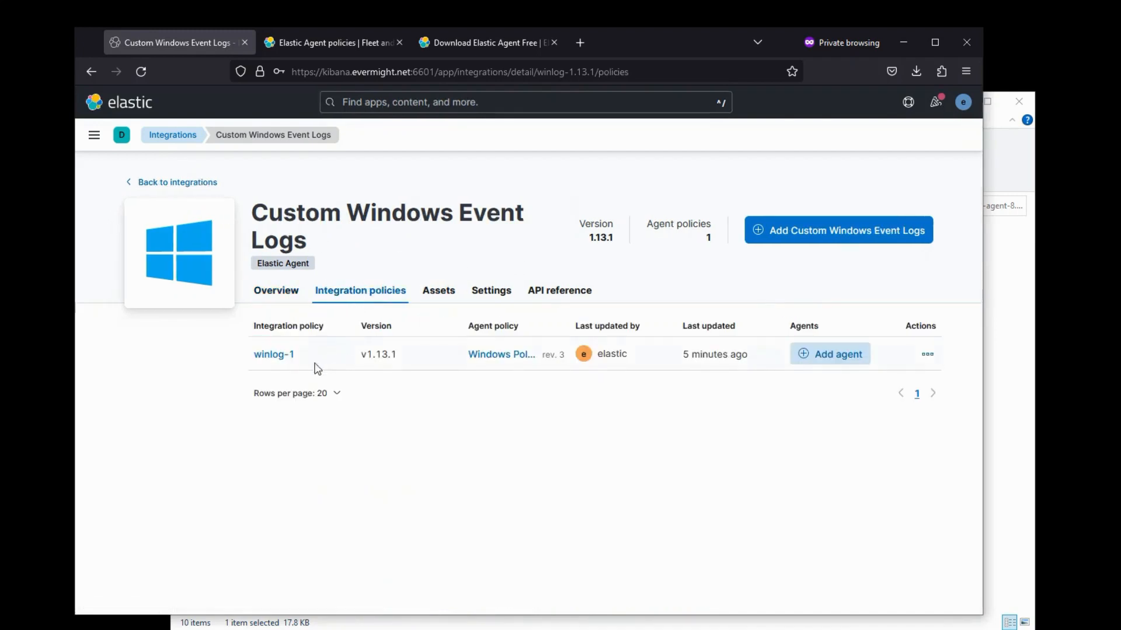
{"action": "left_click", "coordinate": [499, 358]}
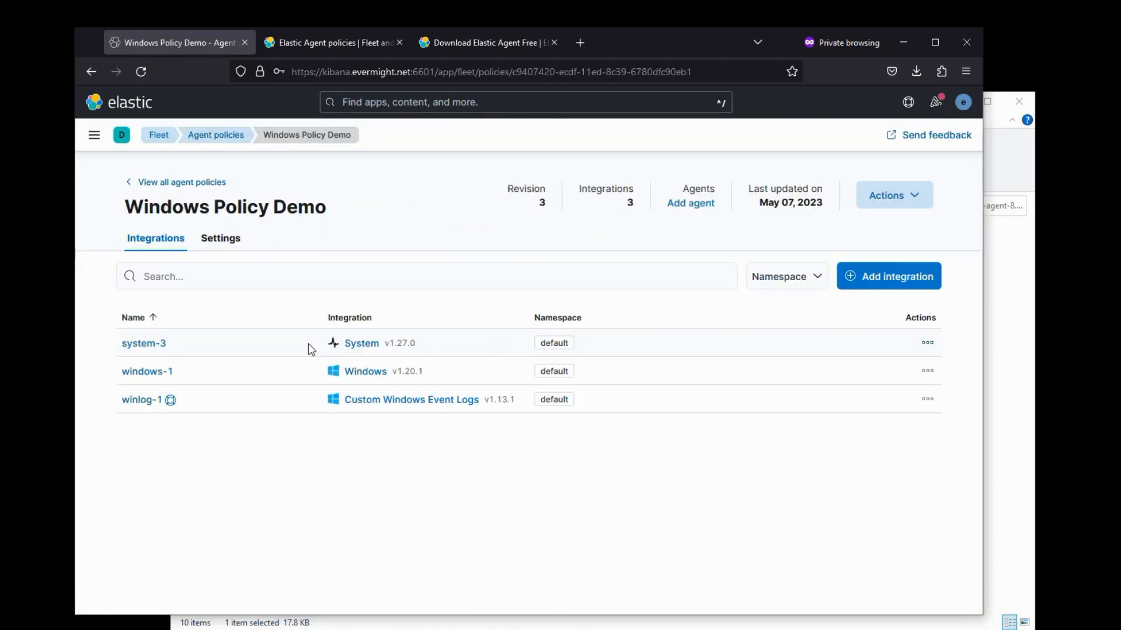
- From the policy's system-3, windows-1 and winlog-1 integrations, open the Windows integration
{"action": "left_click", "coordinate": [147, 371]}
{"action": "left_click", "coordinate": [299, 182]}
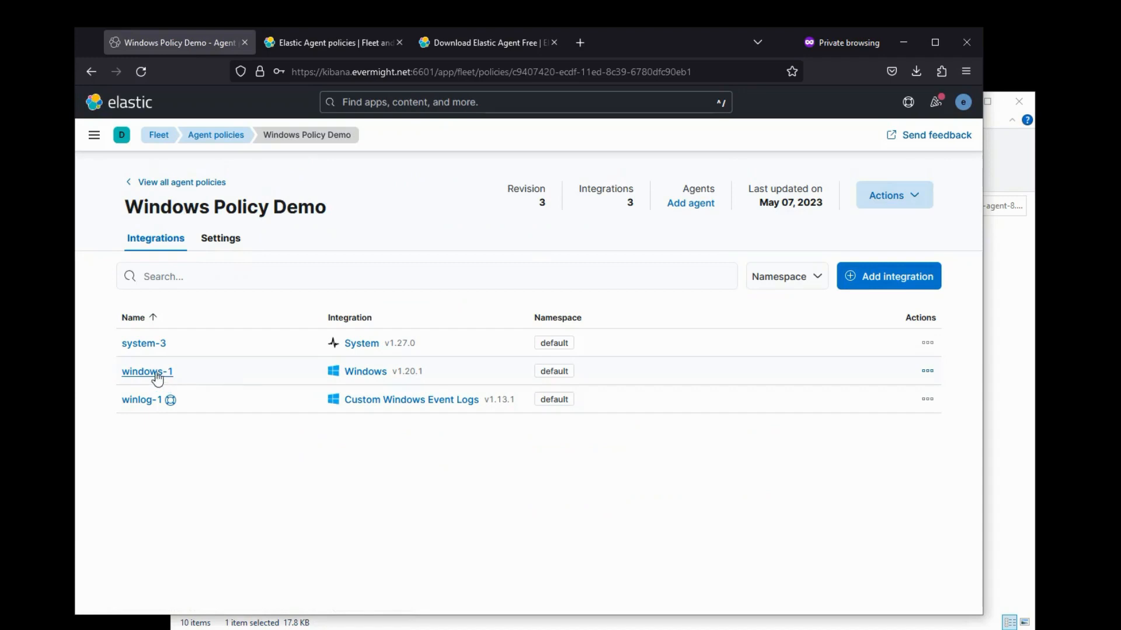
{"action": "left_click", "coordinate": [366, 373]}
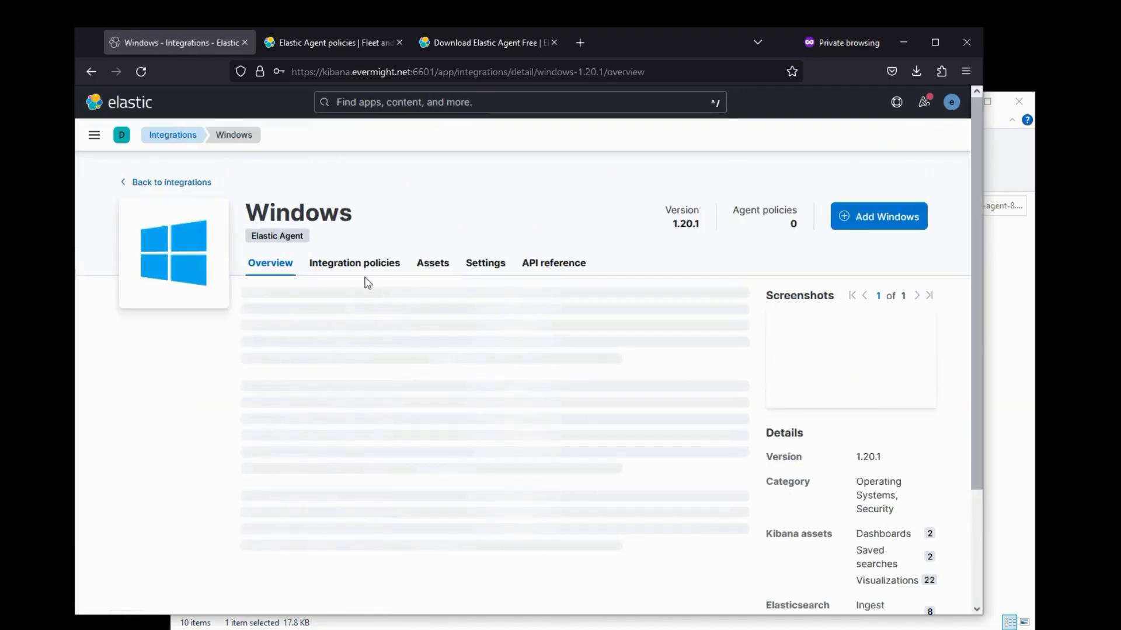
- Open the [Windows powershell] Overview and Metrics Windows Services dashboards in new tabs; view the PowerShell one
{"action": "left_click", "coordinate": [439, 264]}
{"action": "middle_click", "coordinate": [344, 334]}
{"action": "middle_click", "coordinate": [333, 393]}
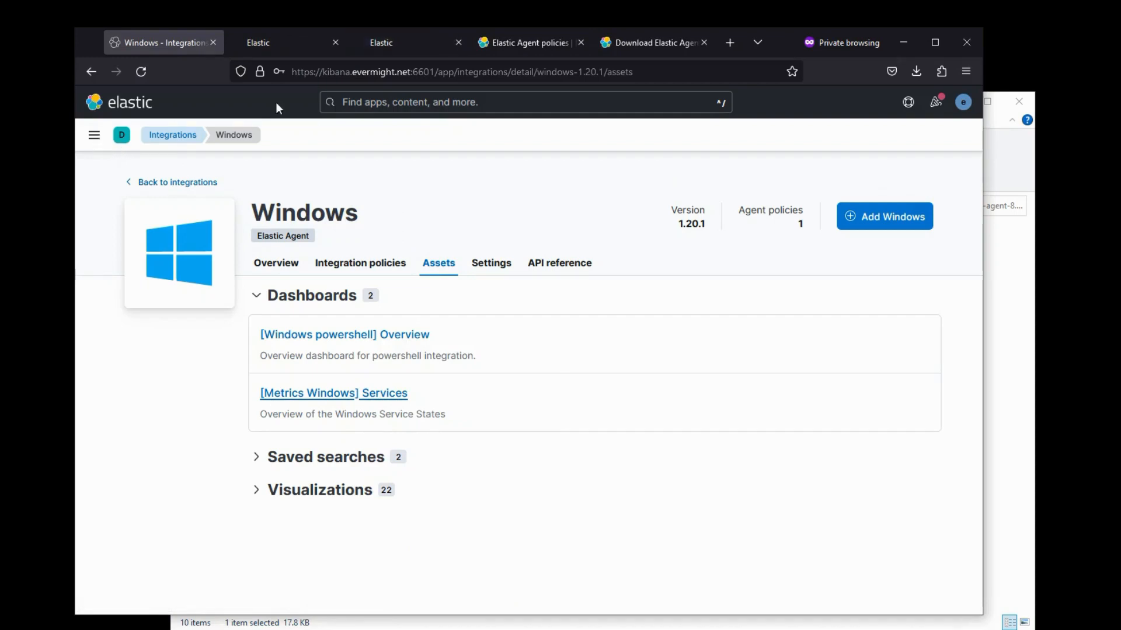
{"action": "left_click", "coordinate": [289, 39]}
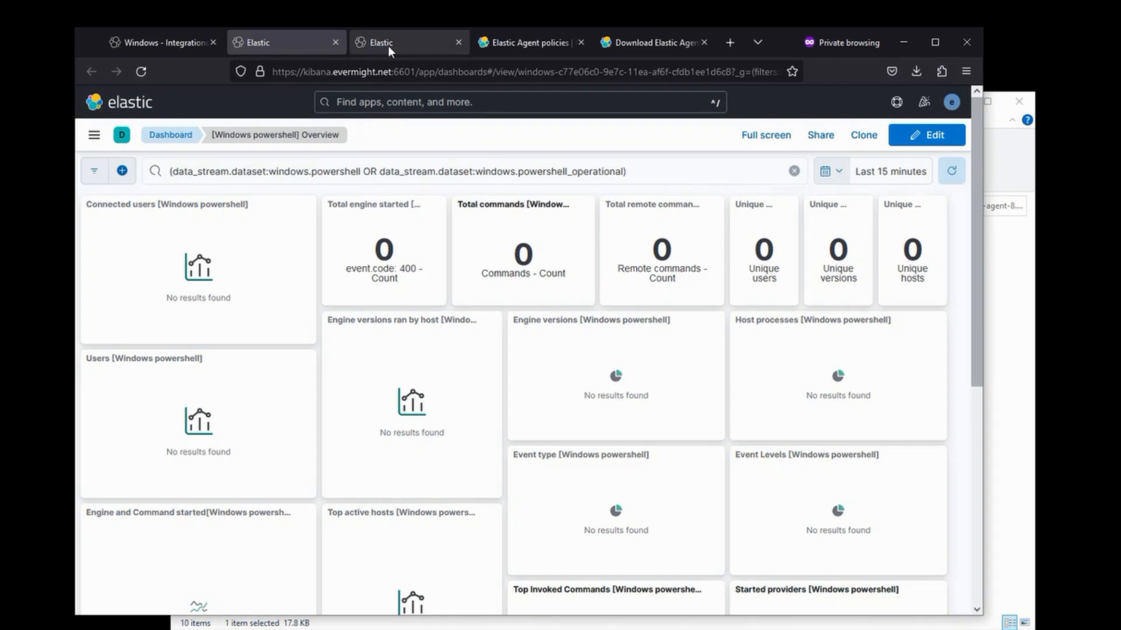
- Go through Fleet's Agent policies to the Windows Policy Demo policy
{"action": "key", "text": "ctrl+shift+Tab"}
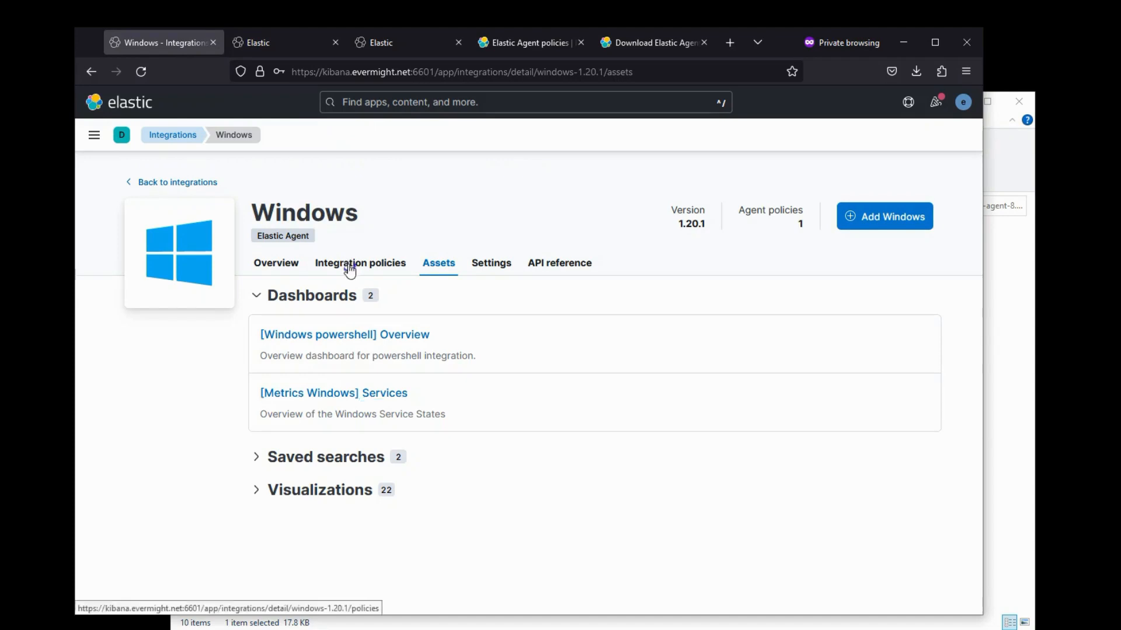
{"action": "left_click", "coordinate": [350, 264]}
{"action": "left_click", "coordinate": [93, 138]}
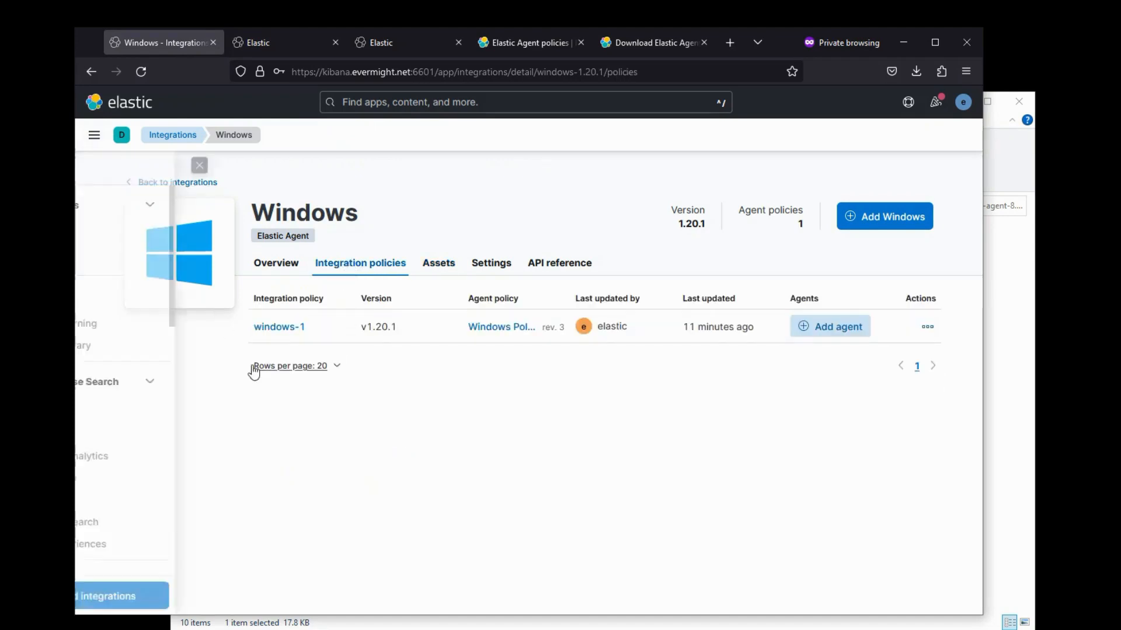
{"action": "scroll", "coordinate": [175, 431], "scroll_direction": "down", "scroll_amount": 10}
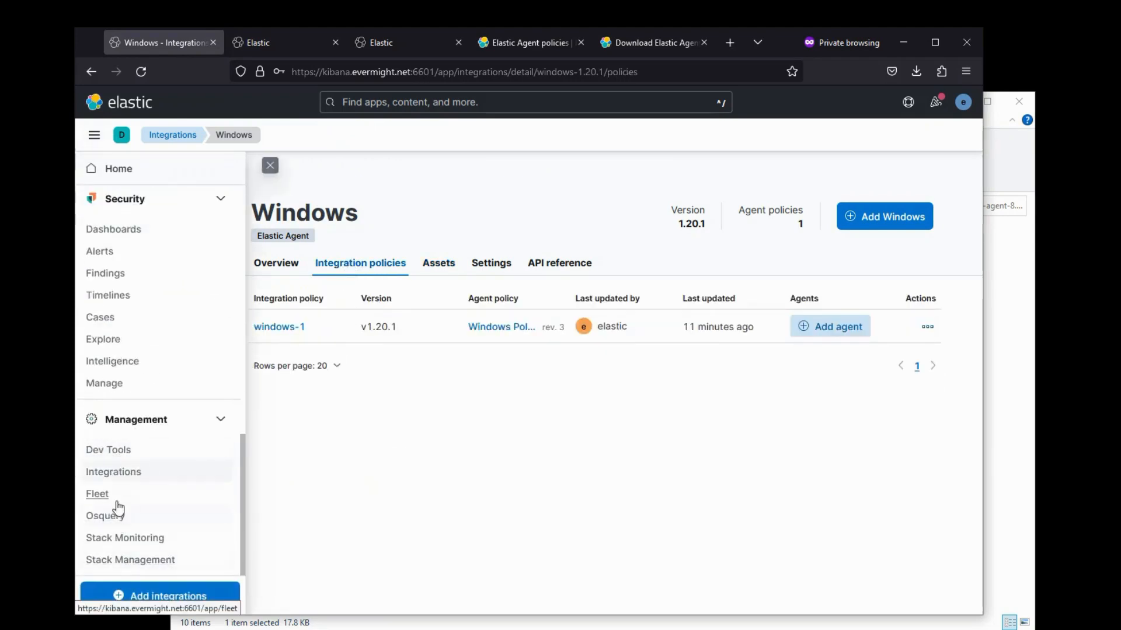
{"action": "left_click", "coordinate": [99, 493]}
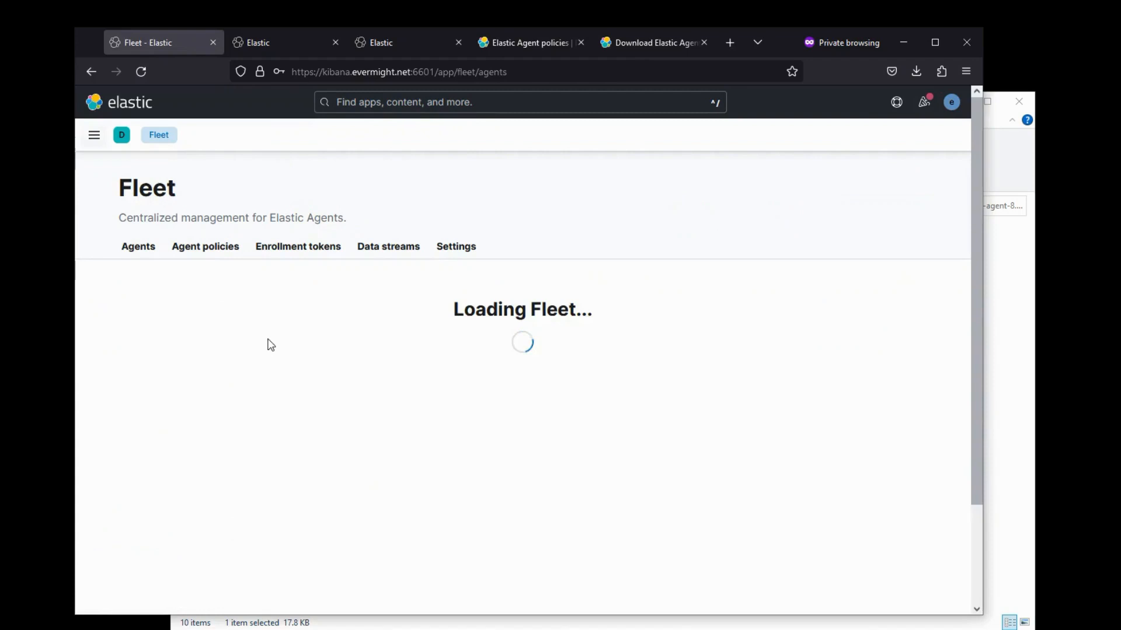
{"action": "left_click", "coordinate": [226, 250]}
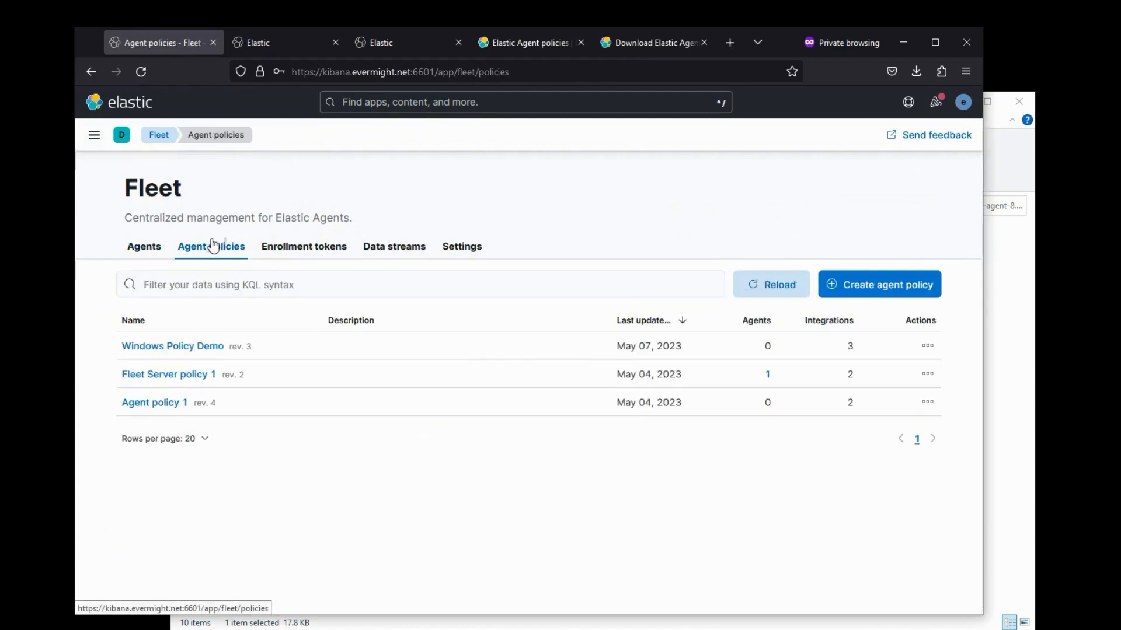
{"action": "left_click", "coordinate": [168, 349]}
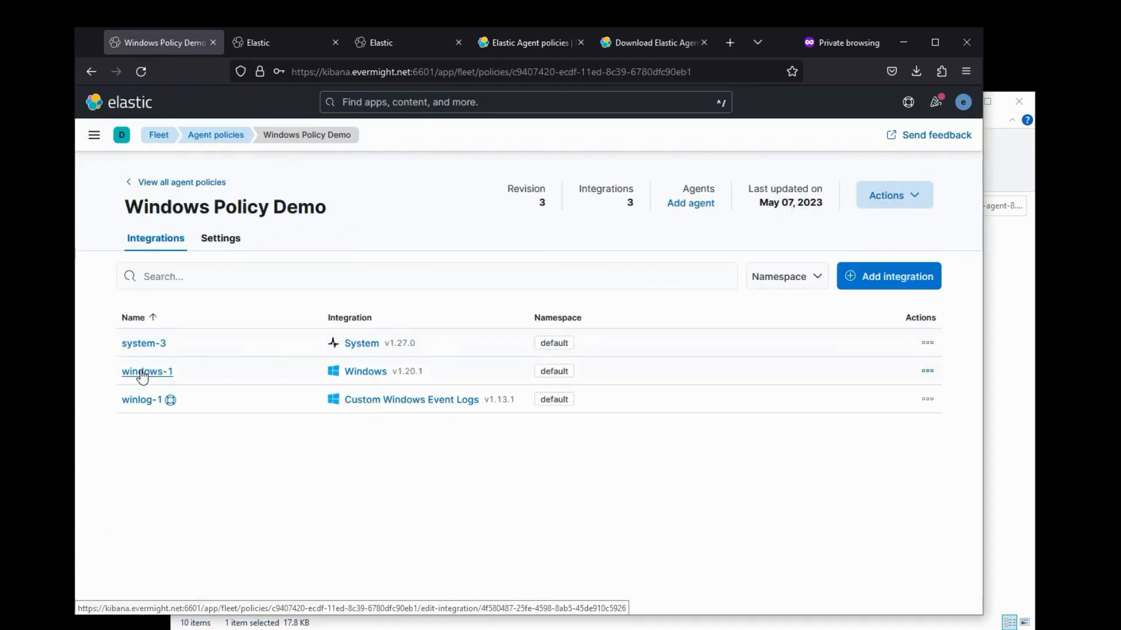
- Confirm winlog-1 collects the WMI-Activity/Operational channel into the winlog.winlog dataset
{"action": "left_click", "coordinate": [133, 399]}
{"action": "scroll", "coordinate": [157, 397], "scroll_direction": "down", "scroll_amount": 4}
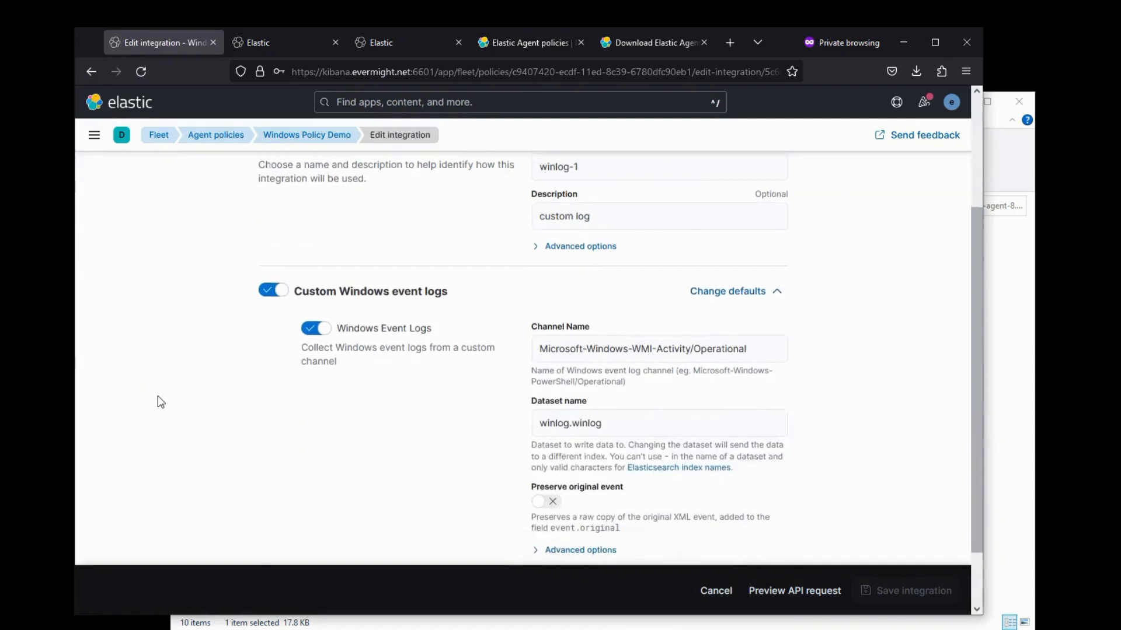
{"action": "left_click", "coordinate": [637, 360]}
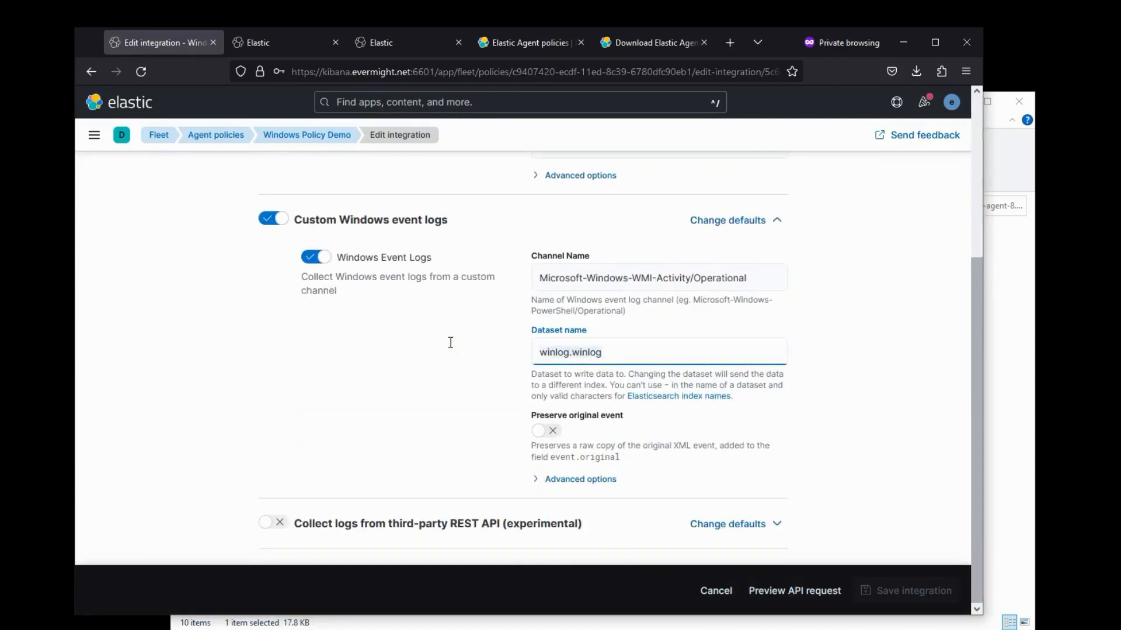
{"action": "left_click", "coordinate": [295, 45]}
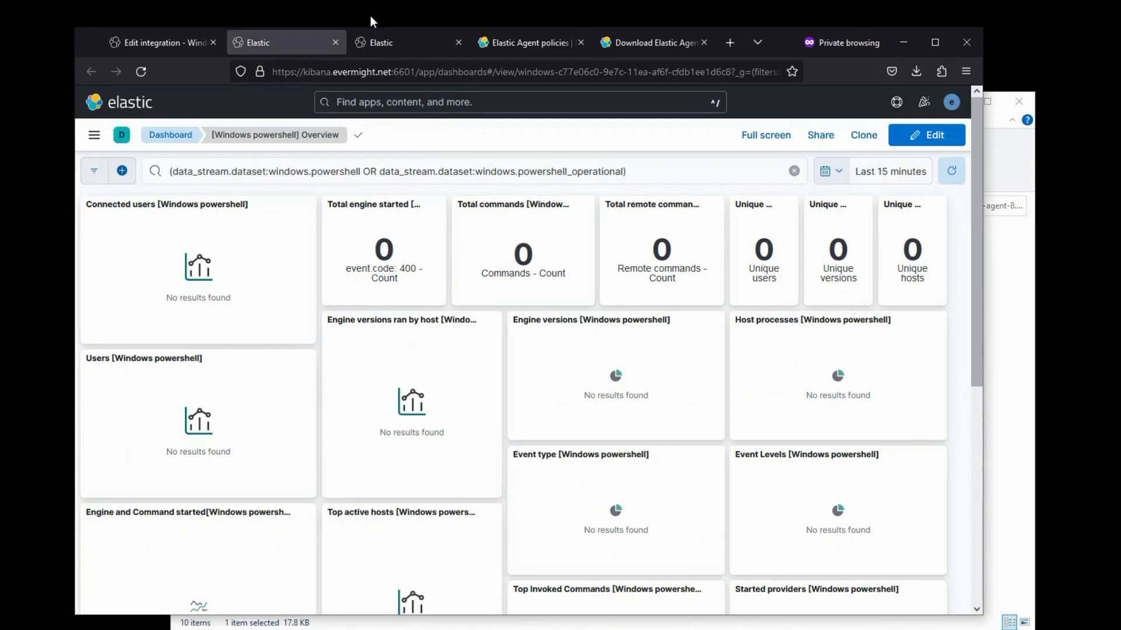
- Filter Discover's logs-* to data_stream.dataset:"winlog.winlog", showing 4 hits
{"action": "left_click", "coordinate": [94, 135]}
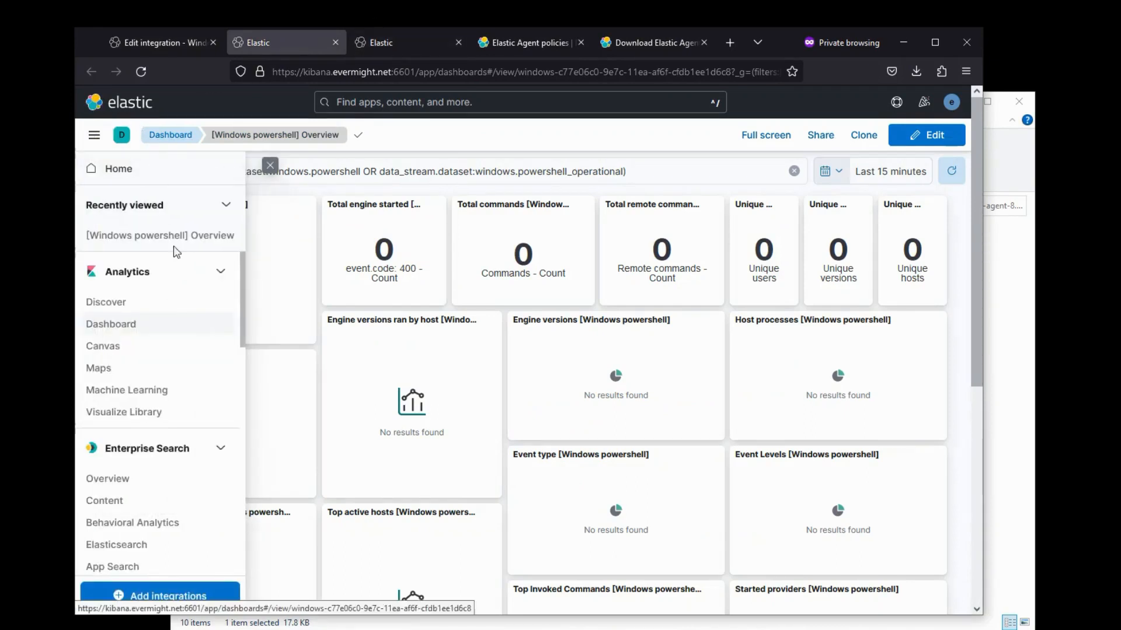
{"action": "left_click", "coordinate": [128, 302]}
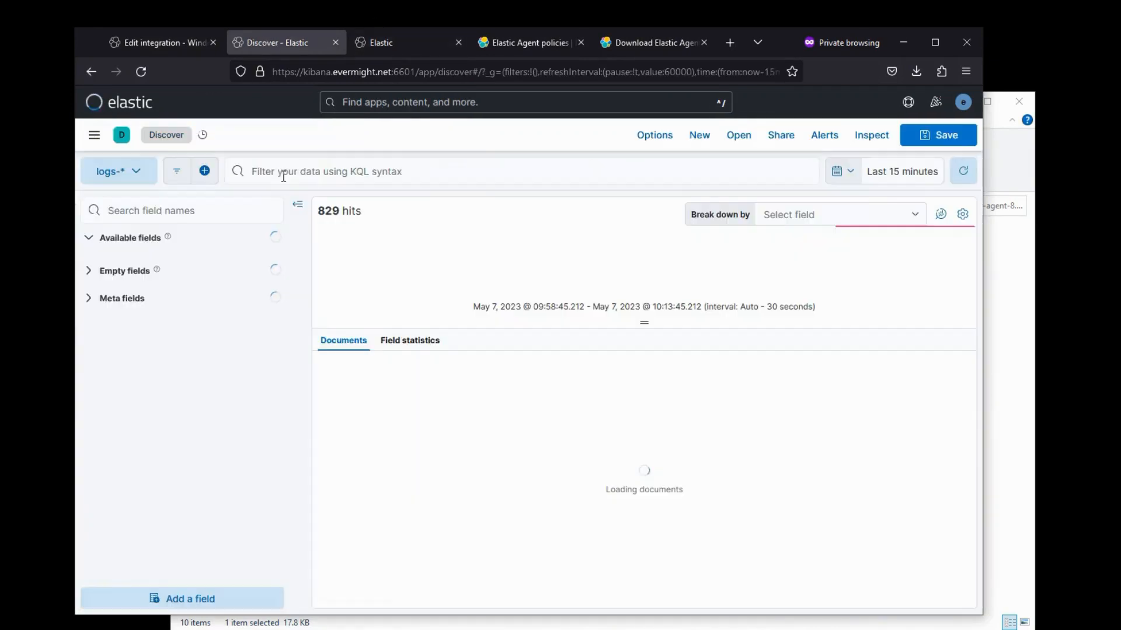
{"action": "left_click", "coordinate": [284, 177]}
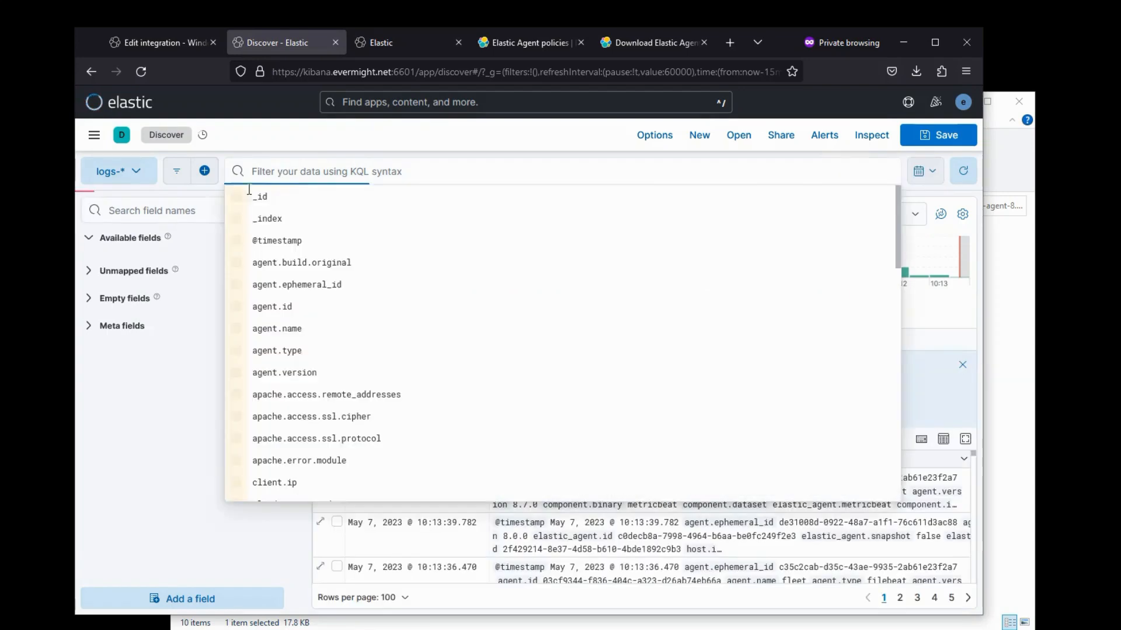
{"action": "left_click", "coordinate": [147, 212]}
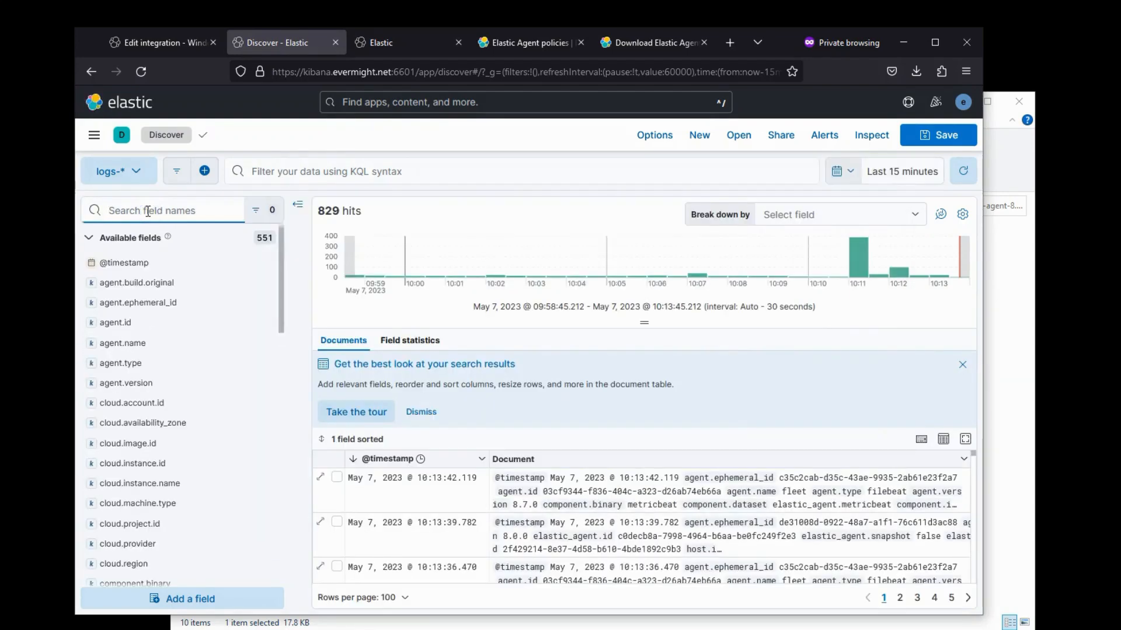
{"action": "type", "text": "dataset"}
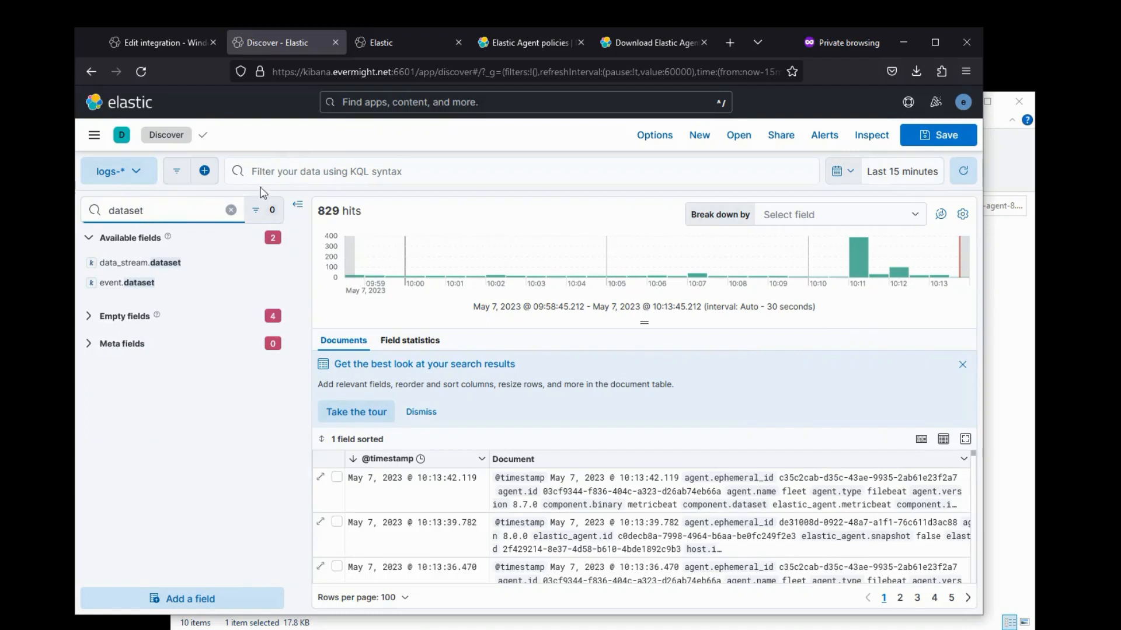
{"action": "left_click", "coordinate": [269, 169]}
{"action": "type", "text": "data"}
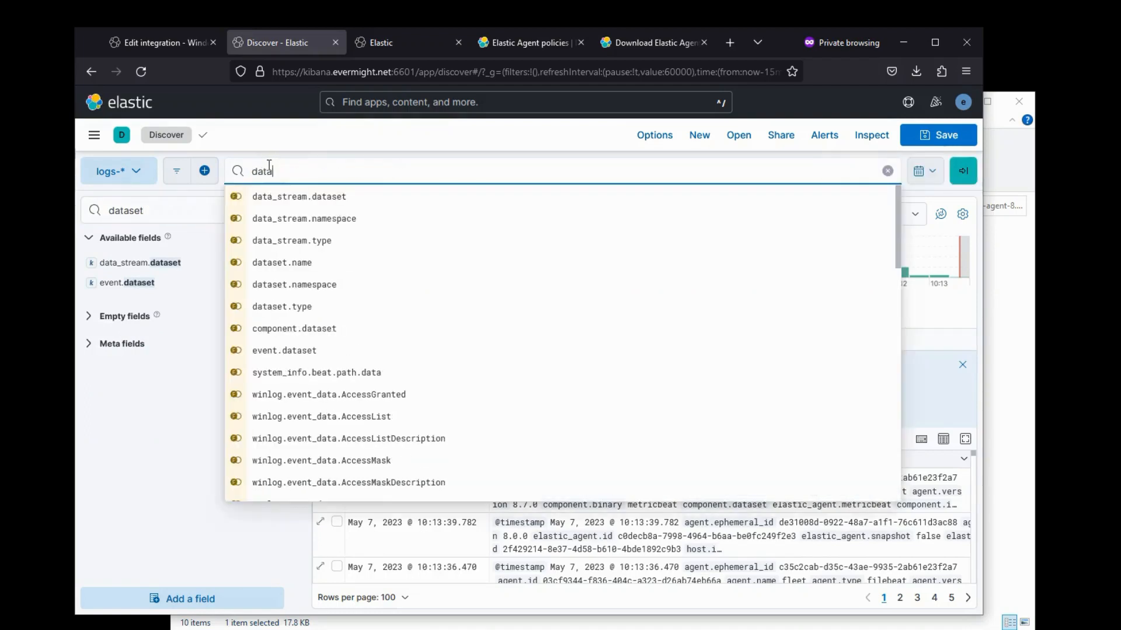
{"action": "type", "text": "_stream.da"}
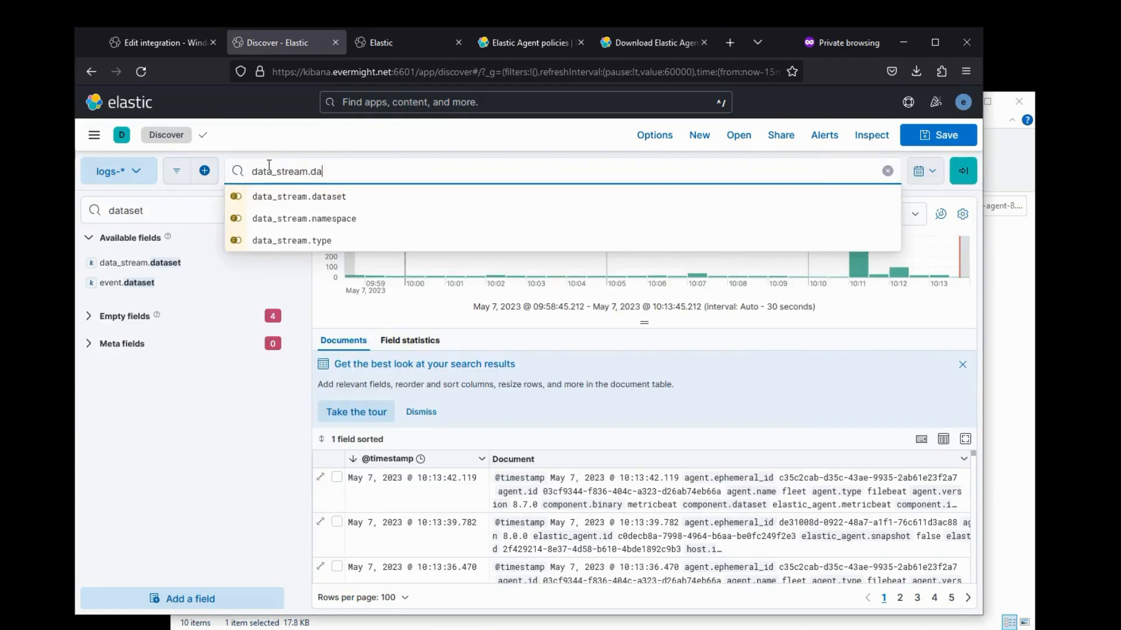
{"action": "type", "text": "taset:"}
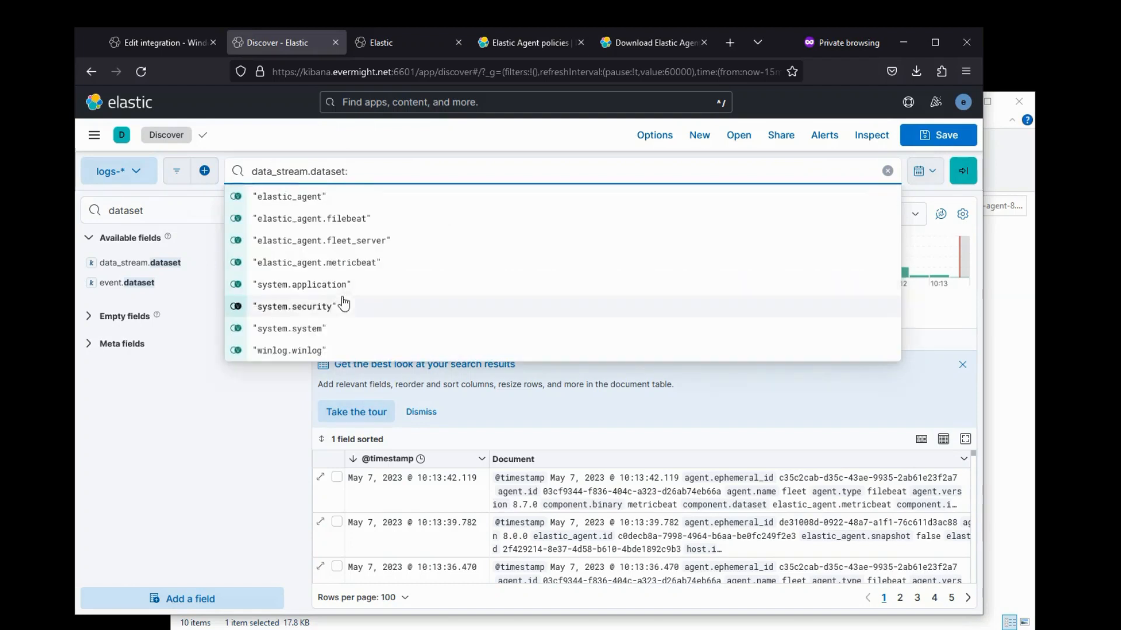
{"action": "left_click", "coordinate": [310, 351]}
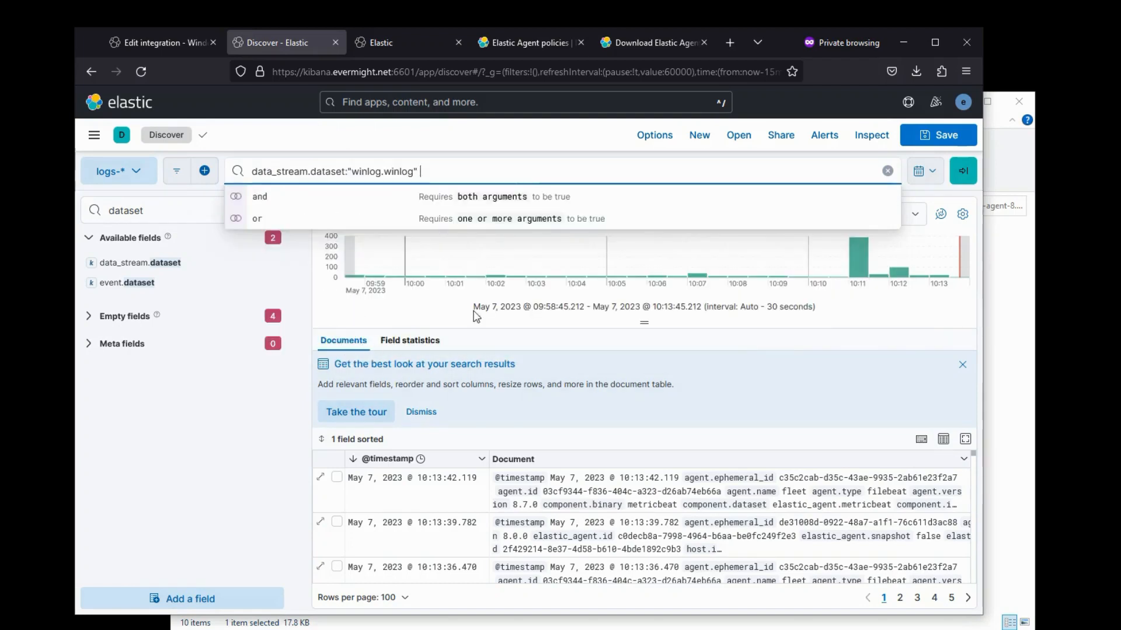
{"action": "left_click", "coordinate": [963, 171]}
{"action": "left_click_drag", "start_coordinate": [153, 211], "coordinate": [45, 194]}
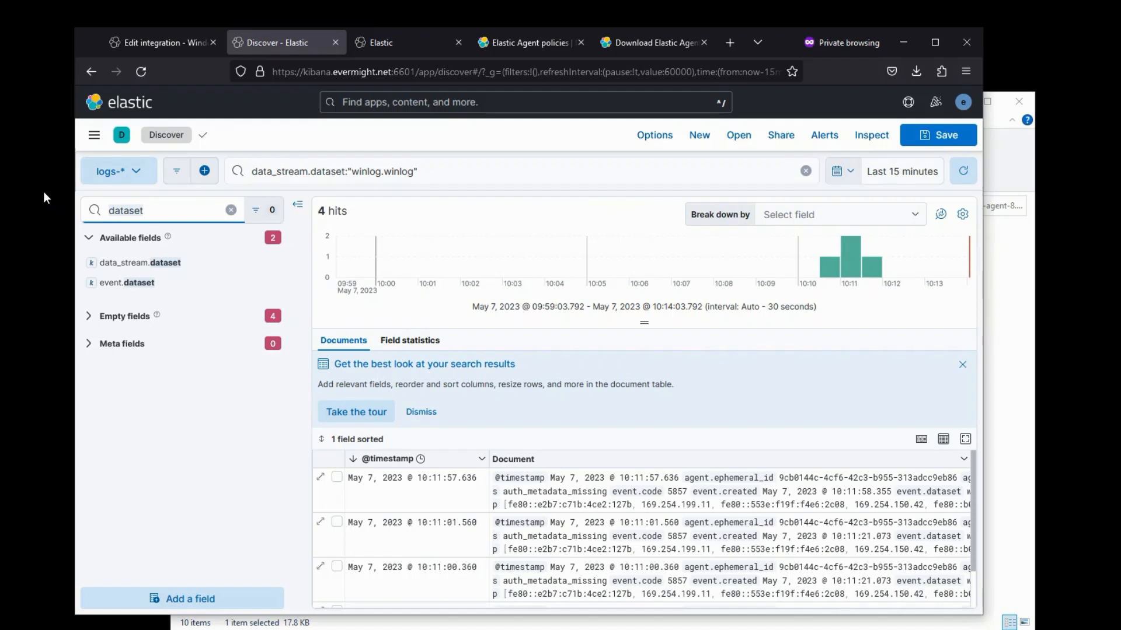
- Check winlog.channel's top values and add winlog.channel as a Discover table column
{"action": "type", "text": "channel"}
{"action": "left_click", "coordinate": [153, 265]}
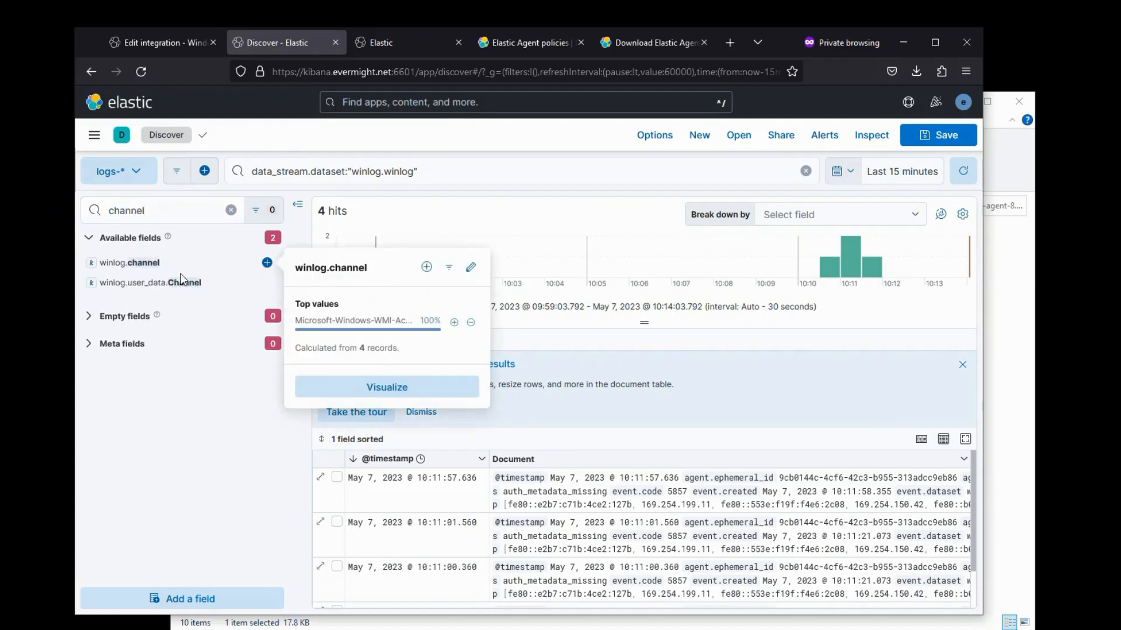
{"action": "left_click", "coordinate": [373, 388]}
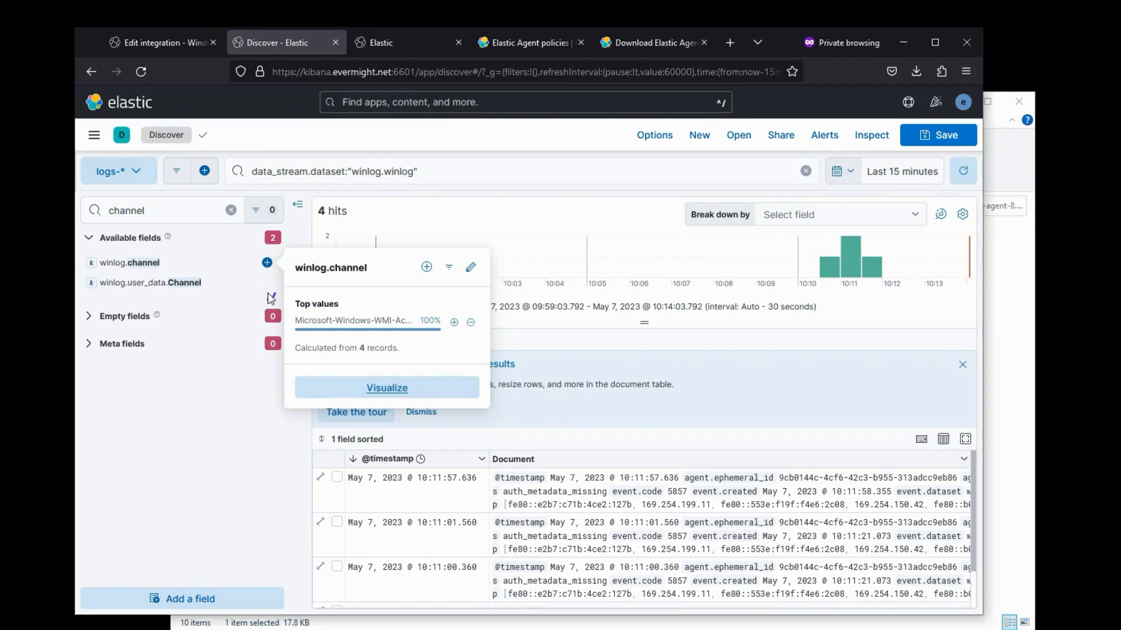
{"action": "left_click", "coordinate": [266, 263]}
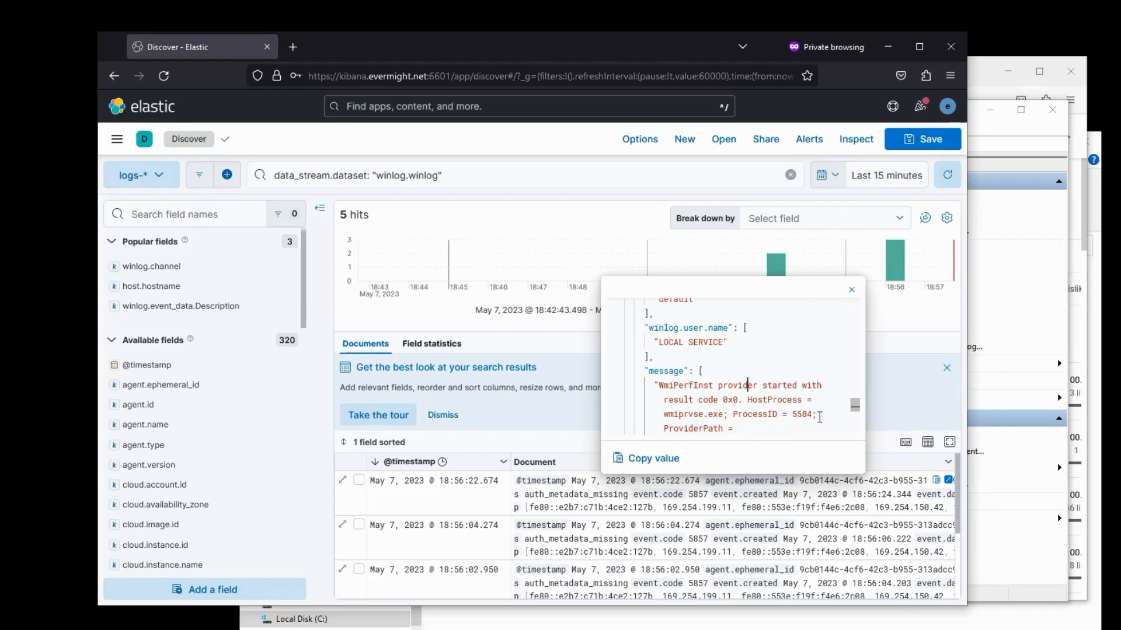
- Compare Event Viewer's WMI-Activity event 5857 WmiPerfInst description with the Kibana event
{"action": "left_click", "coordinate": [1020, 135]}
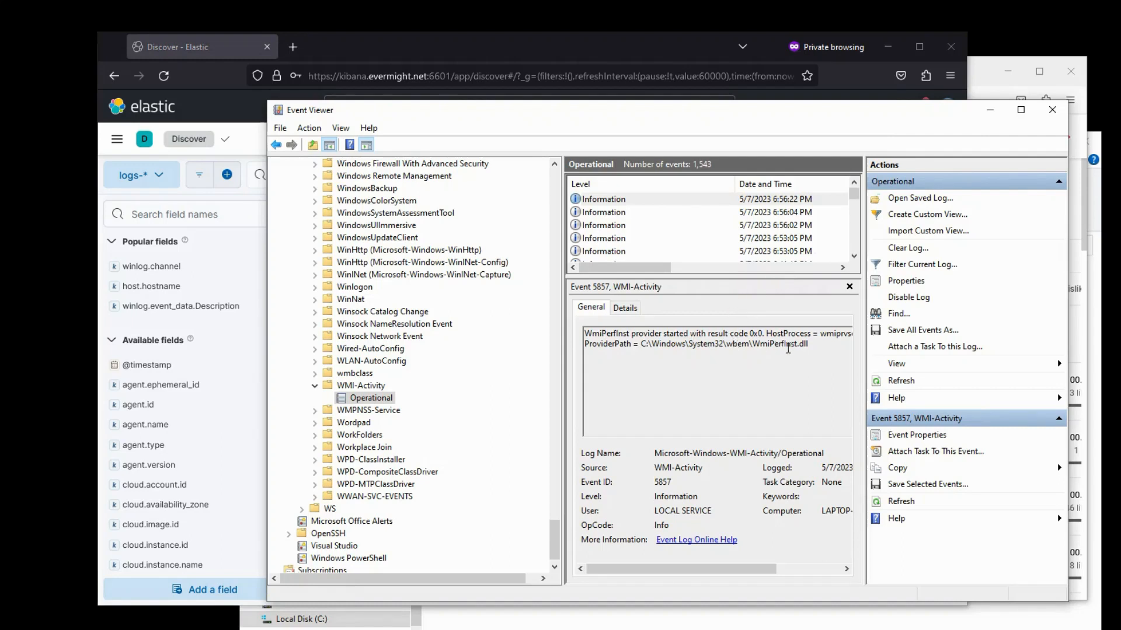
{"action": "left_click_drag", "start_coordinate": [789, 344], "coordinate": [683, 334]}
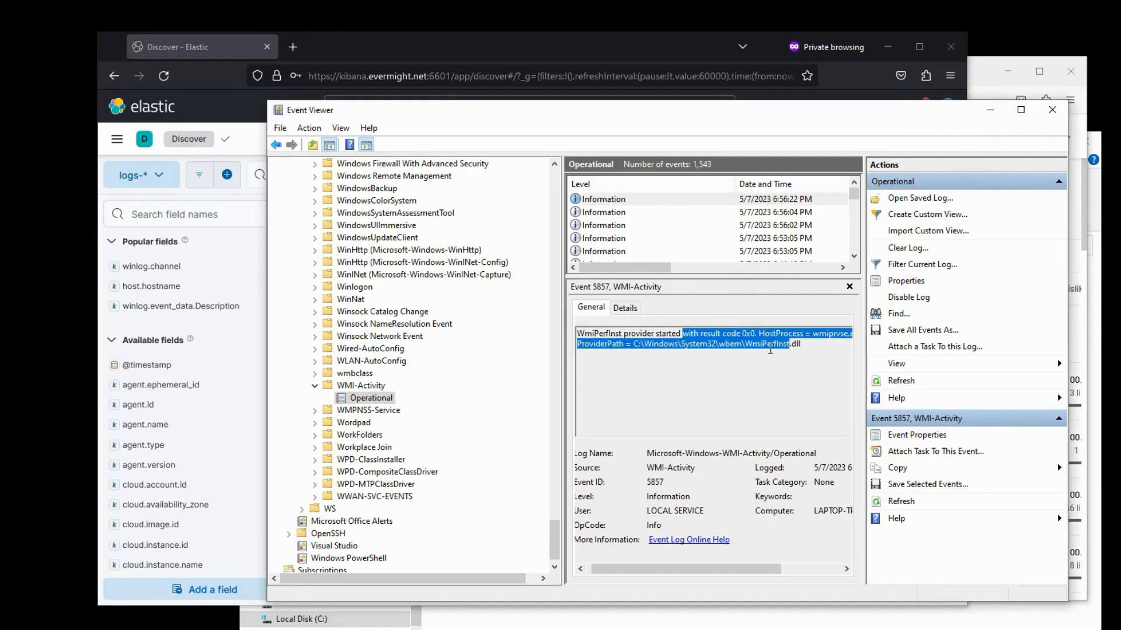
{"action": "left_click", "coordinate": [769, 349]}
{"action": "left_click_drag", "start_coordinate": [680, 570], "coordinate": [645, 568]}
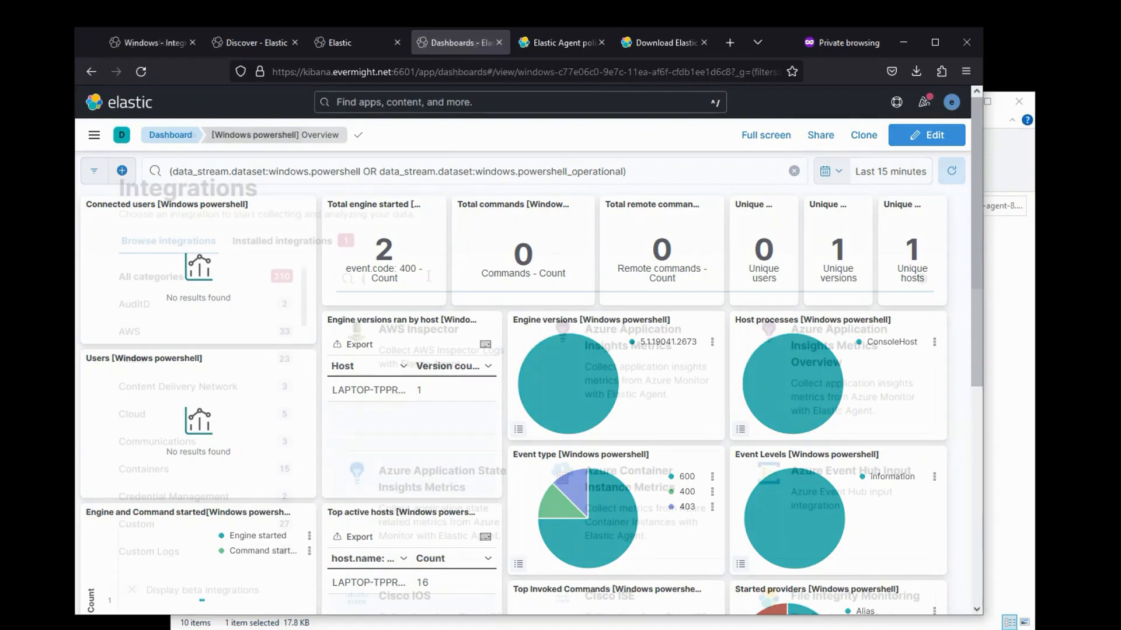
- Search the integrations catalogue for azure, scroll the results, then start a new search
{"action": "key", "text": "BackSpace"}
{"action": "key", "text": "BackSpace"}
{"action": "type", "text": "azure"}
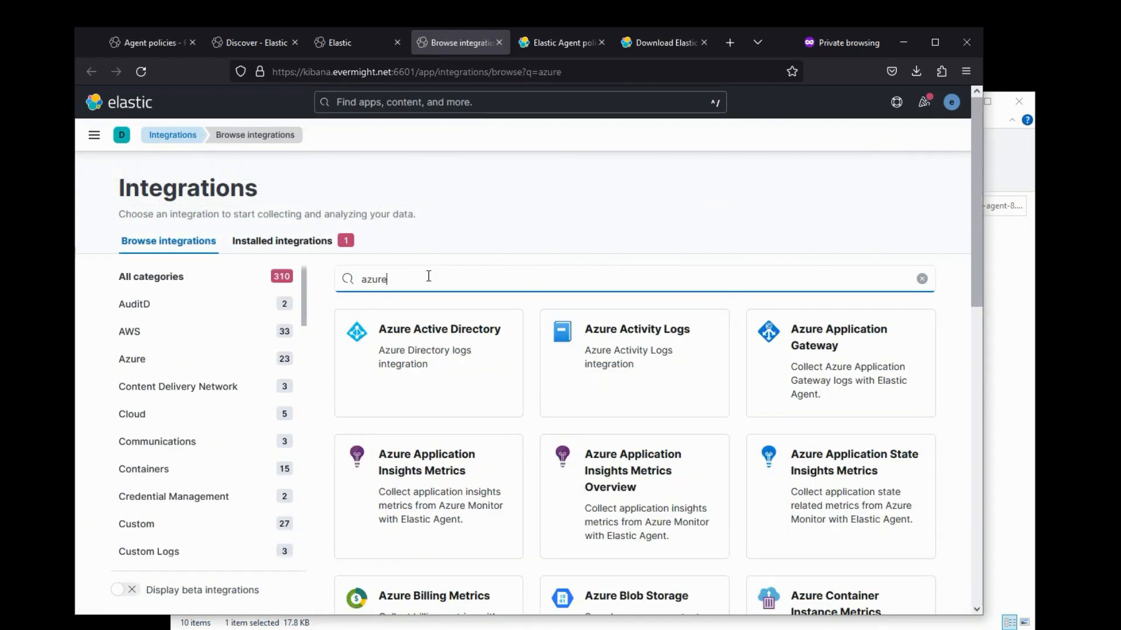
{"action": "scroll", "coordinate": [450, 369], "scroll_direction": "down", "scroll_amount": 3}
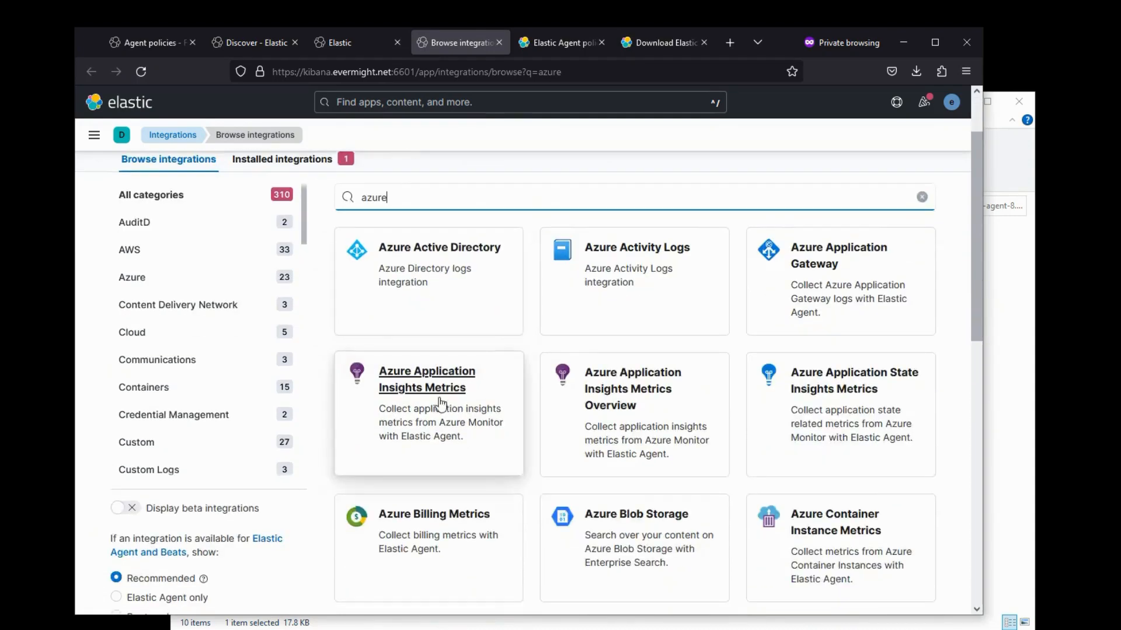
{"action": "scroll", "coordinate": [440, 490], "scroll_direction": "down", "scroll_amount": 2}
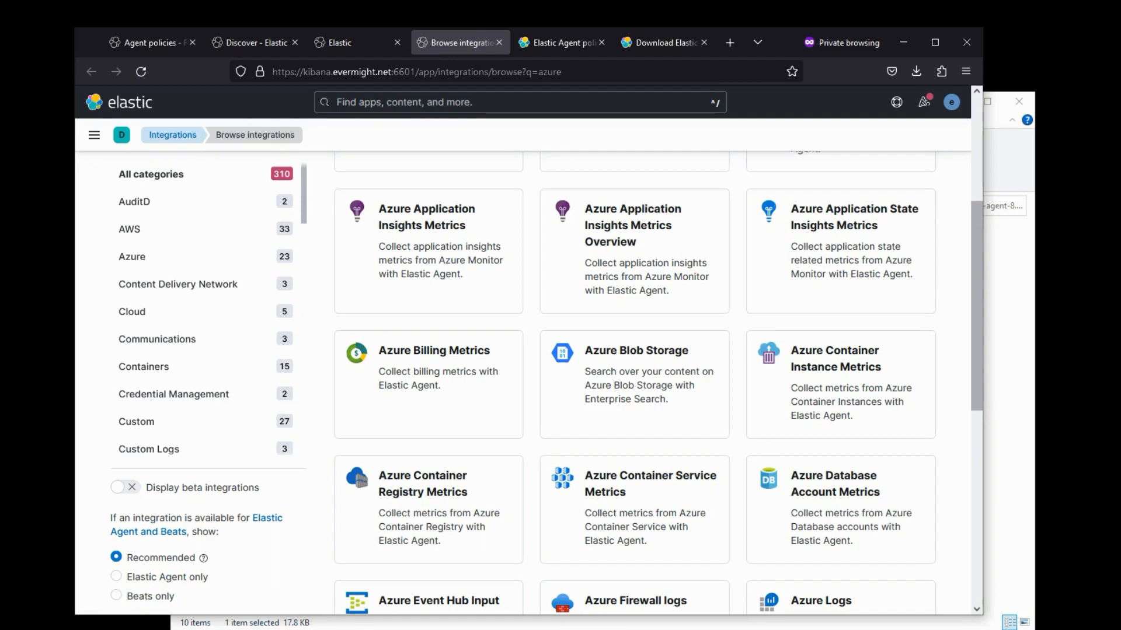
{"action": "scroll", "coordinate": [428, 276], "scroll_direction": "up", "scroll_amount": 2}
{"action": "triple_click", "coordinate": [429, 279]}
{"action": "type", "text": "i"}
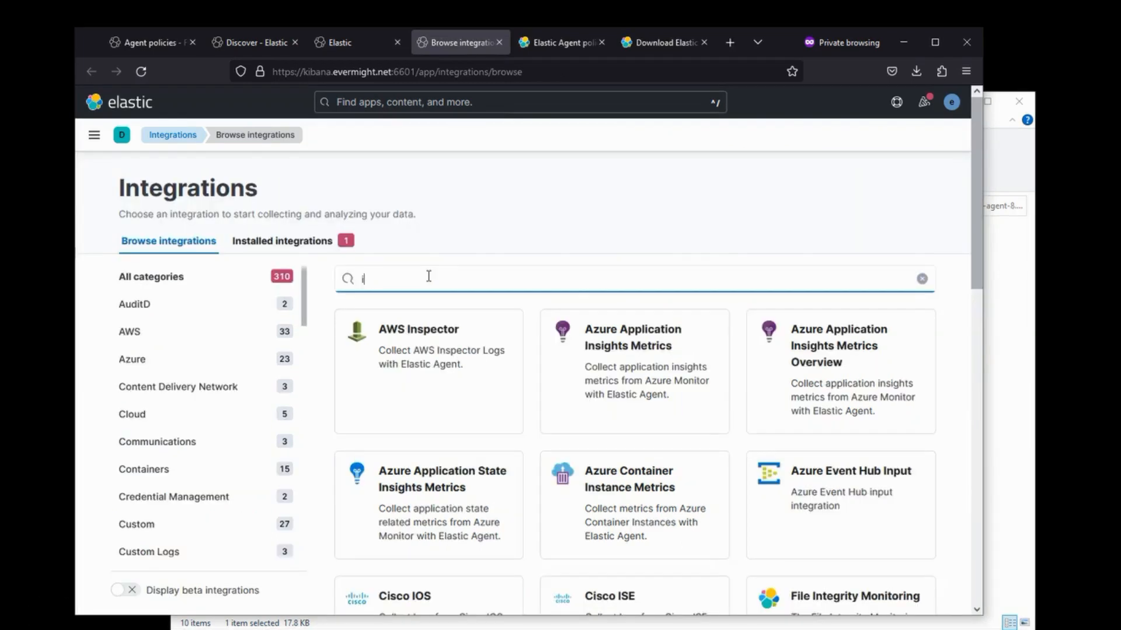